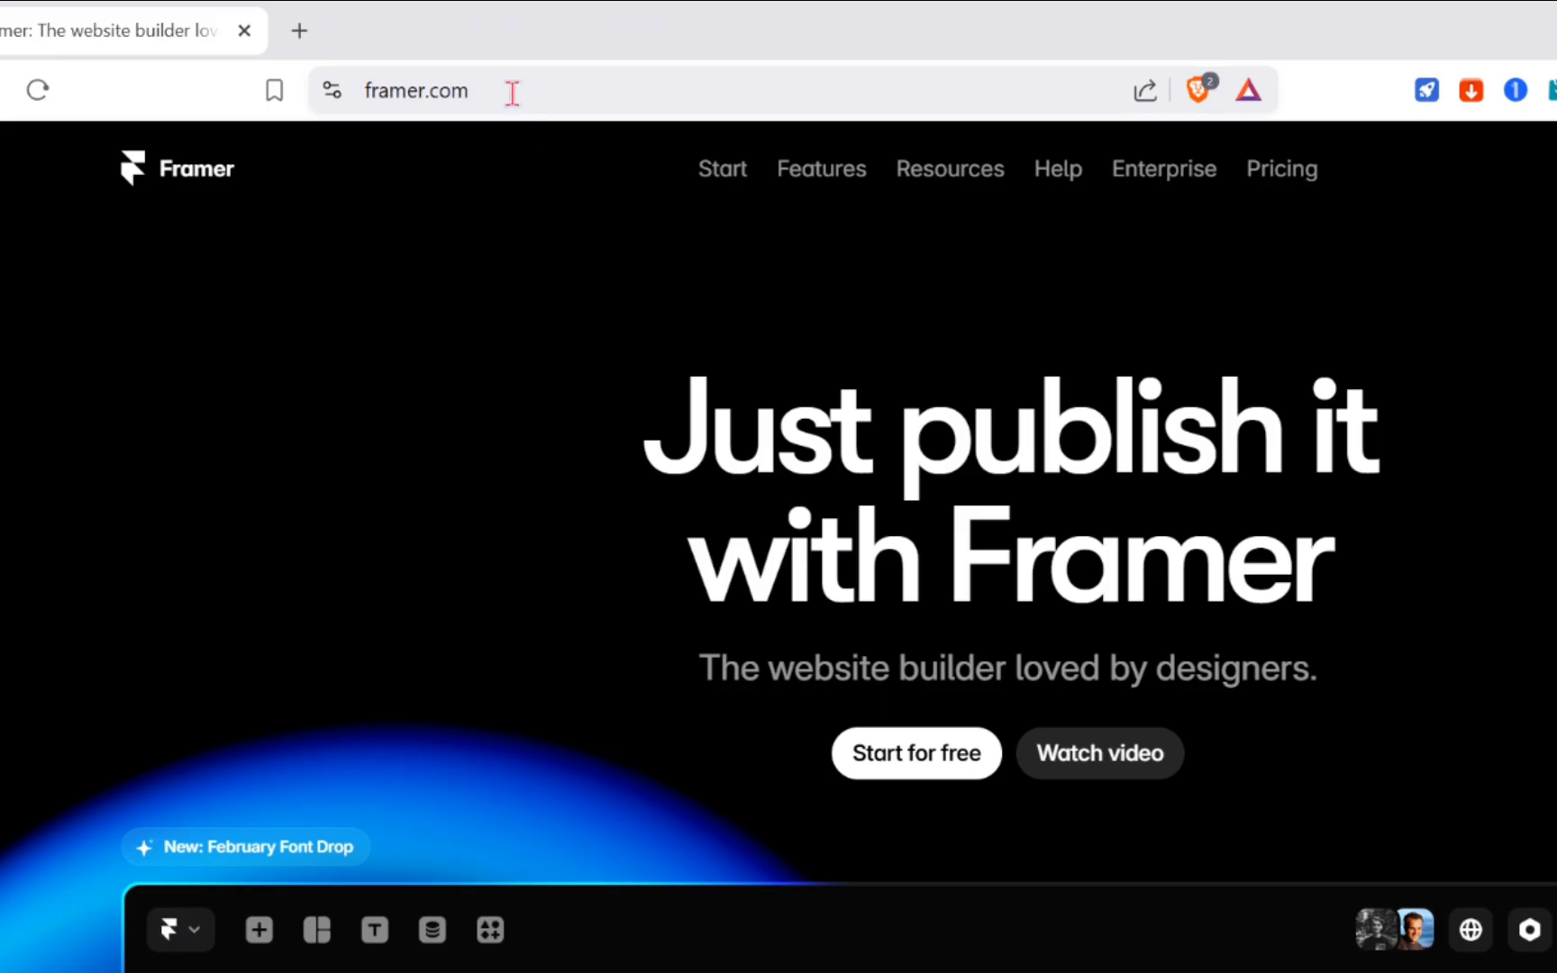
- Go to framer.com in the browser
click(402, 65)
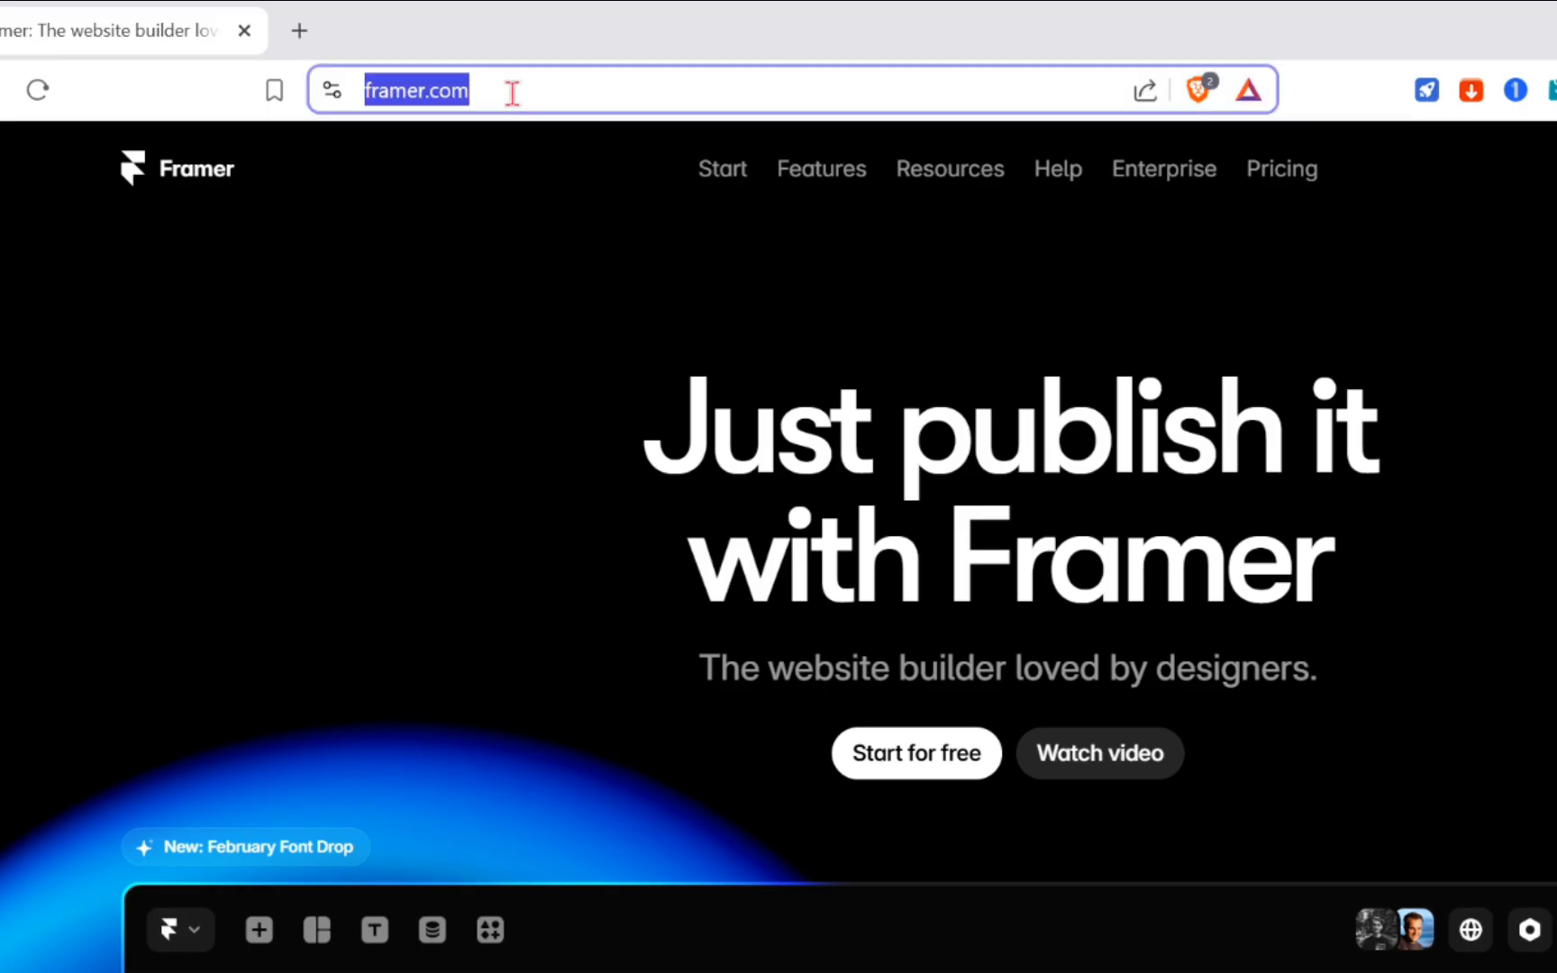
text(fra)
key(Return)
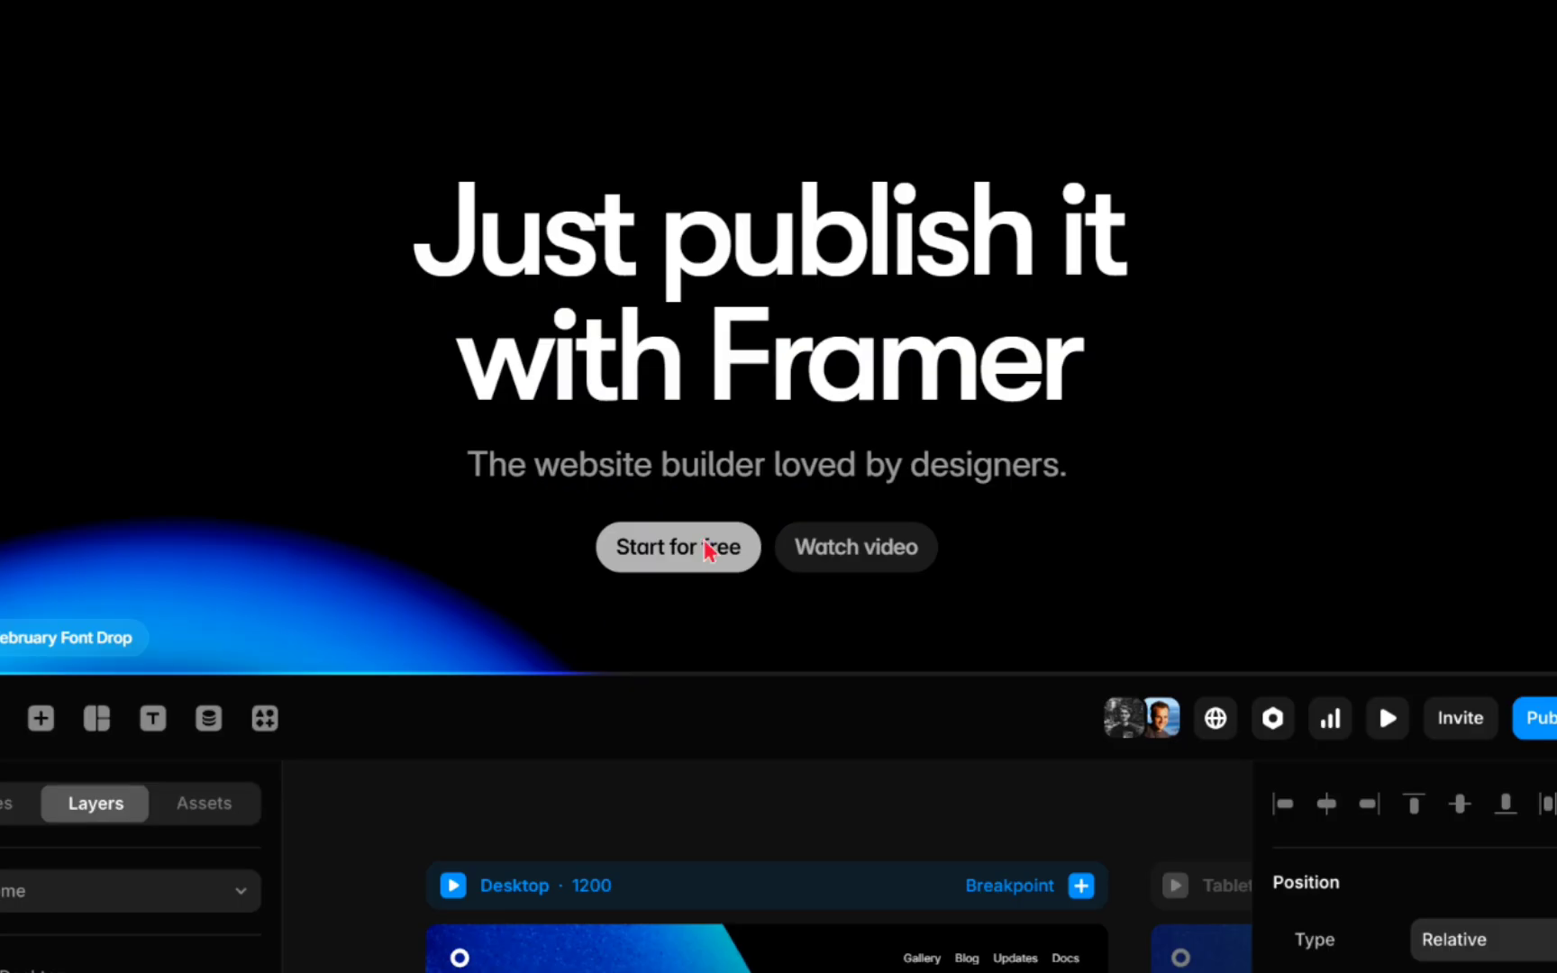
- Start for free to reach the projects dashboard and browse the project list
click(705, 540)
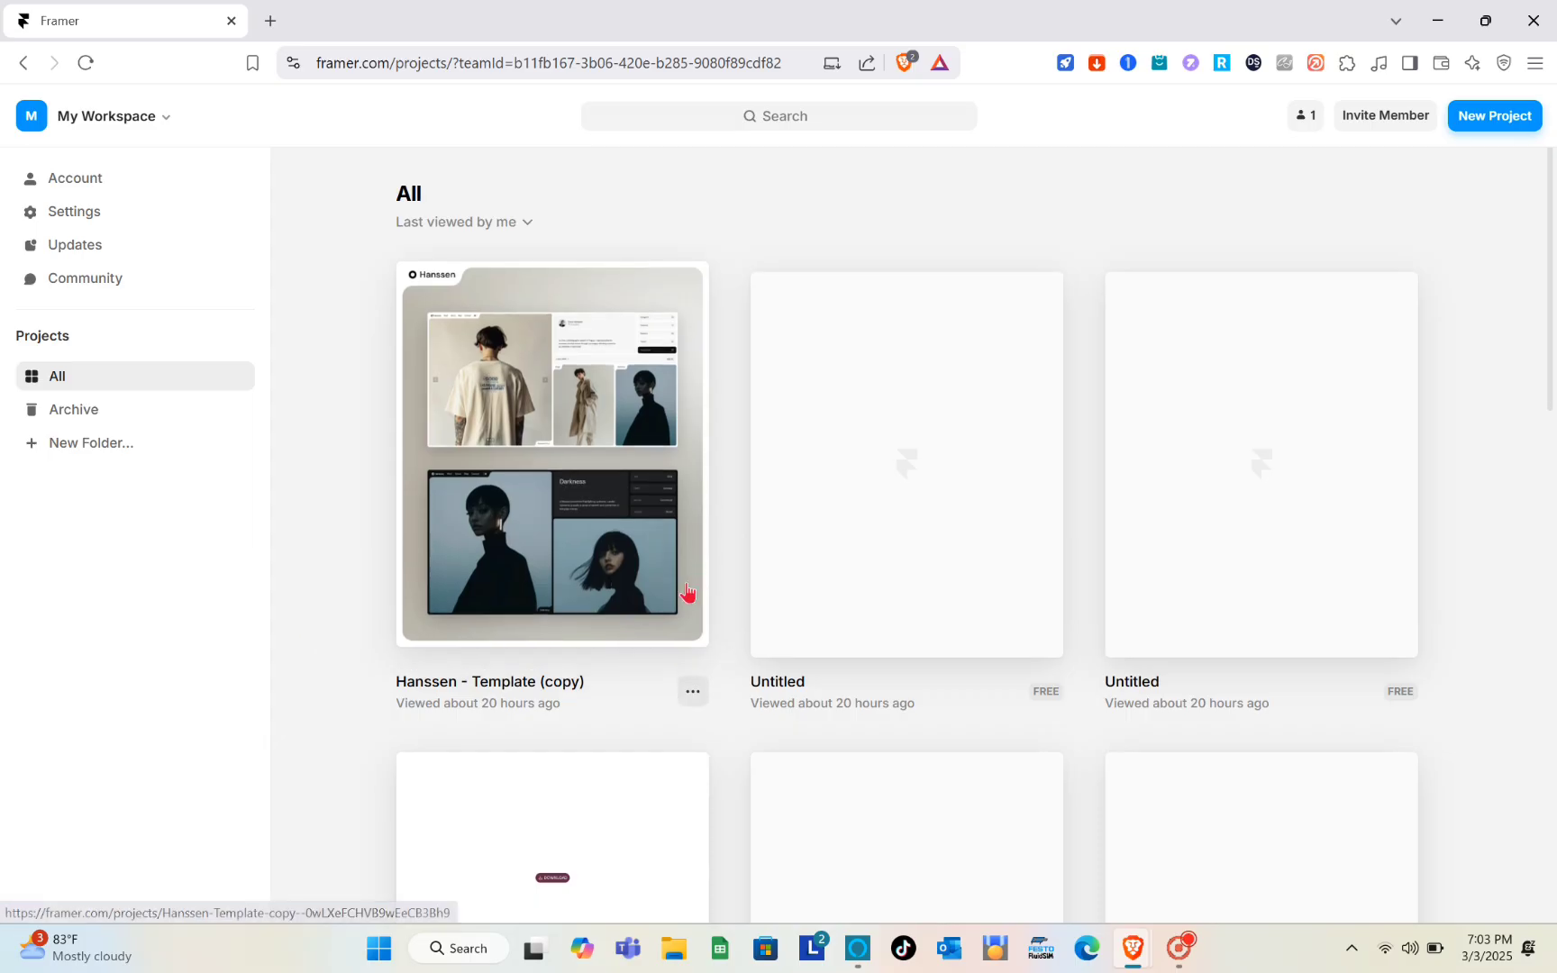
scroll(728, 694, down, 4)
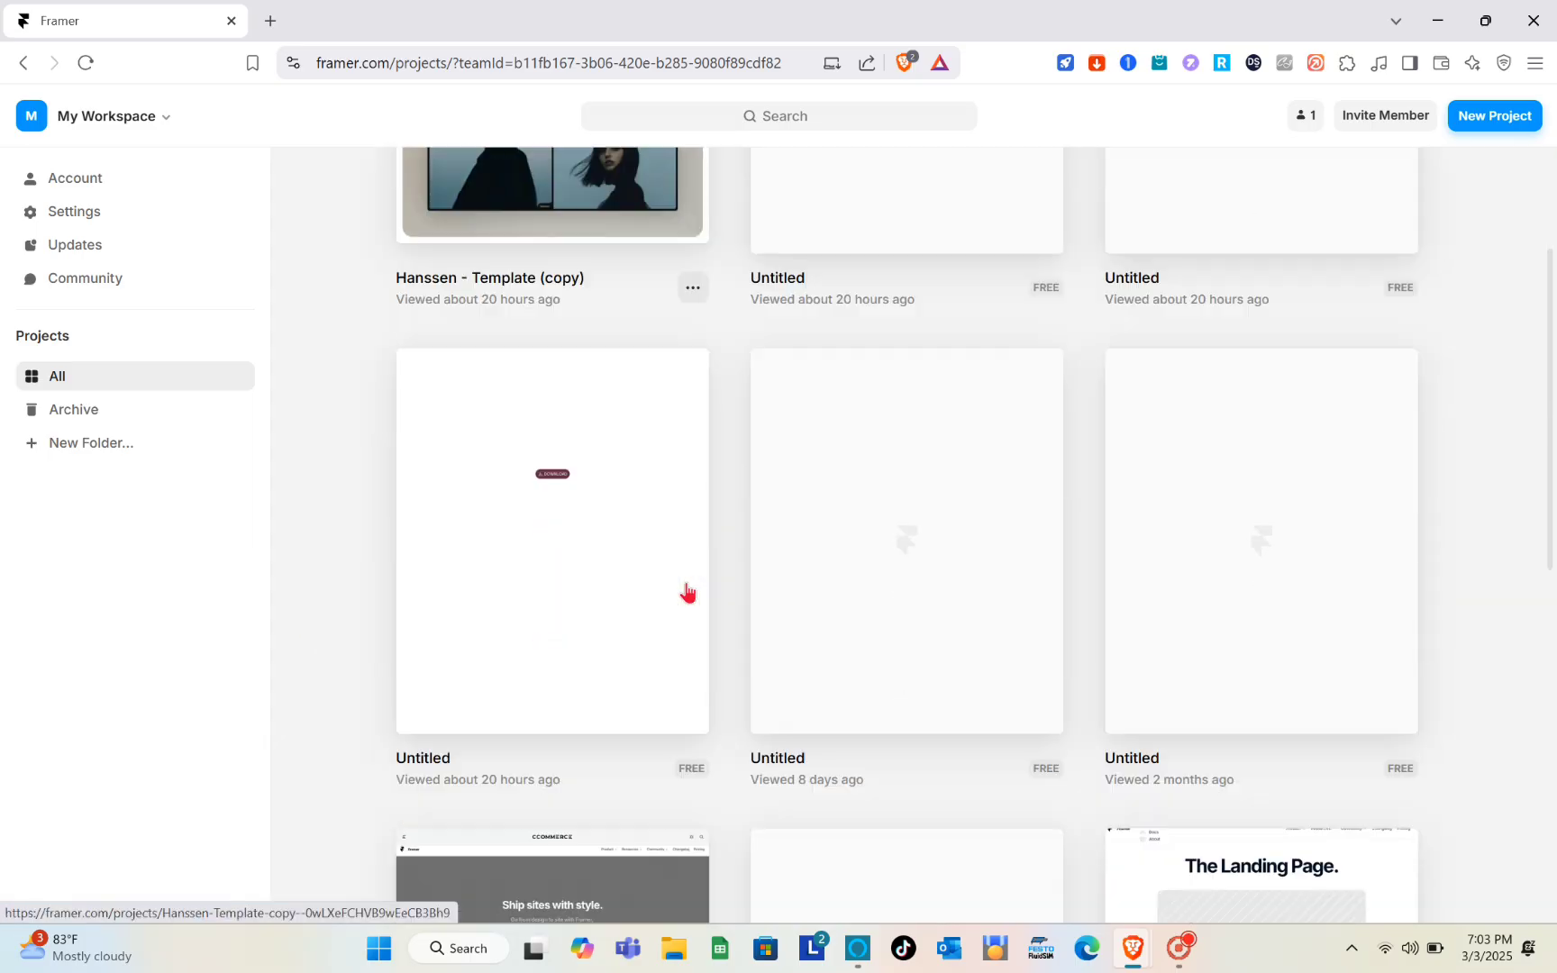
scroll(688, 592, down, 8)
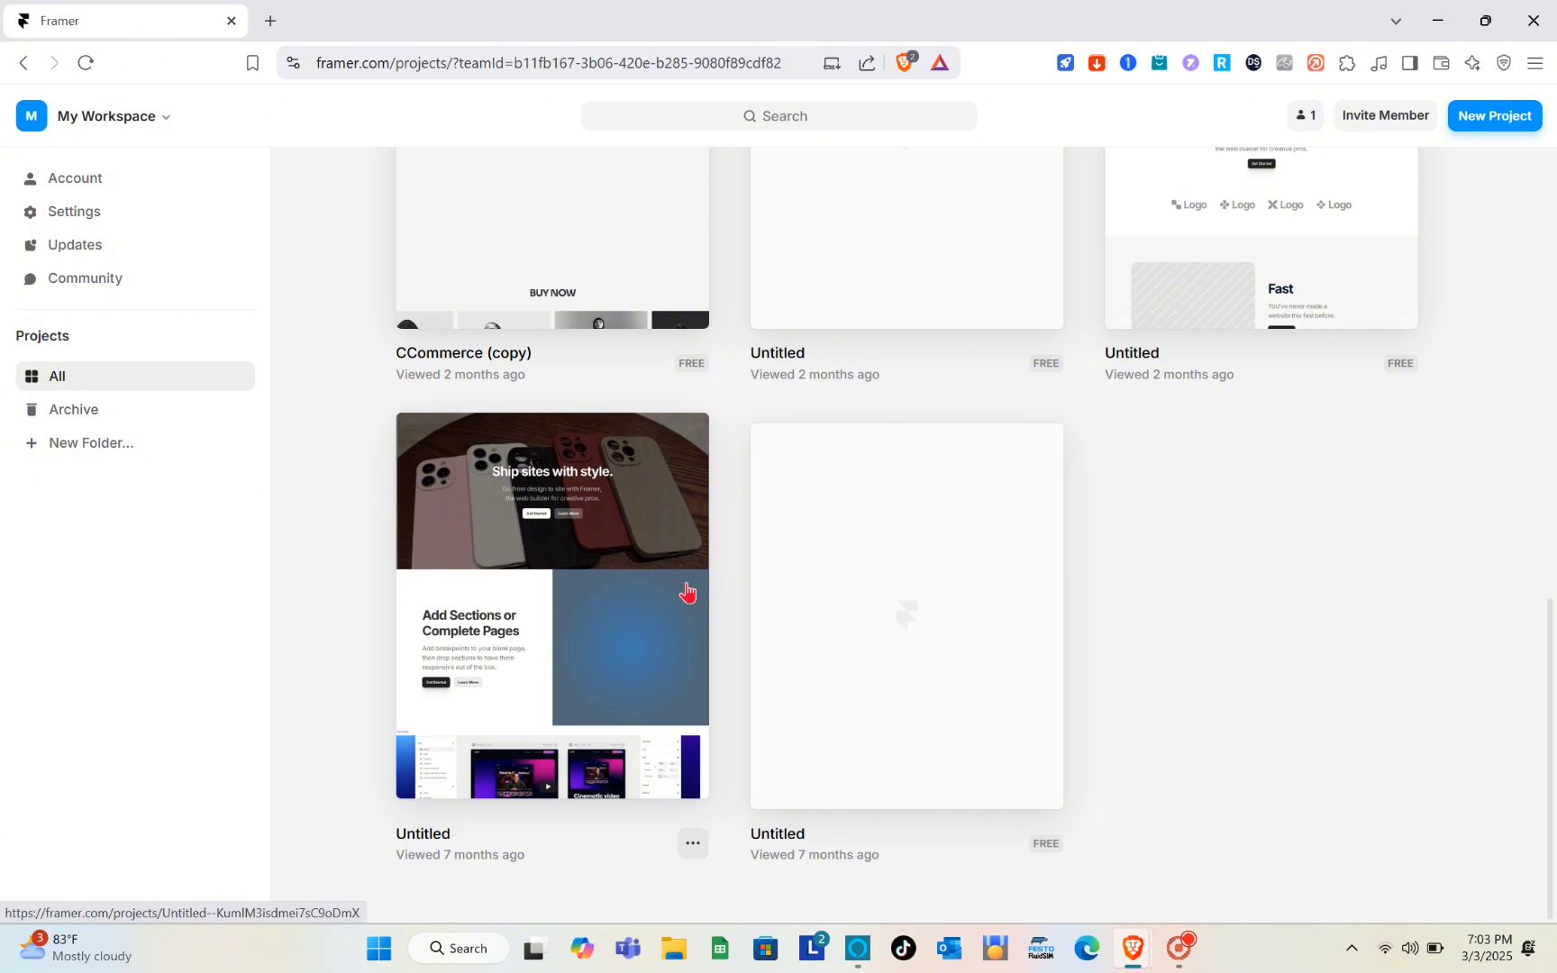
scroll(687, 592, up, 10)
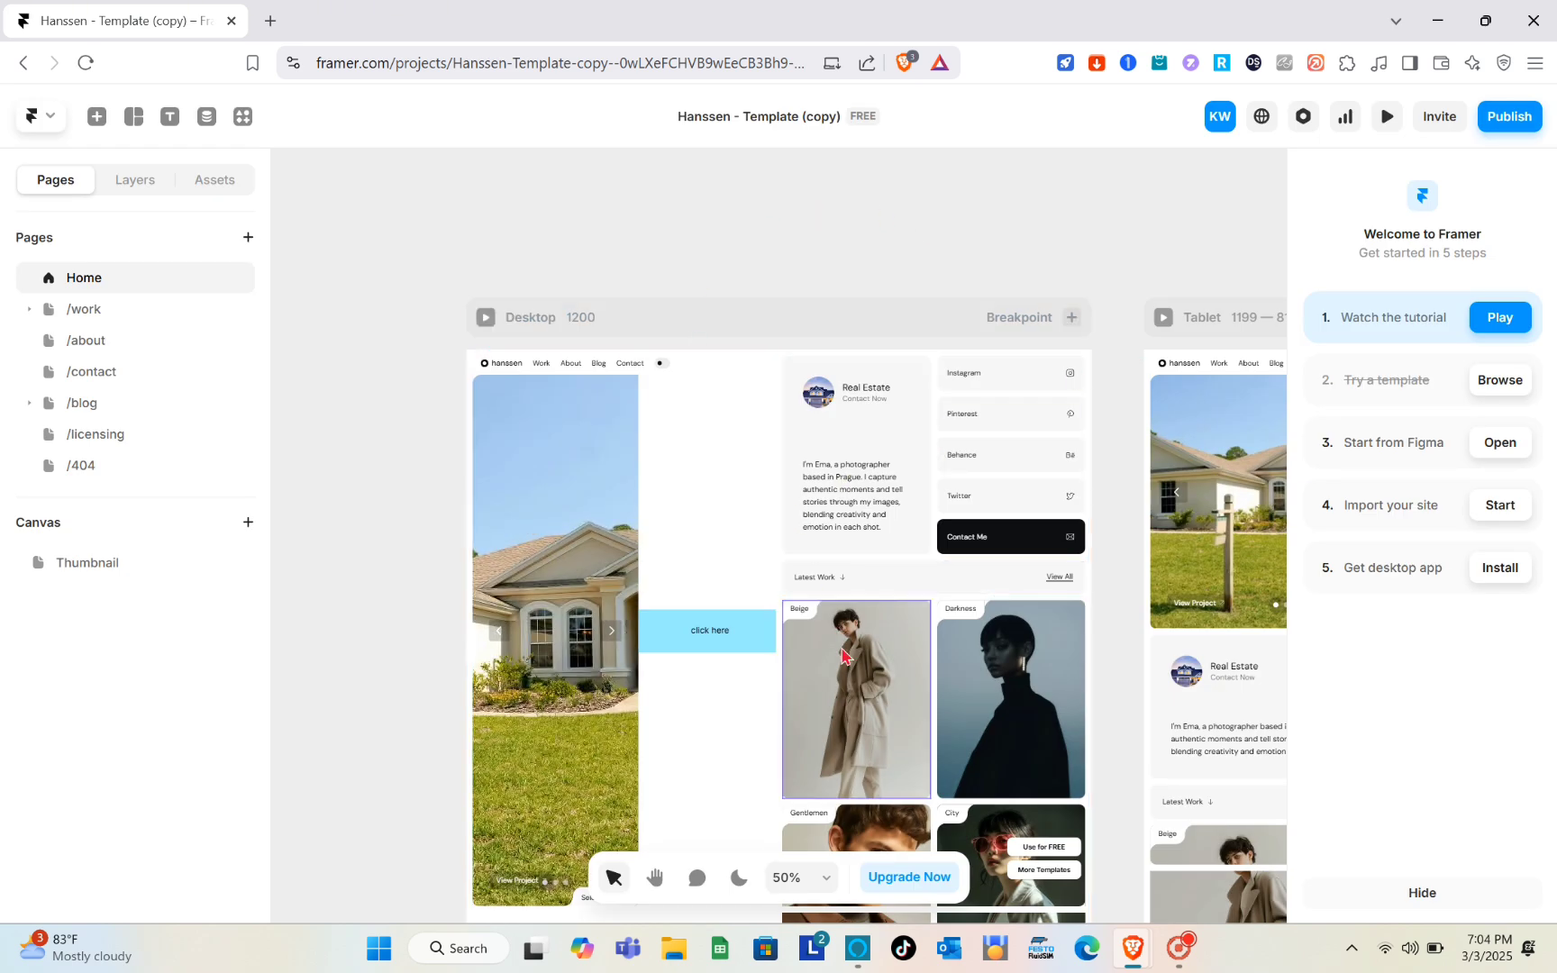
- Browse the Hanssen template canvas across its desktop and tablet breakpoints
scroll(842, 649, down, 5)
scroll(841, 649, left, 3)
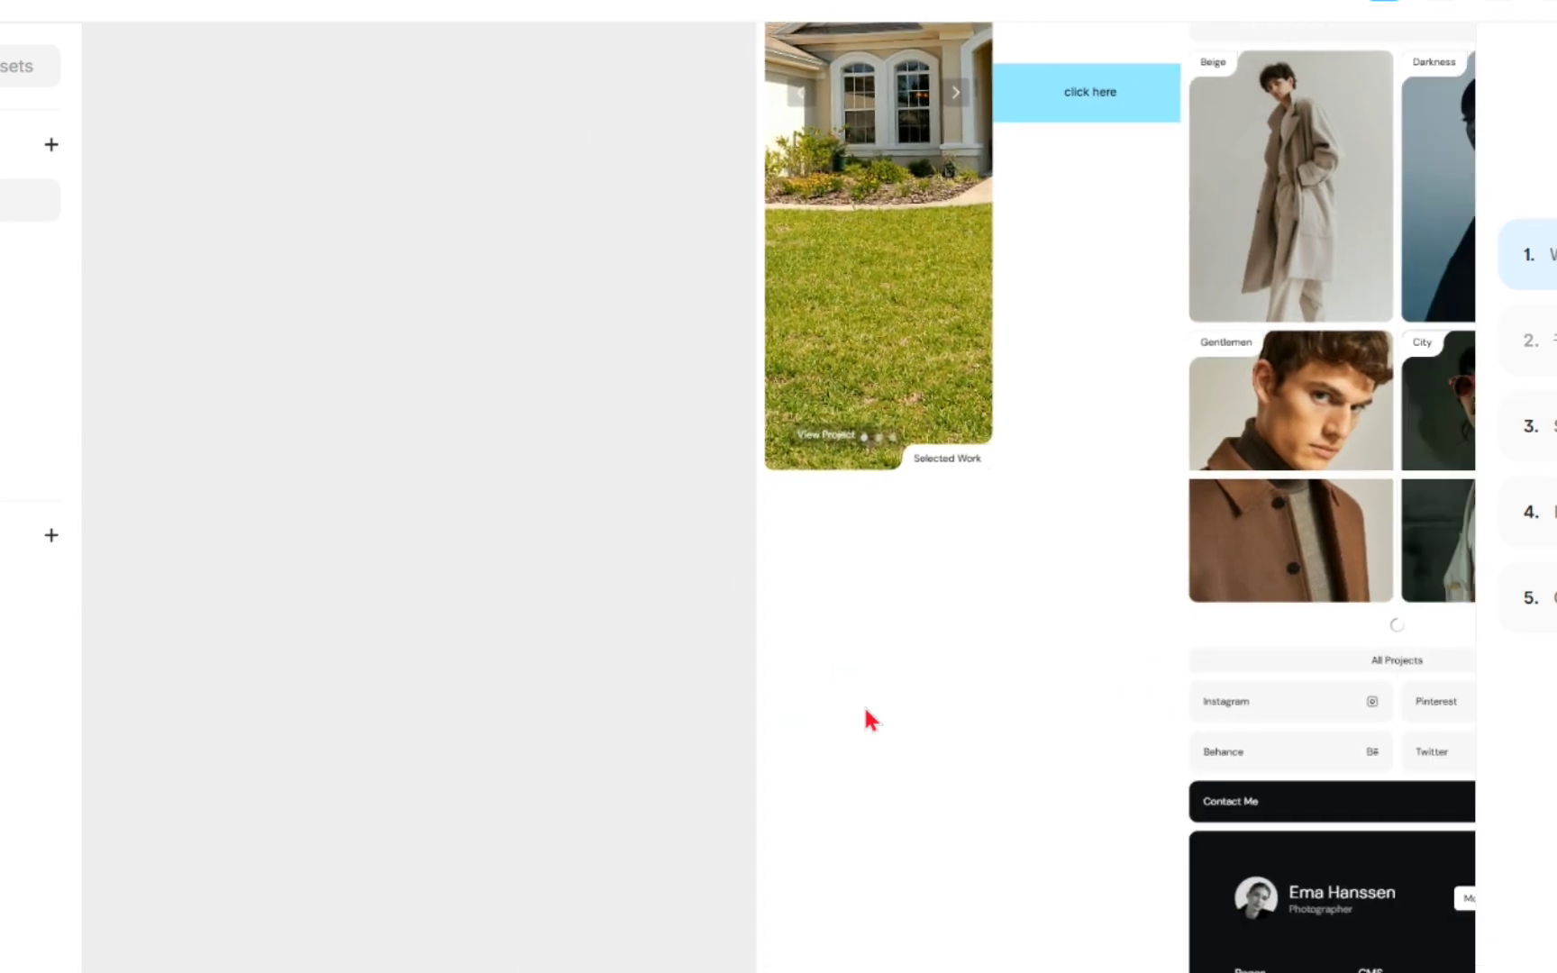
scroll(865, 710, right, 5)
scroll(865, 711, down, 5)
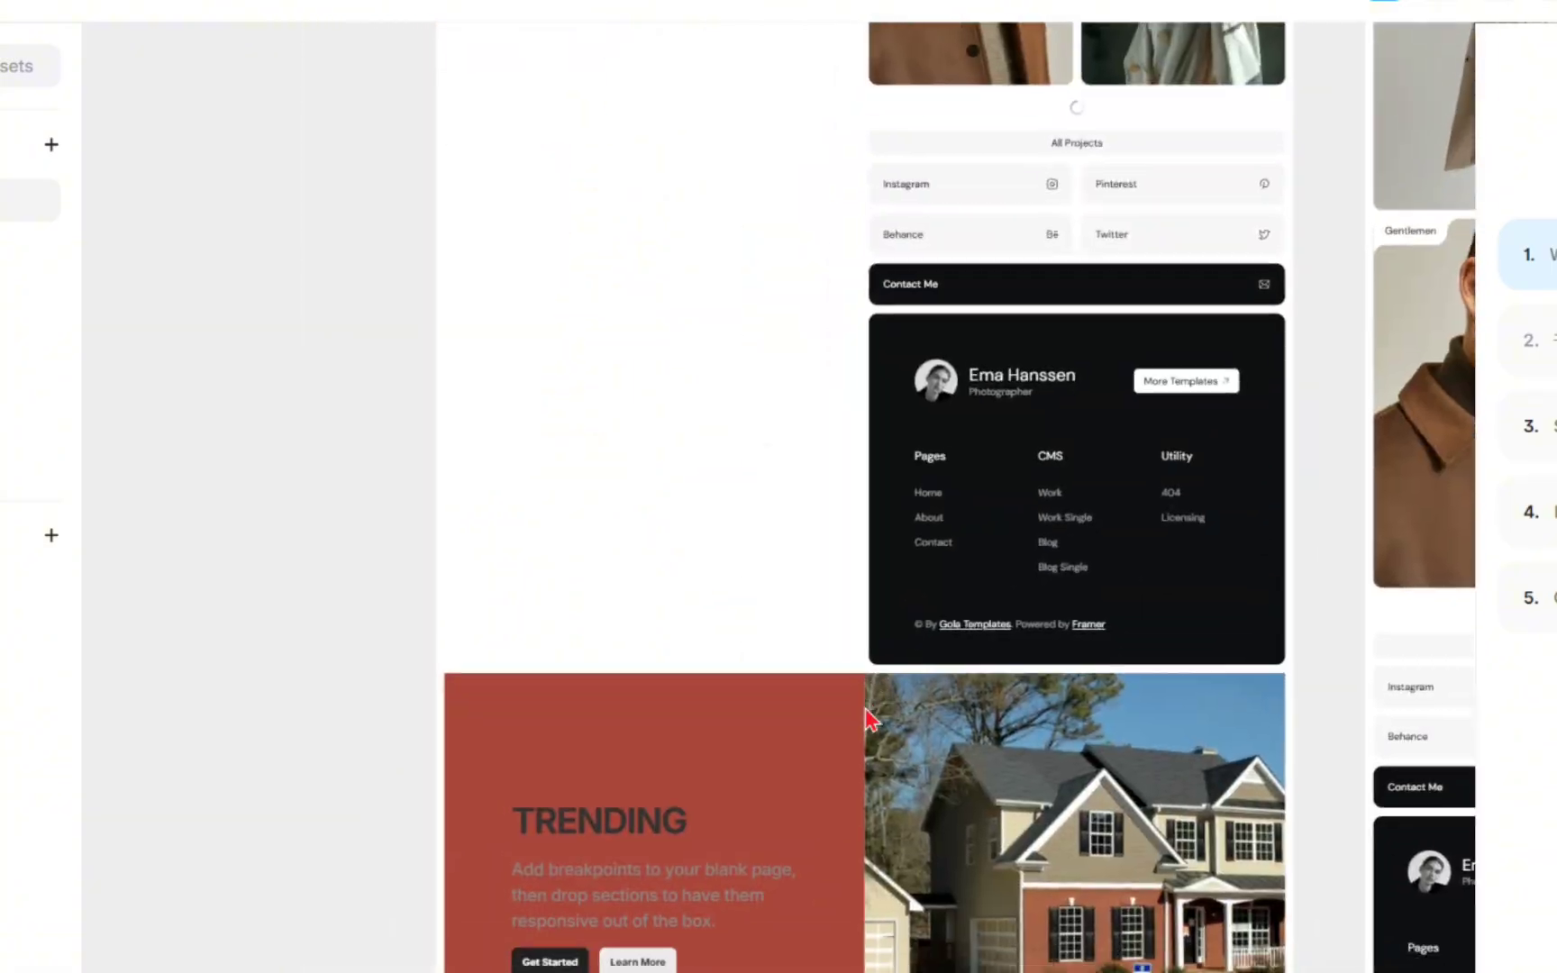
scroll(866, 710, right, 5)
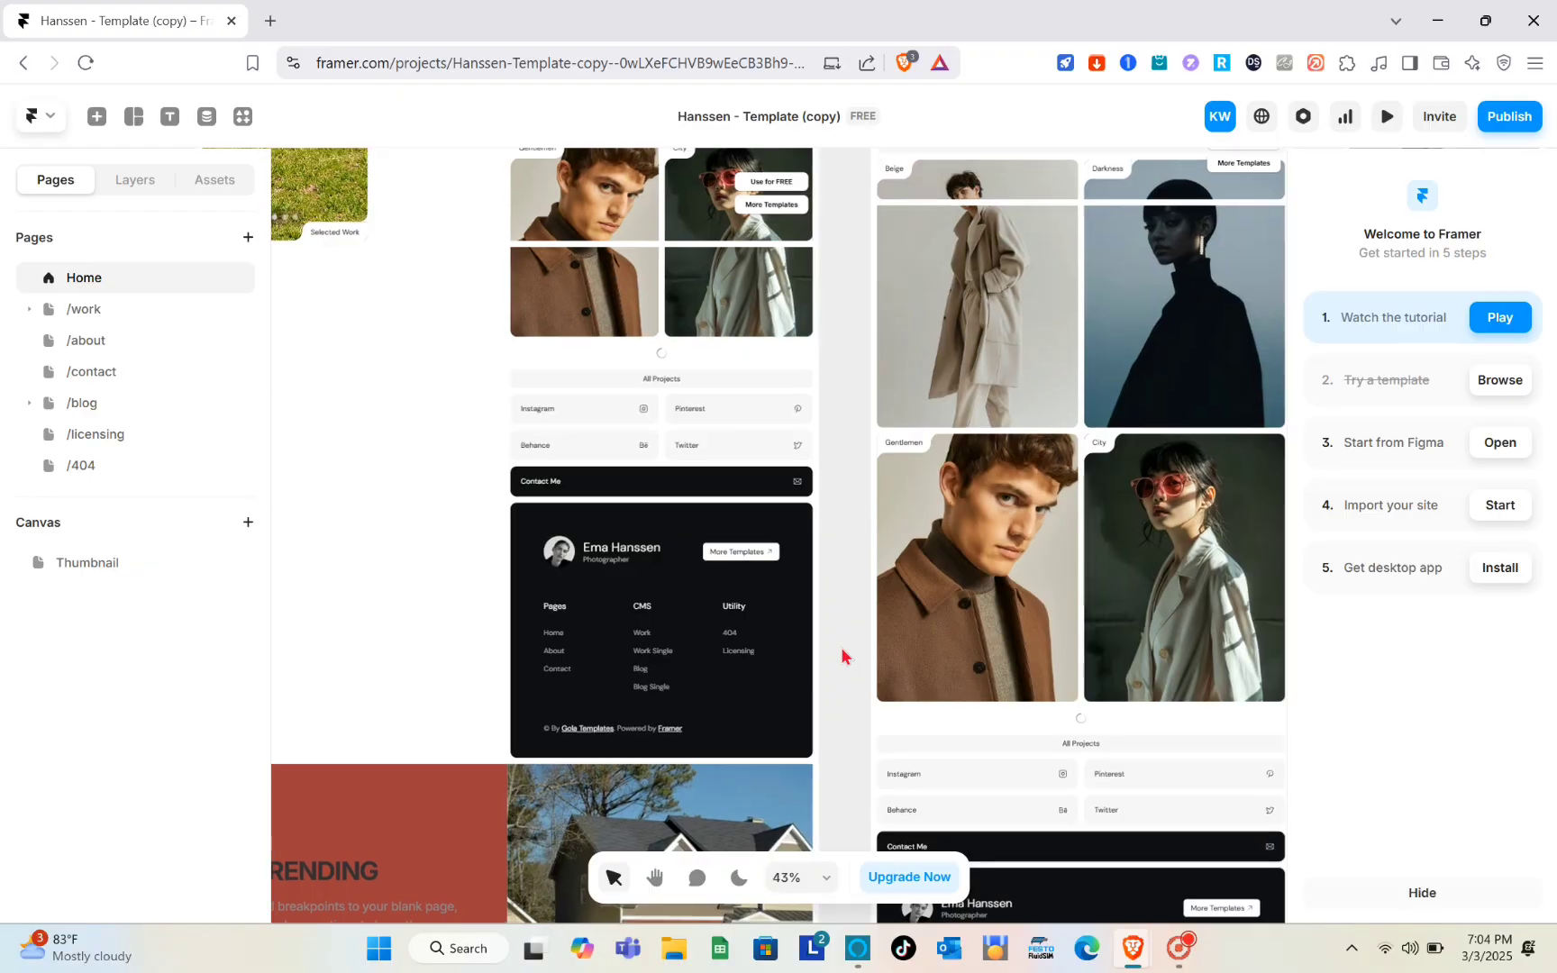
scroll(842, 656, down, 2)
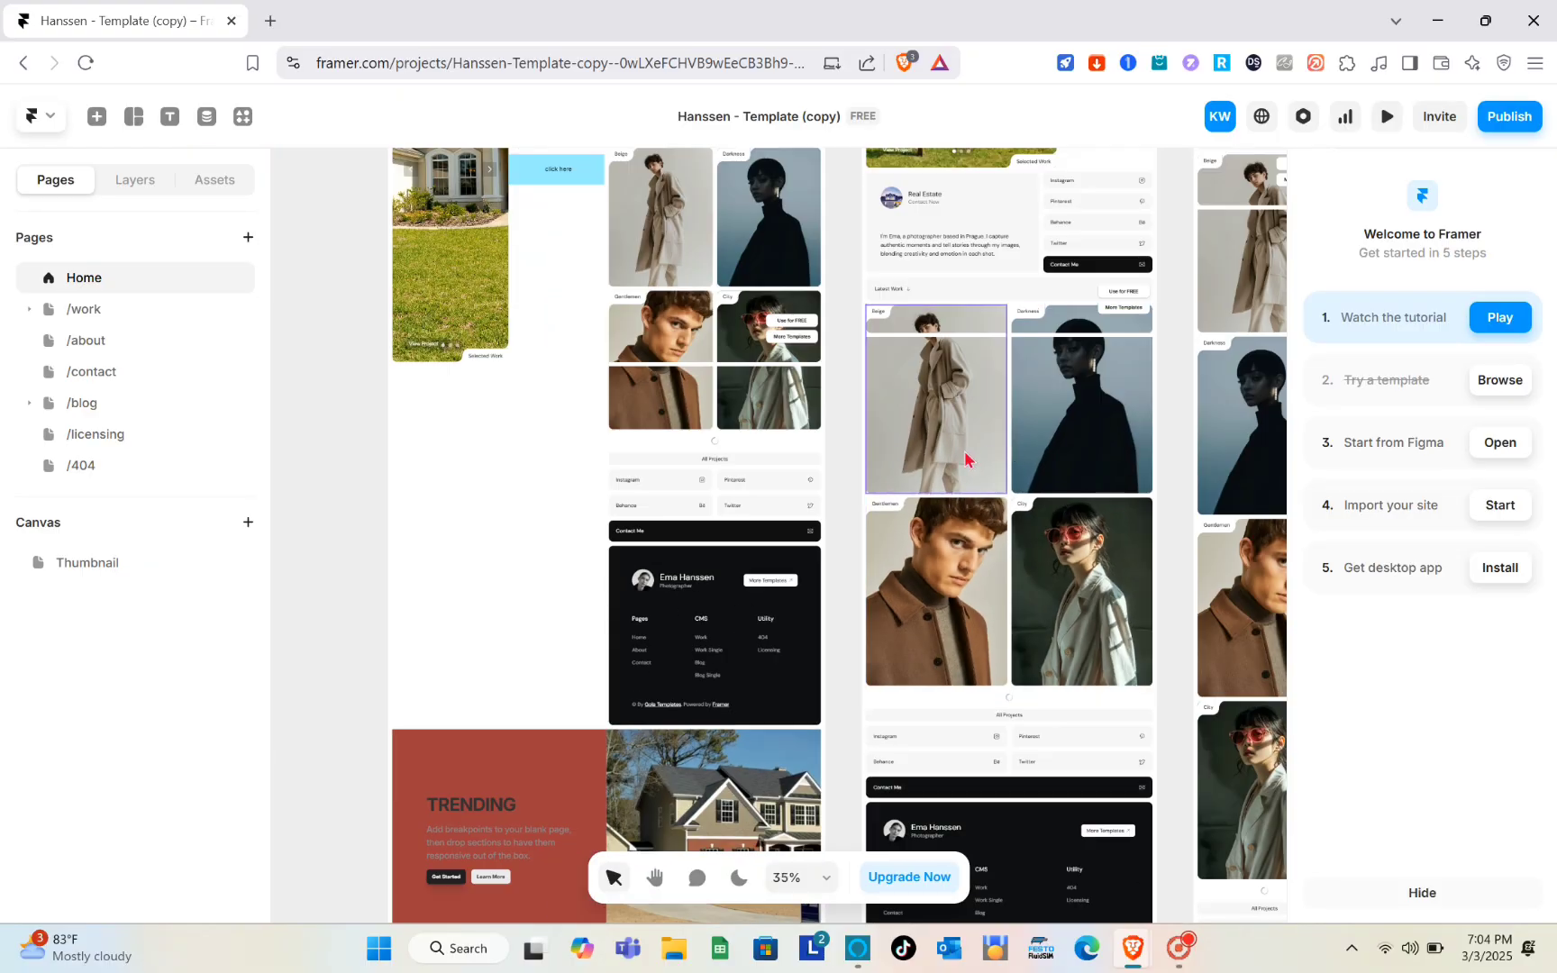
scroll(966, 456, up, 5)
scroll(967, 460, down, 8)
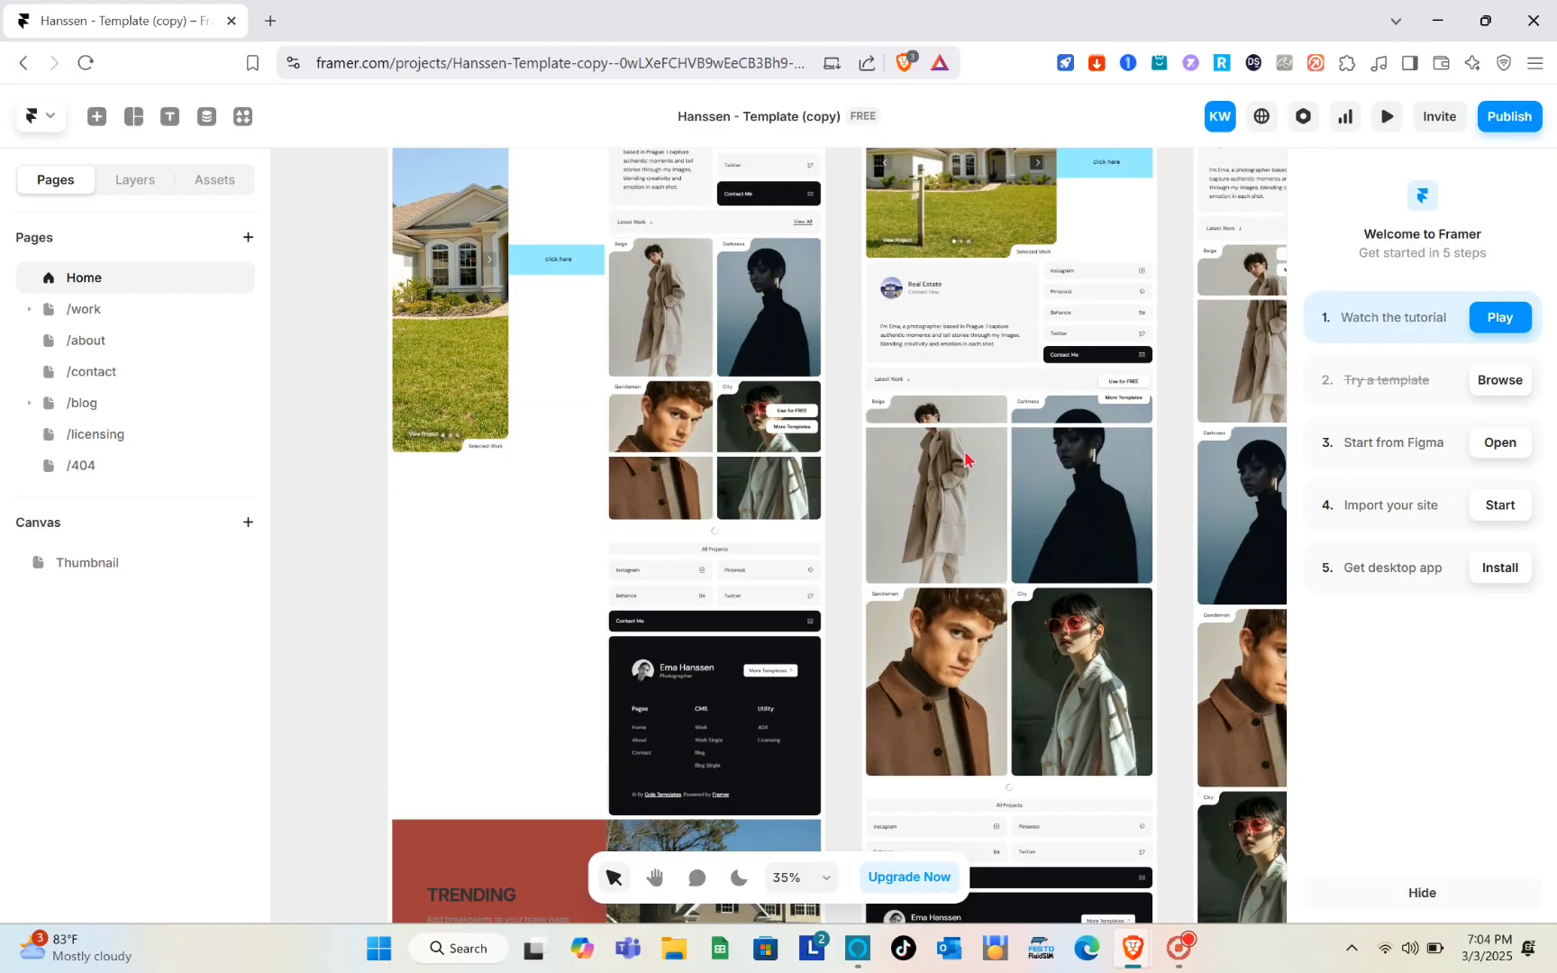
scroll(966, 459, up, 1)
scroll(966, 460, right, 5)
scroll(966, 460, left, 5)
scroll(966, 460, left, 2)
scroll(966, 460, down, 5)
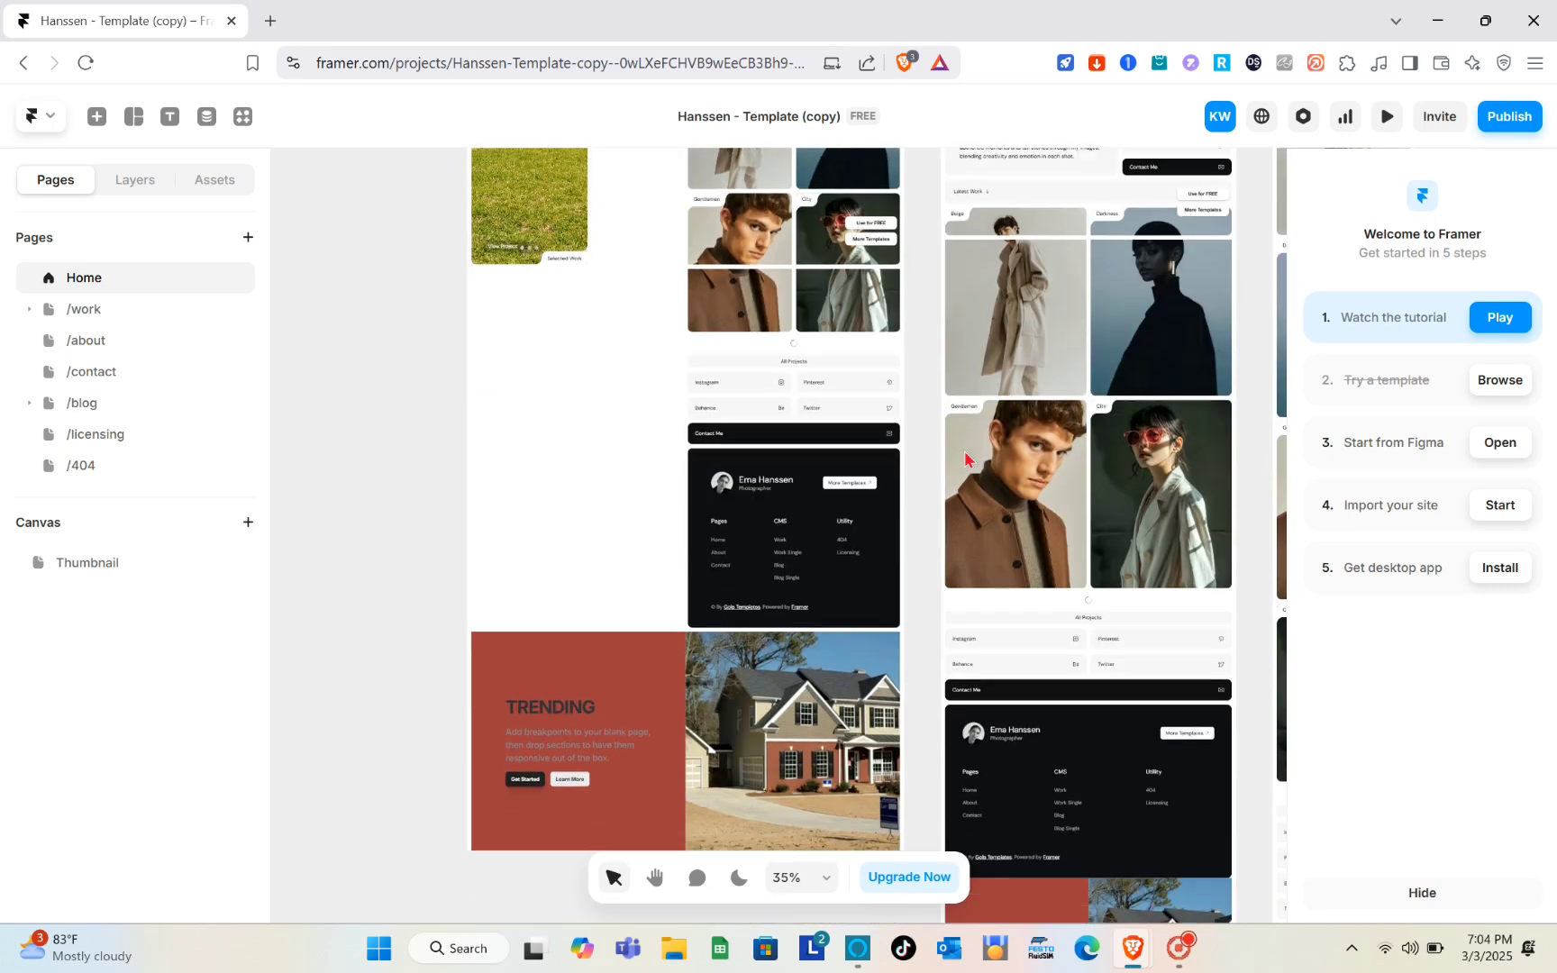
scroll(620, 401, up, 3)
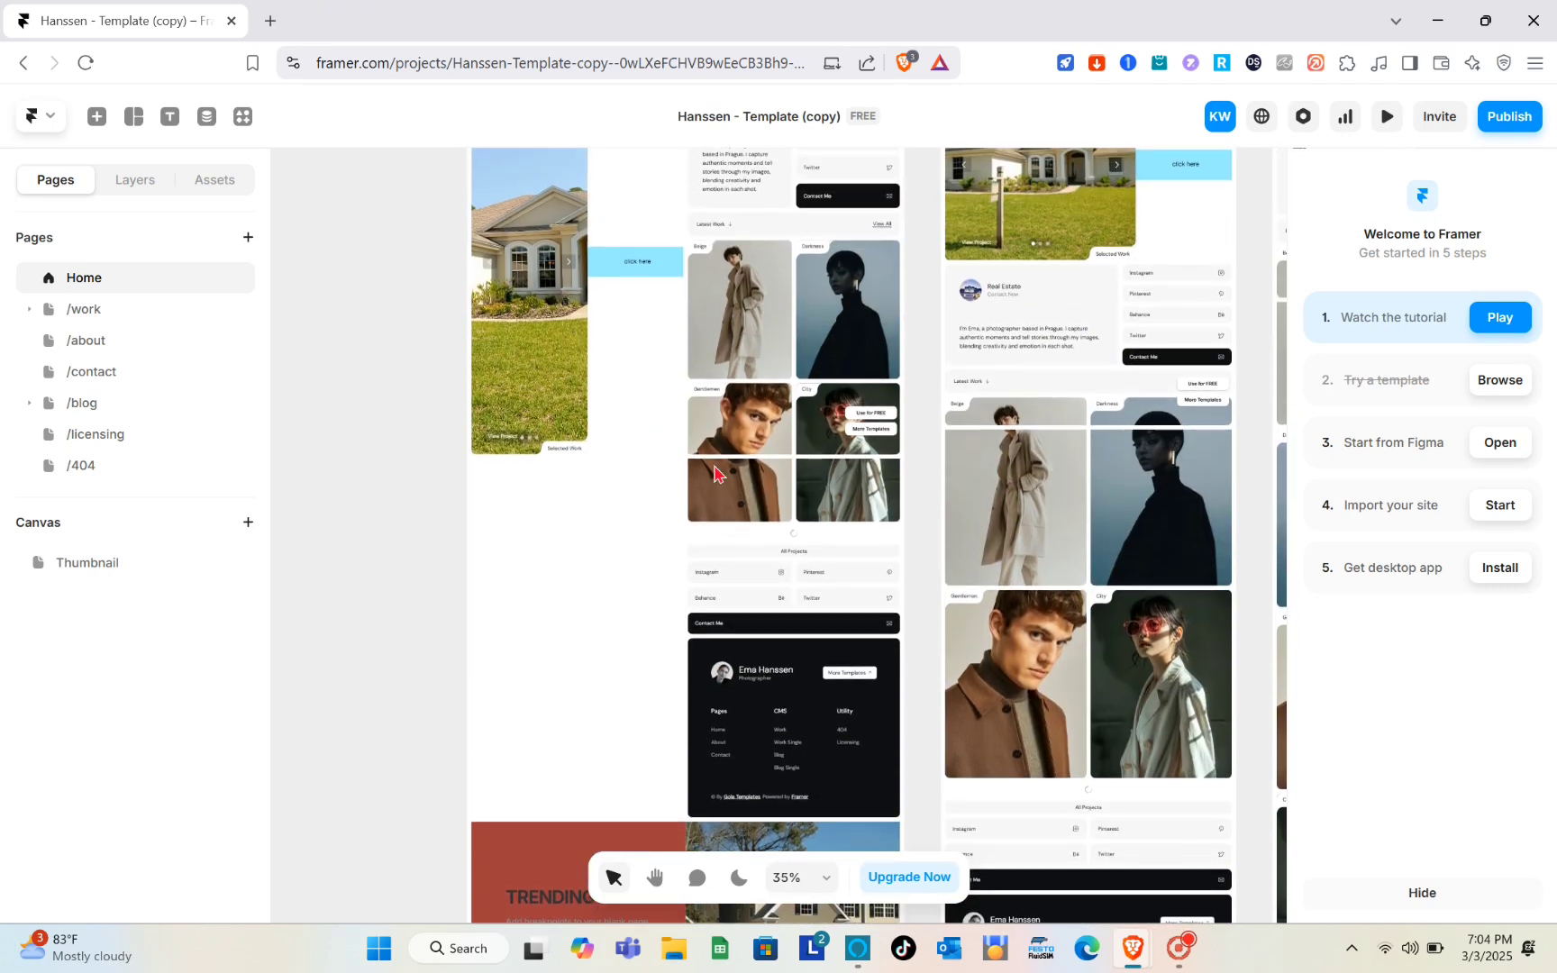
scroll(716, 473, up, 3)
scroll(716, 473, down, 3)
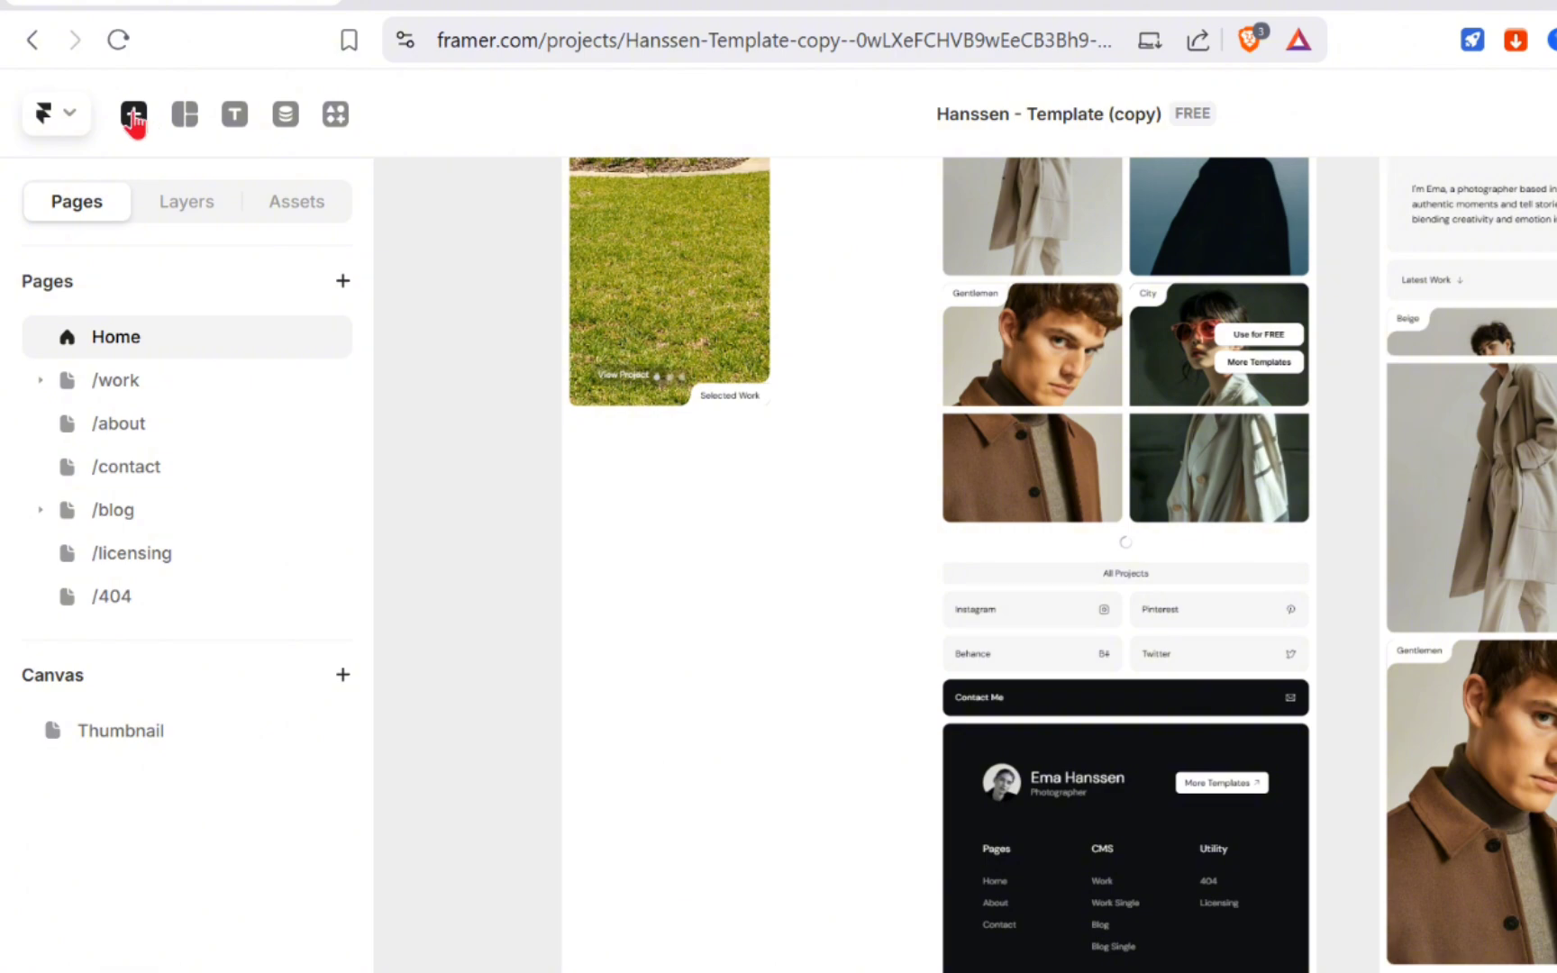
- Search the insert panel for form and place a Form Builder element onto the desktop page
click(133, 115)
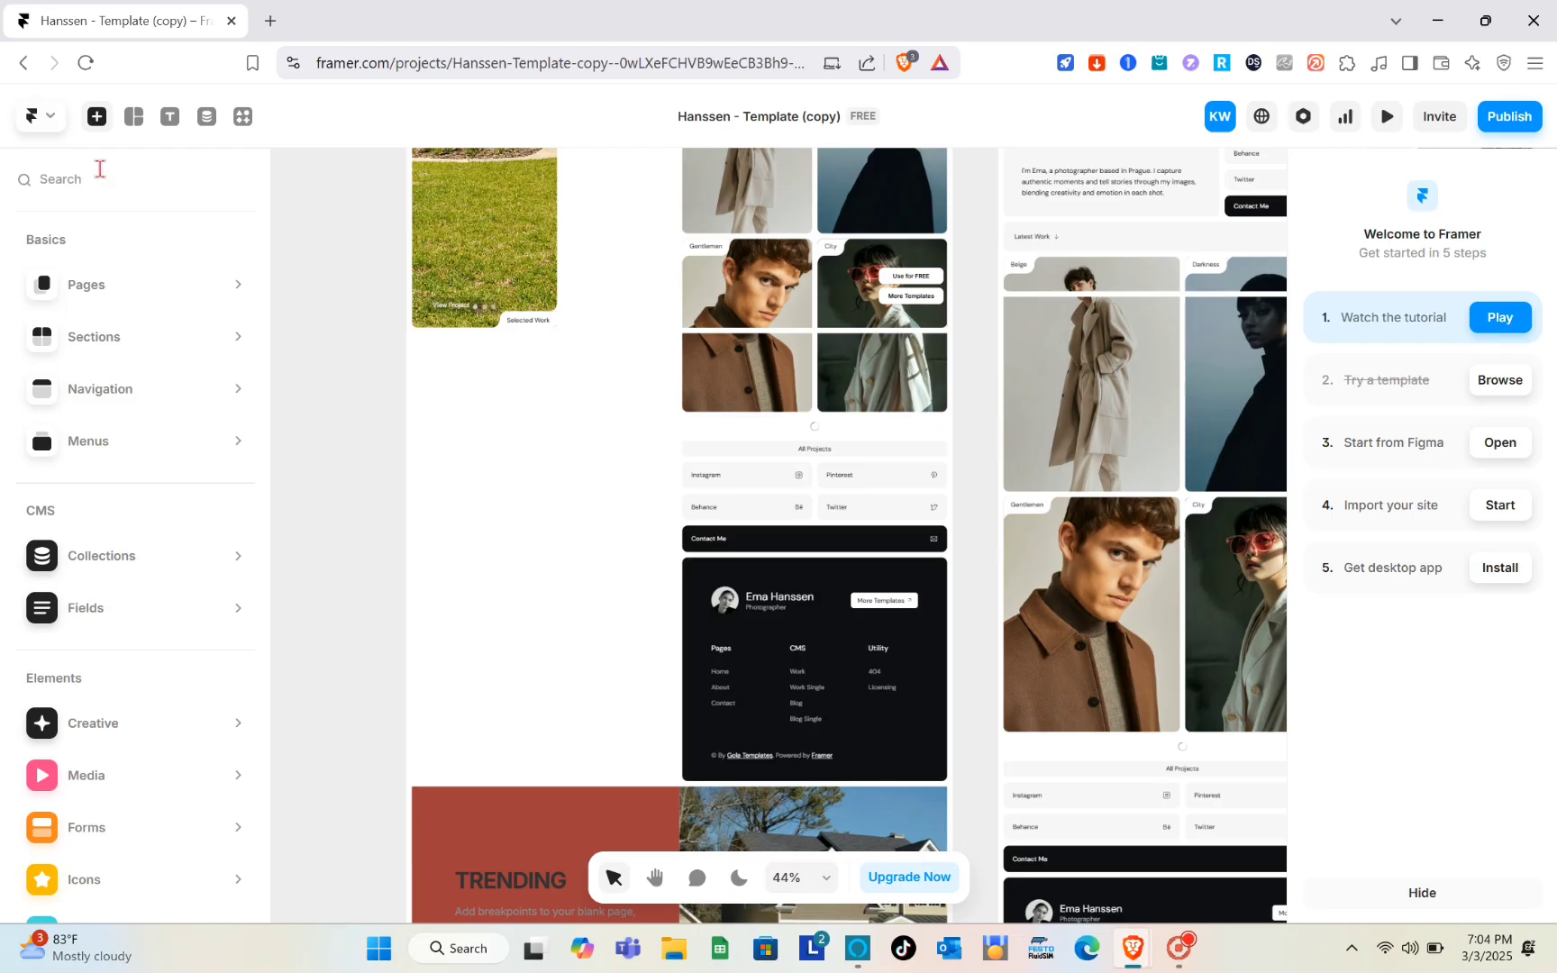
text(form)
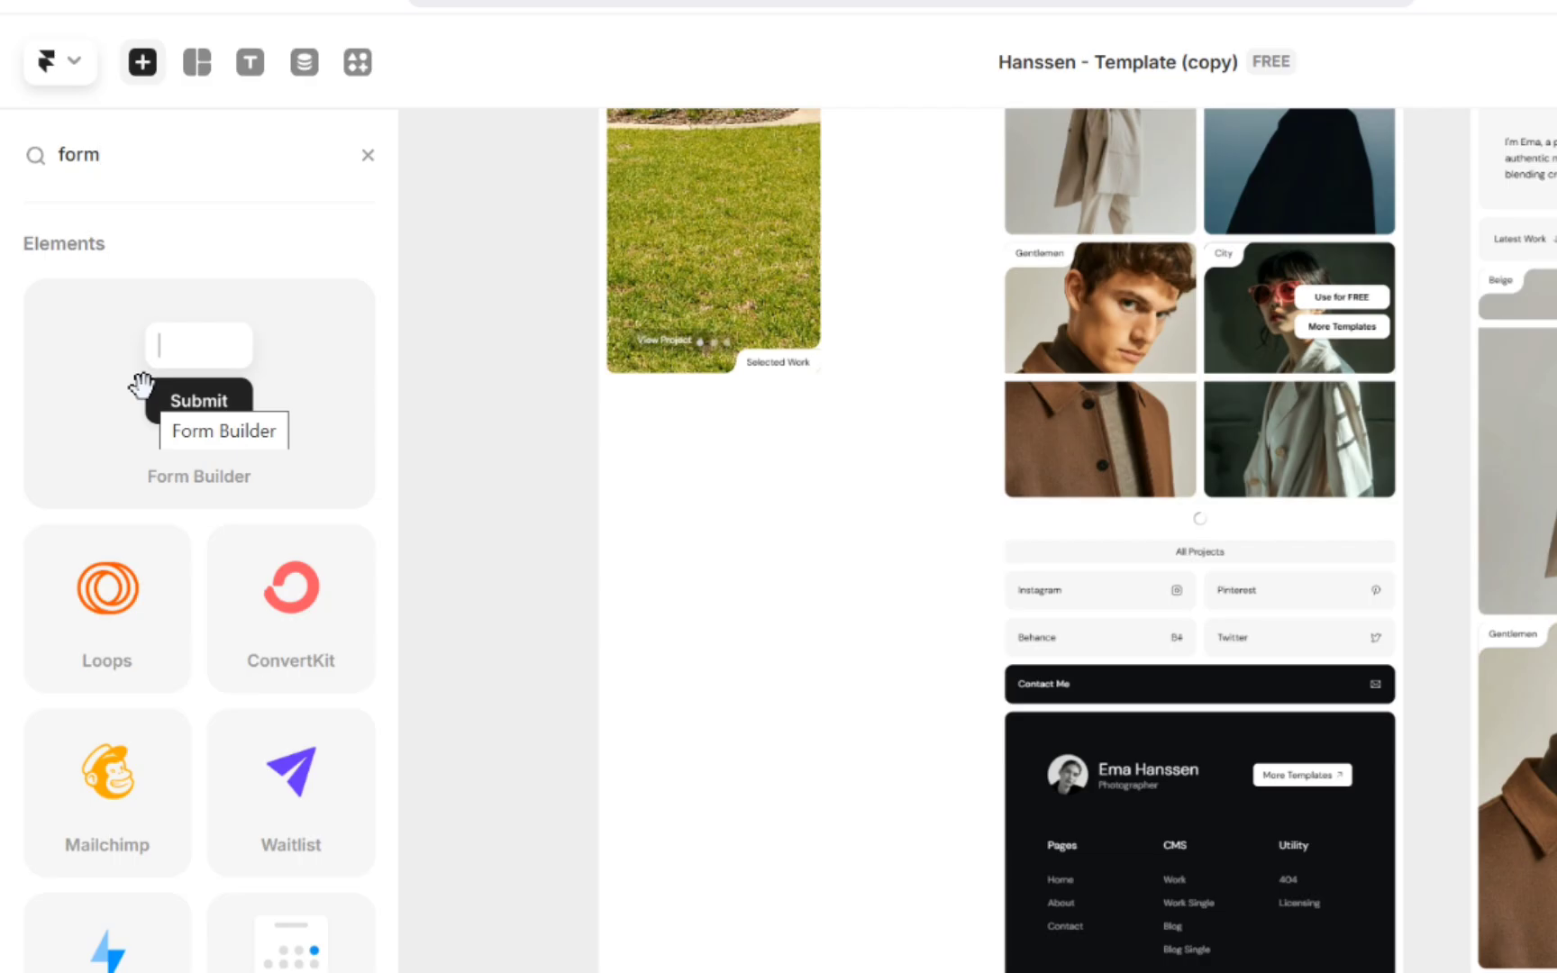
scroll(198, 540, down, 4)
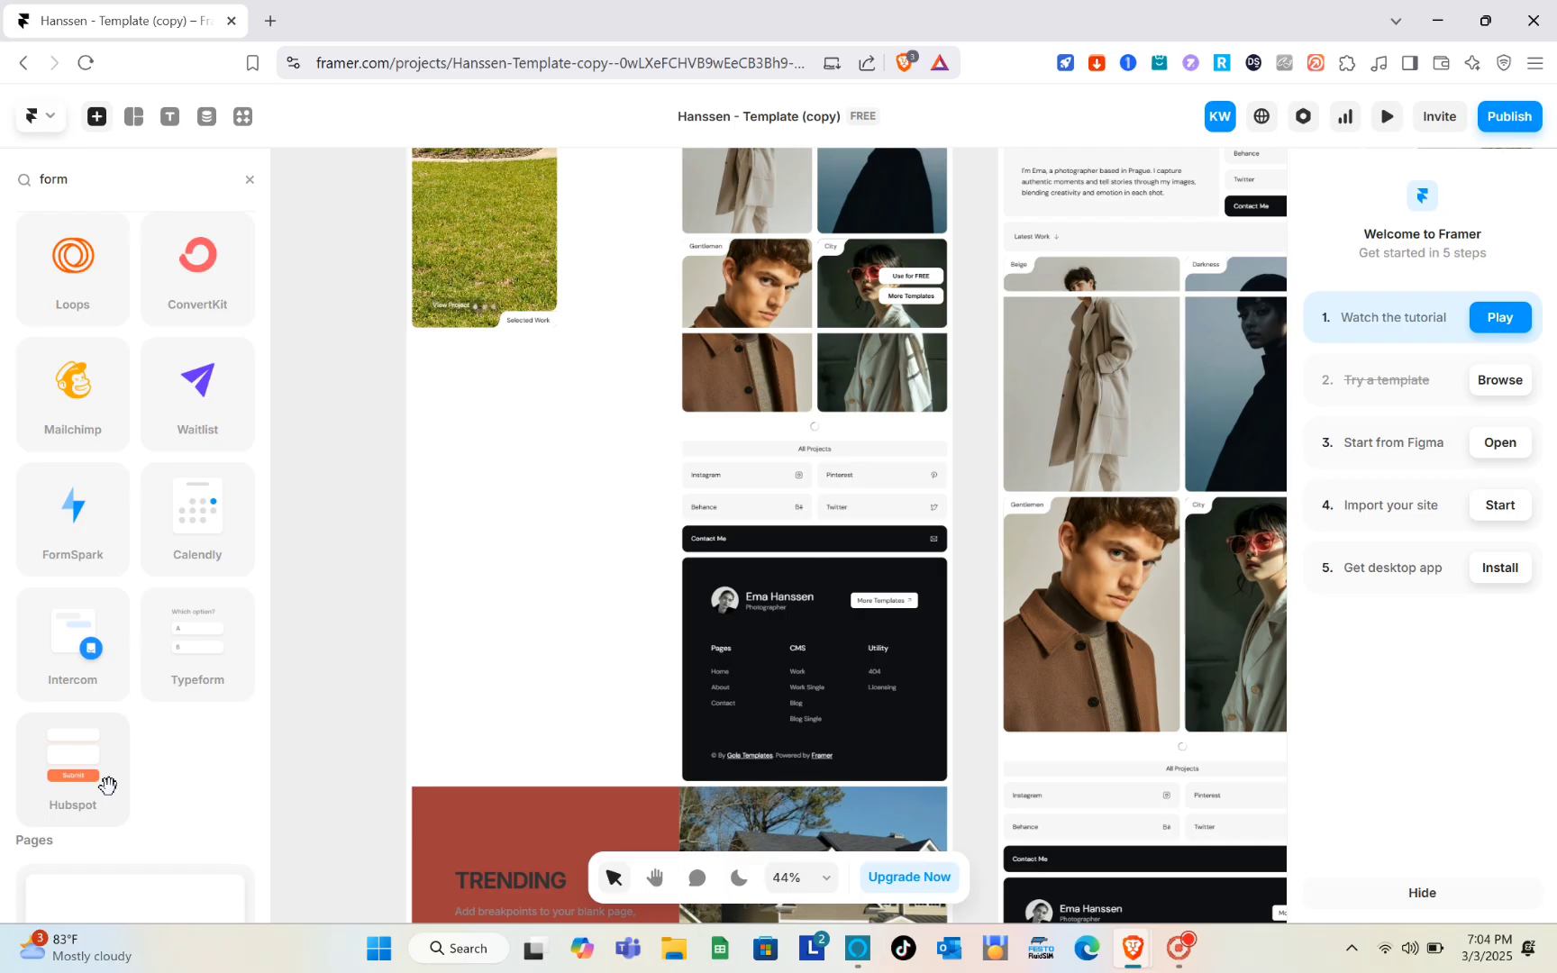
scroll(105, 782, down, 3)
scroll(104, 783, up, 5)
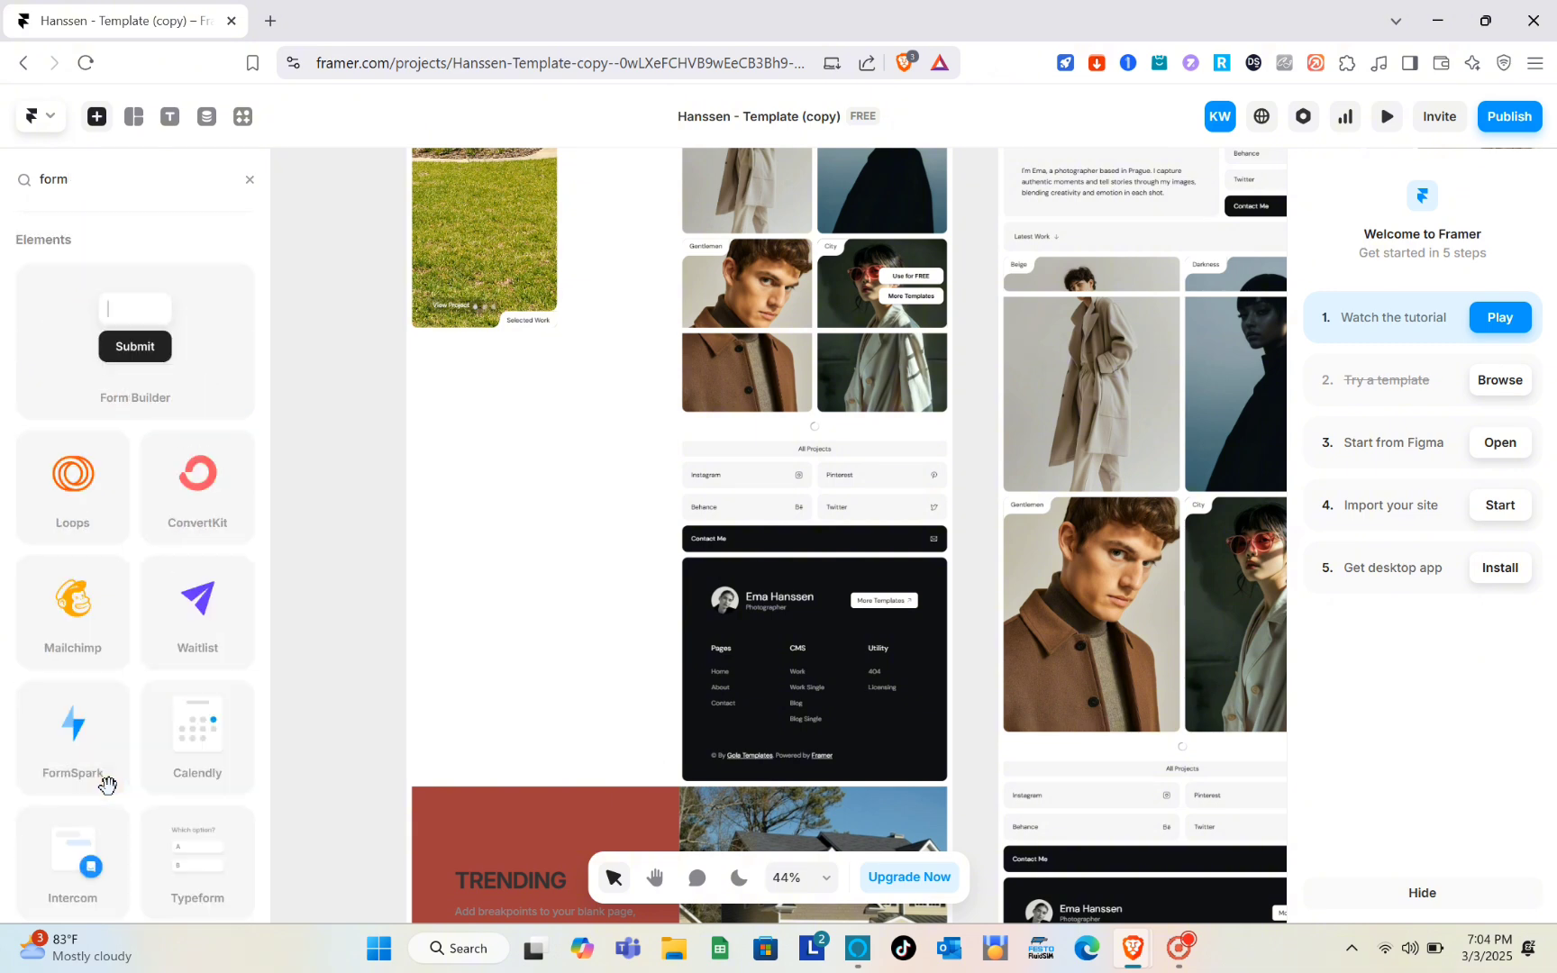
drag(106, 324, 511, 591)
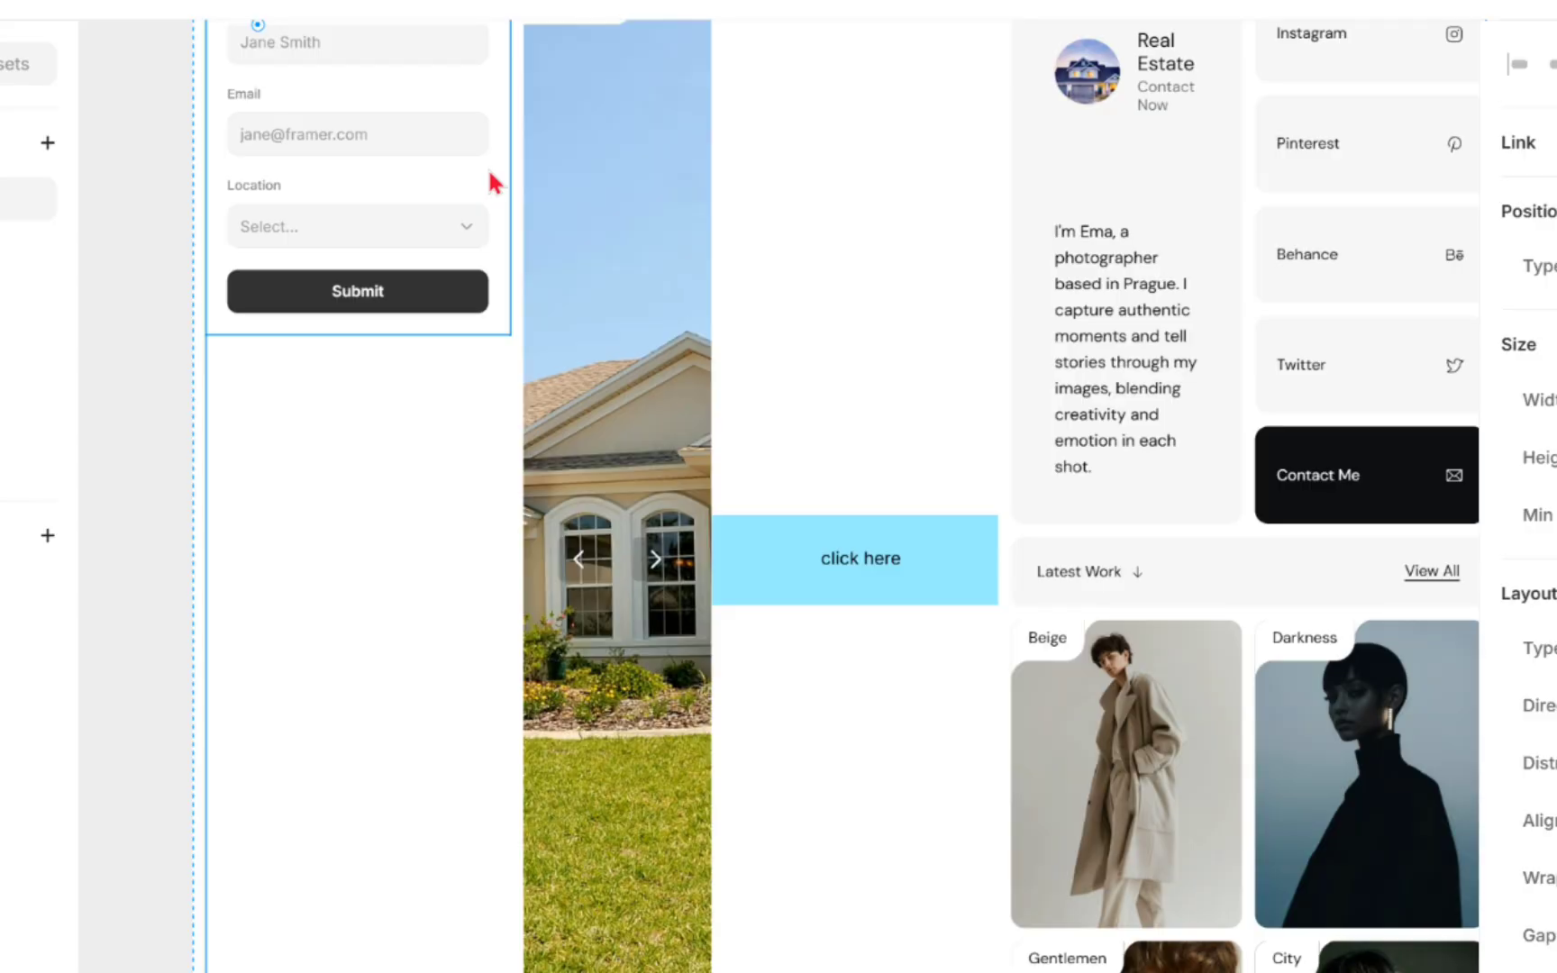
- Reposition the form next to the navigation at the top of the desktop layout and select it
drag(571, 265, 601, 680)
drag(530, 743, 567, 750)
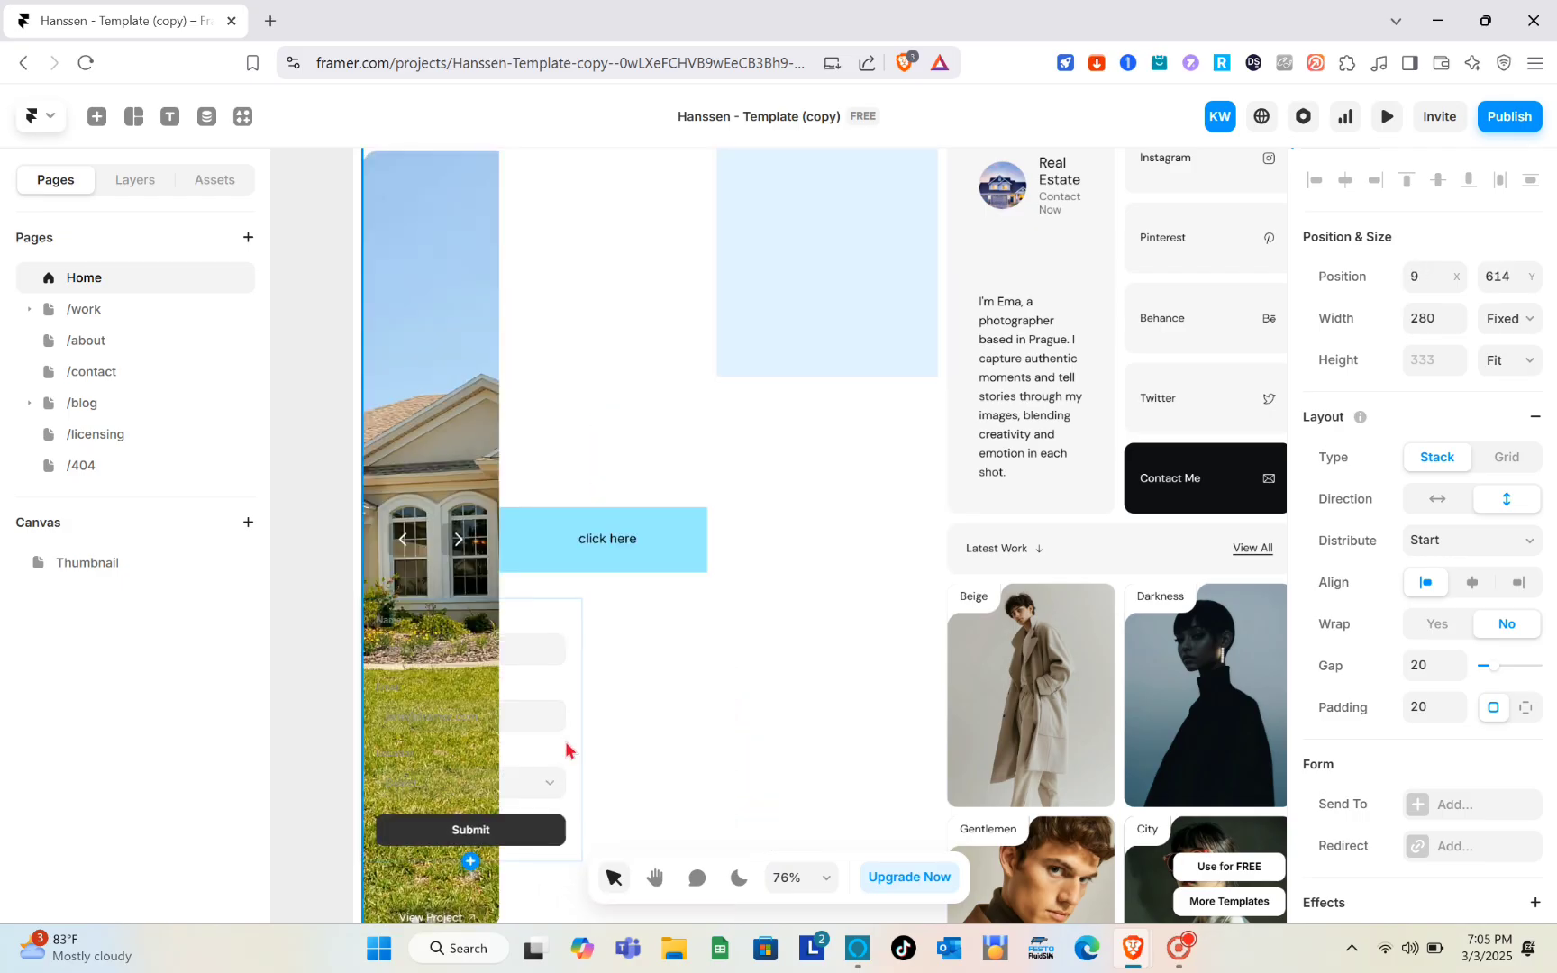
scroll(702, 682, down, 3)
scroll(703, 667, up, 7)
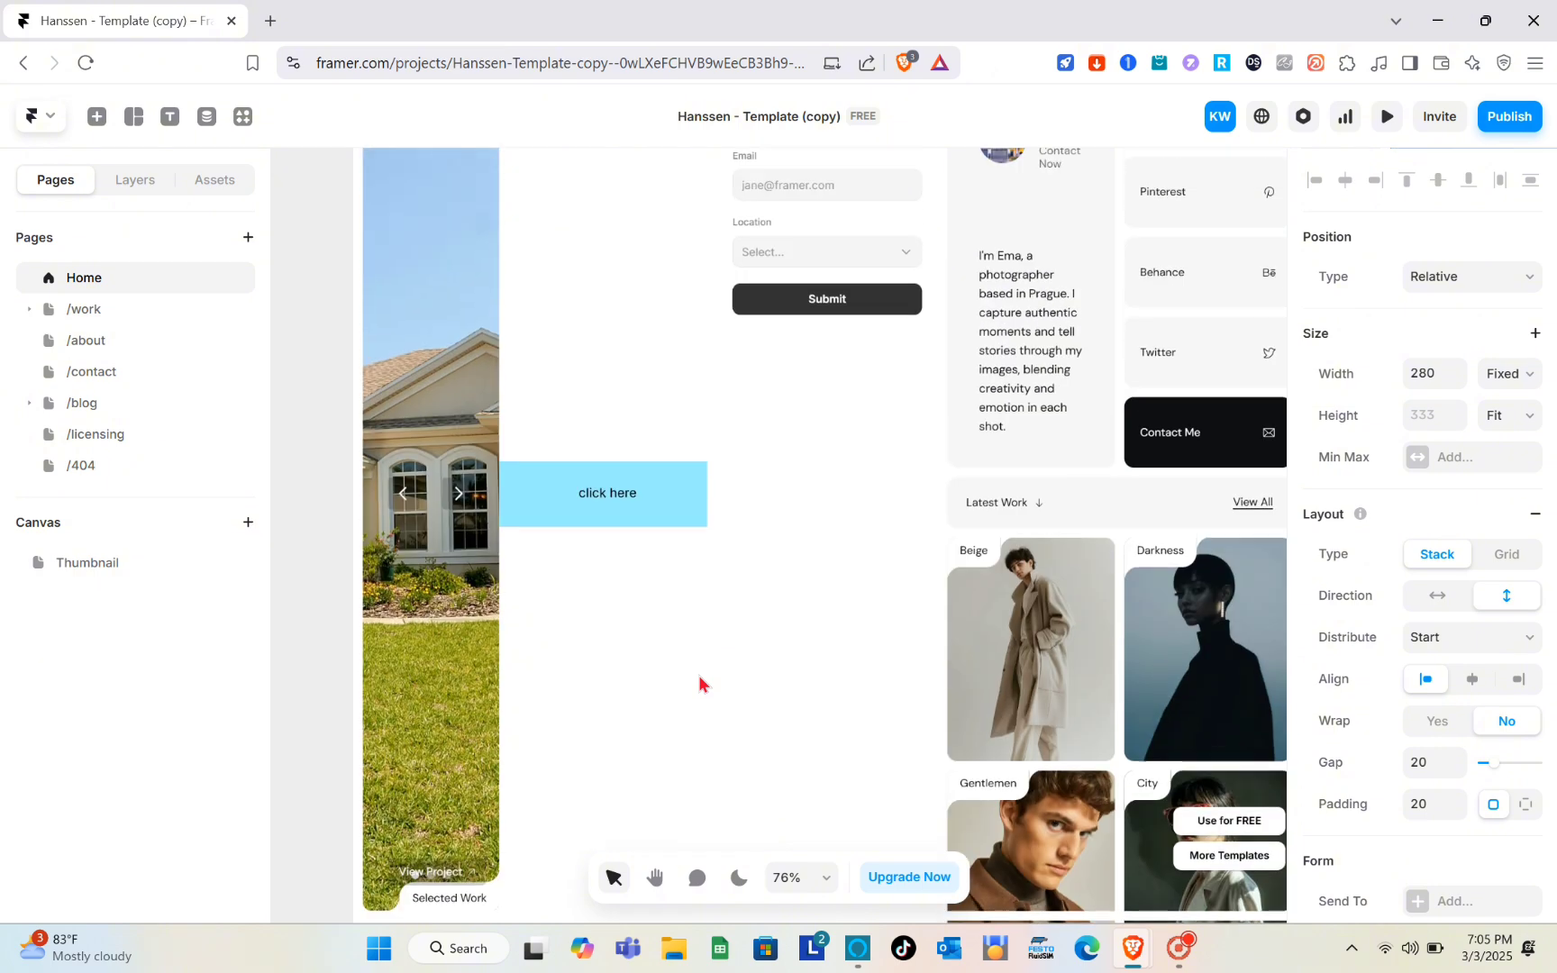
scroll(709, 621, down, 2)
click(786, 432)
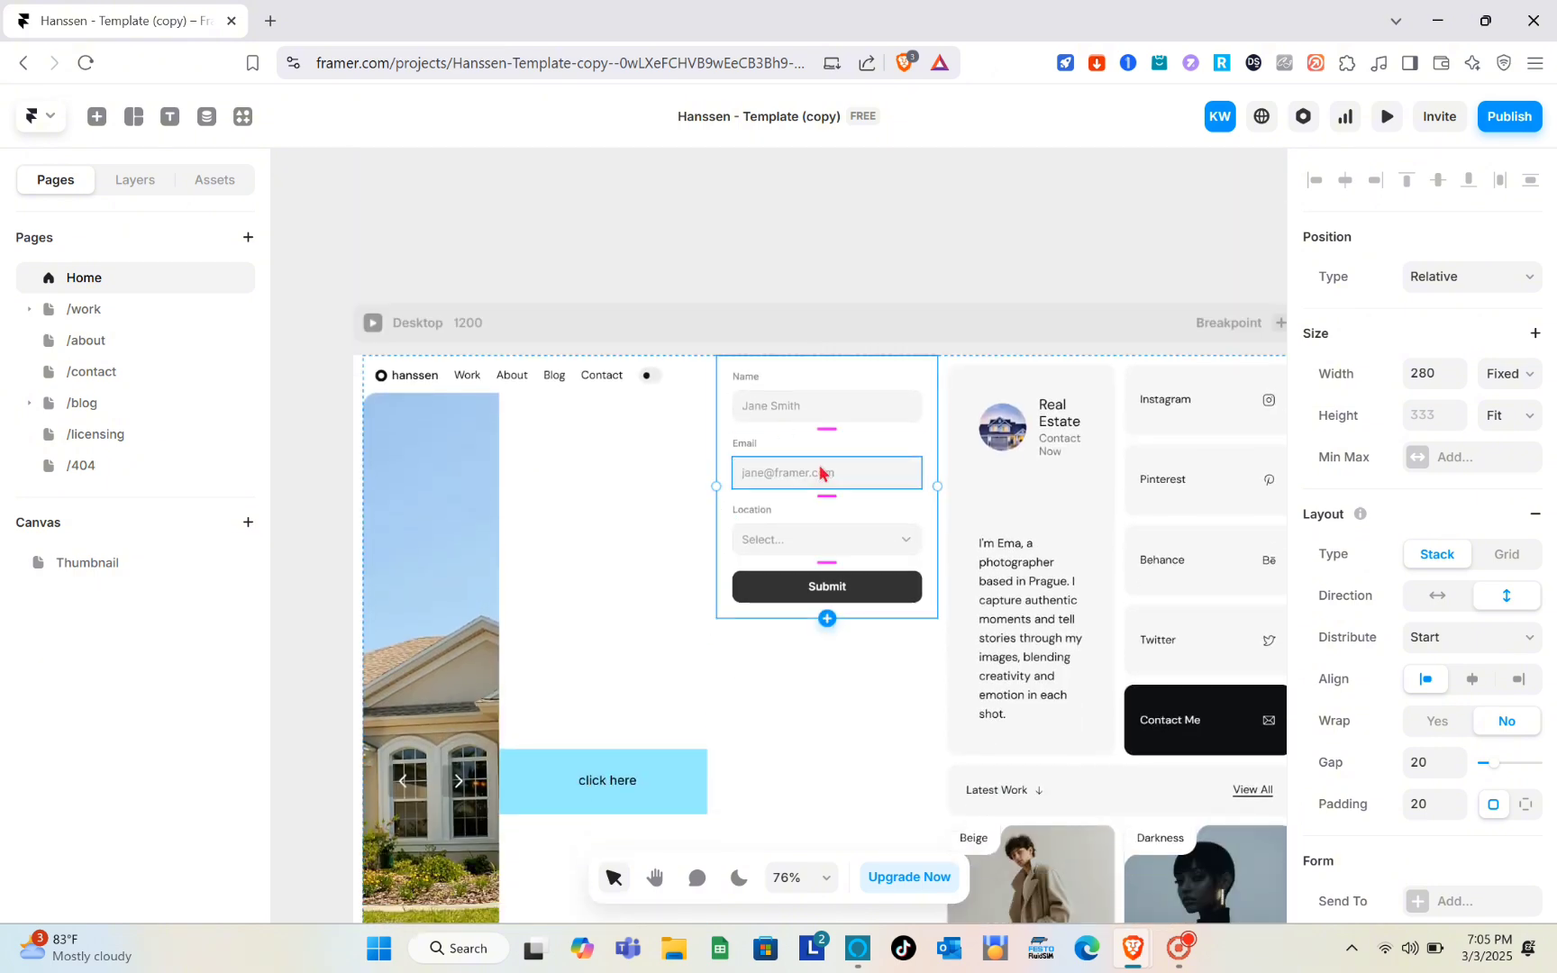
- Rotate the form's Name field slightly and rotate it back to straight
click(869, 384)
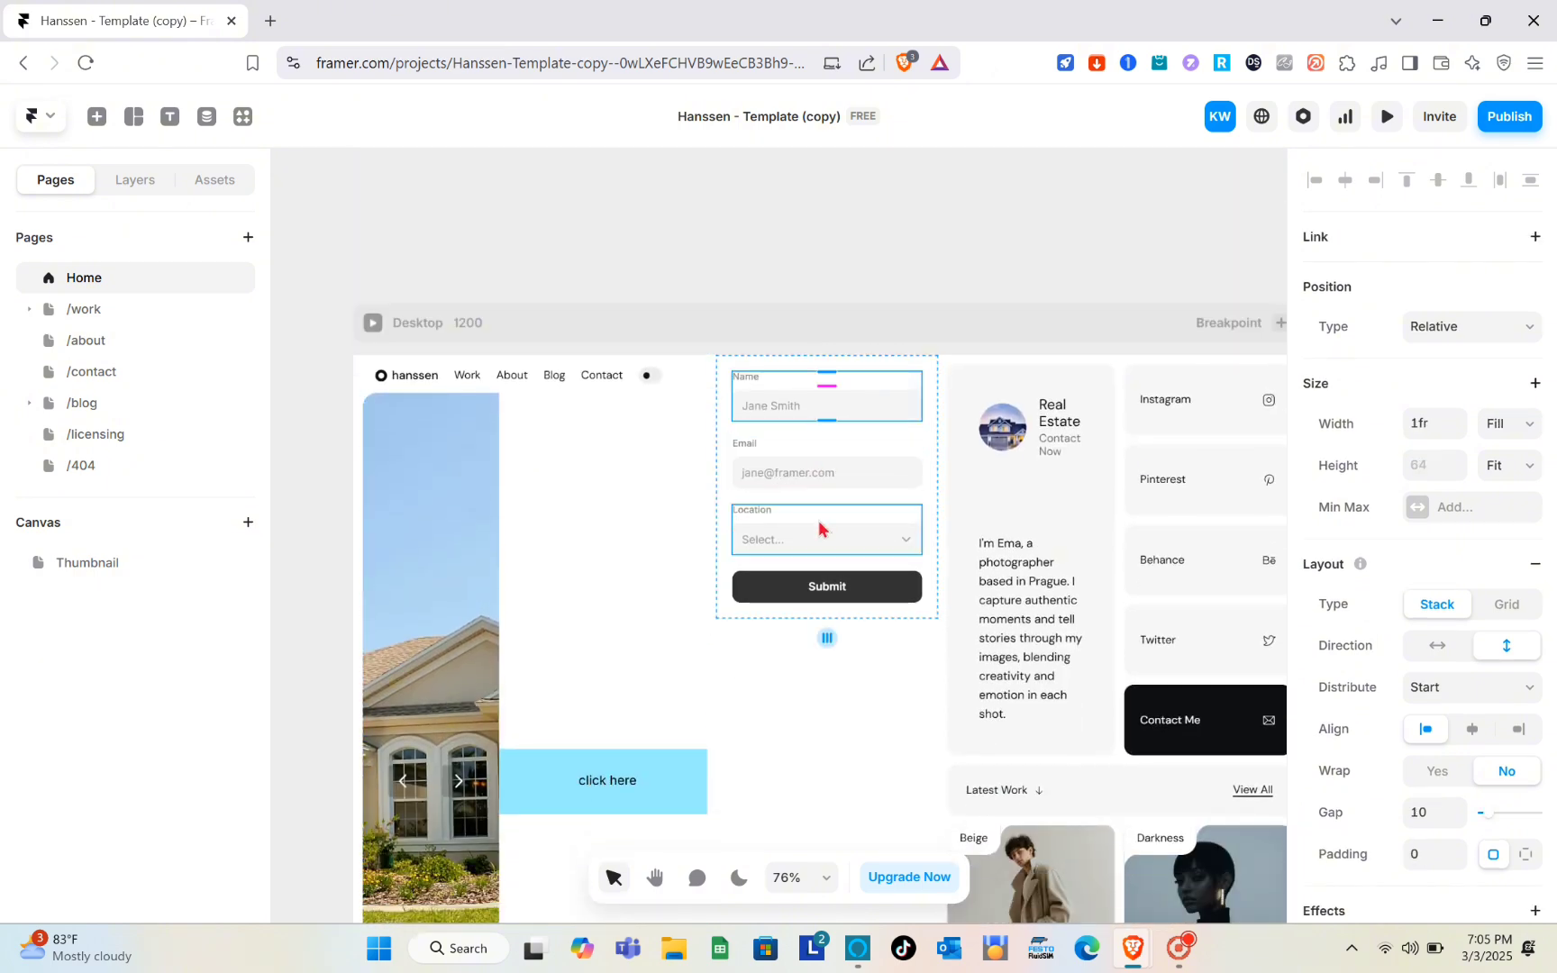
scroll(822, 529, up, 5)
scroll(822, 529, right, 2)
scroll(822, 529, up, 1)
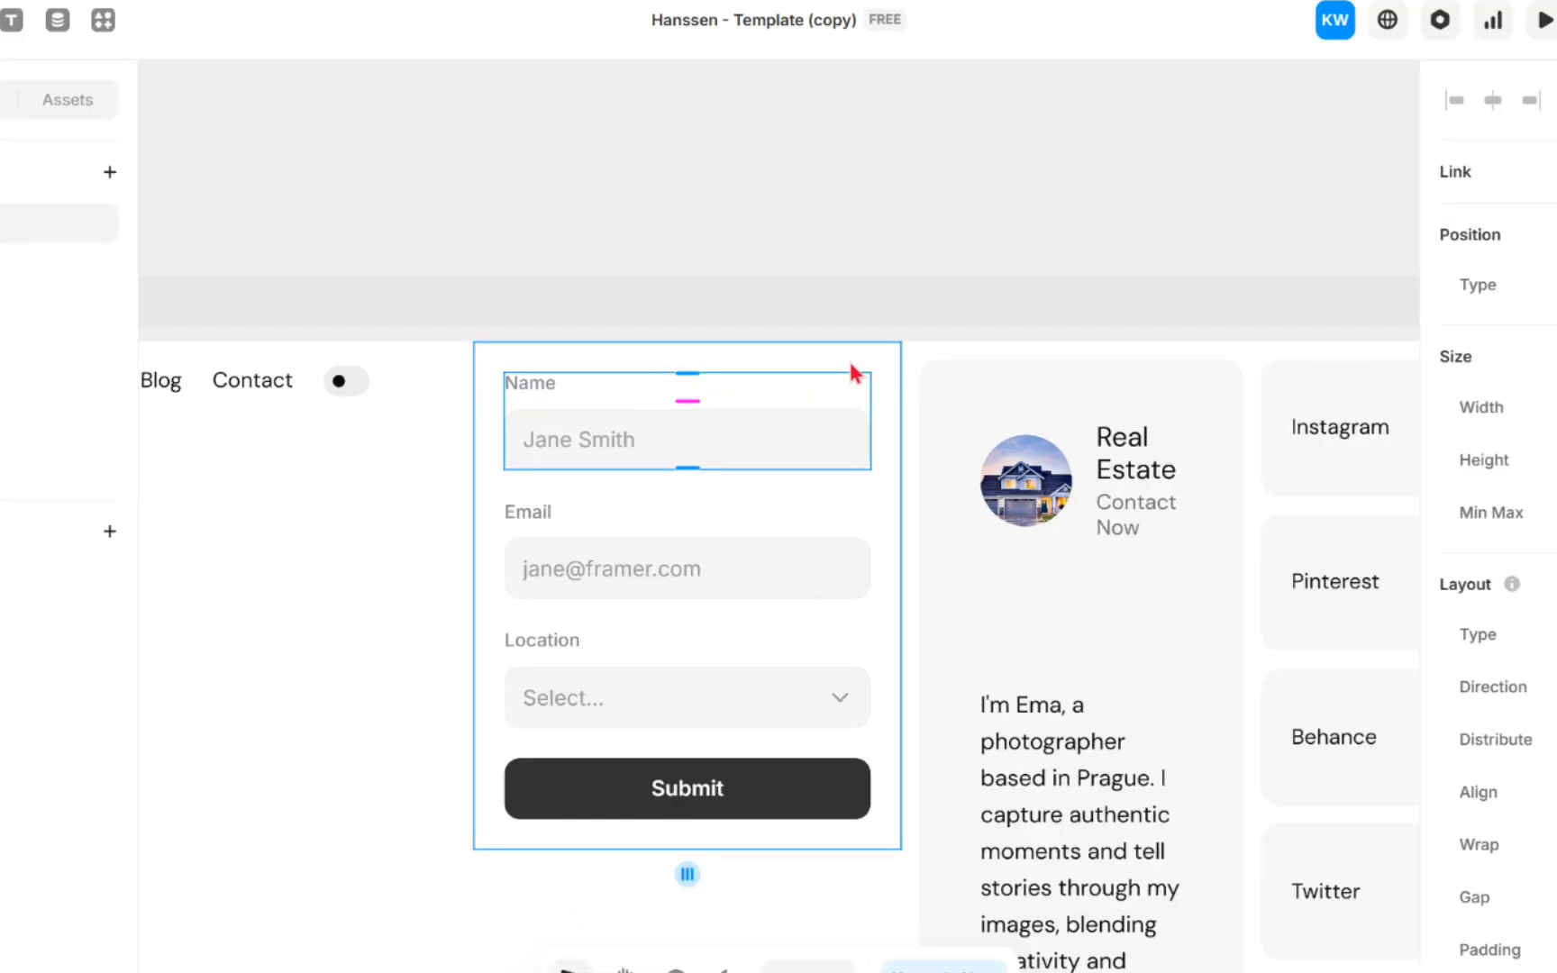
drag(869, 352, 870, 369)
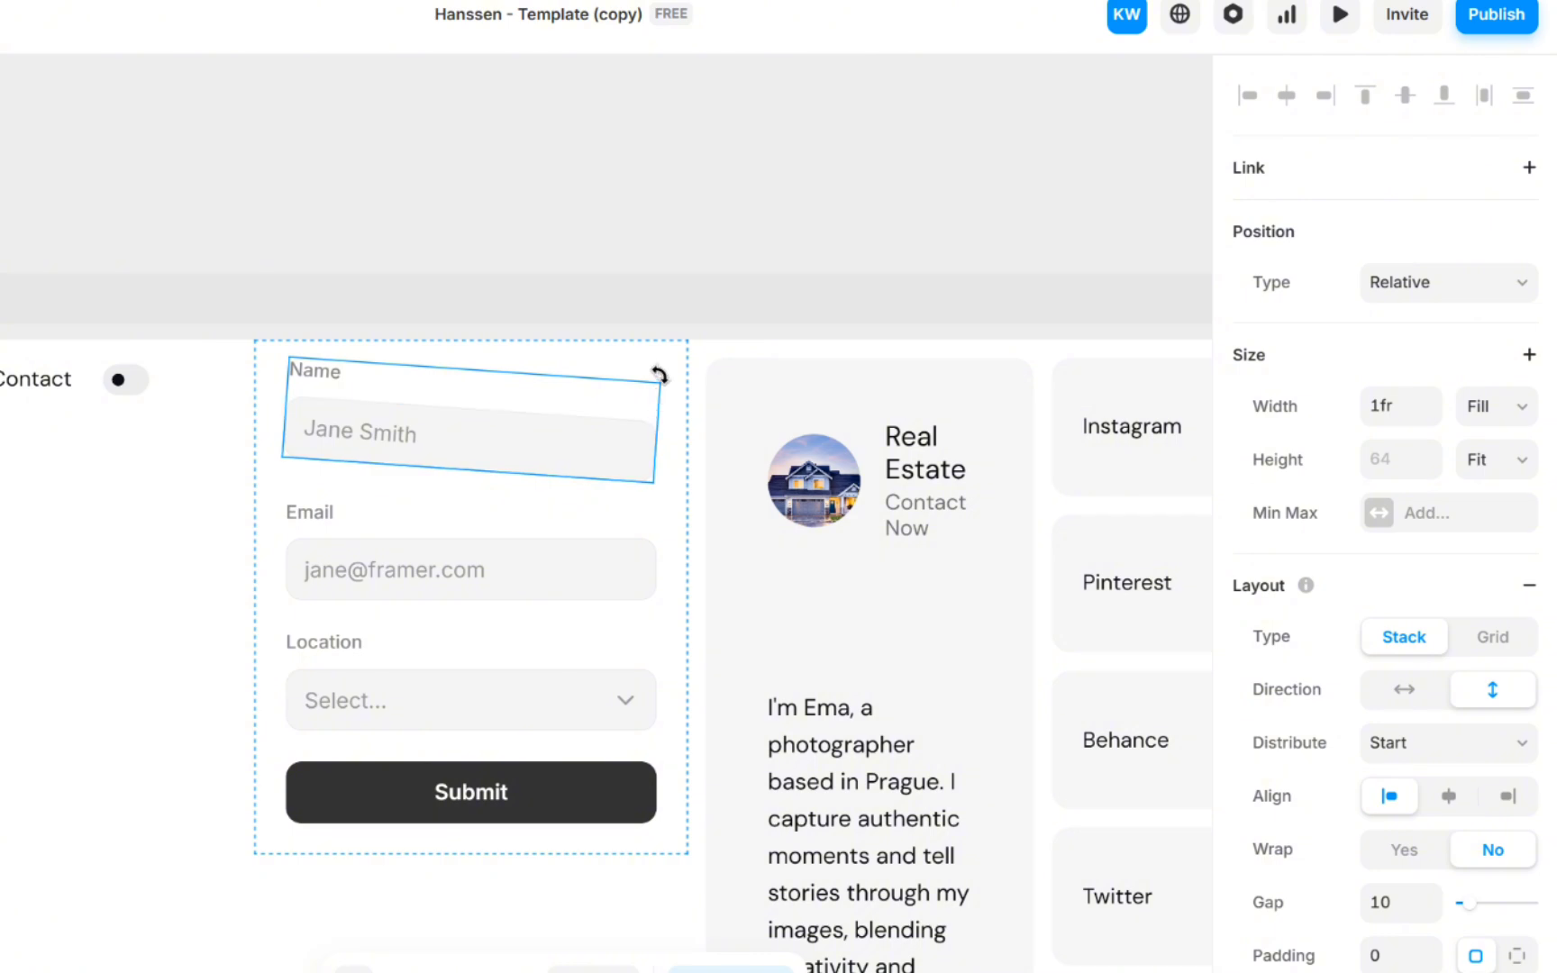
drag(660, 381, 664, 369)
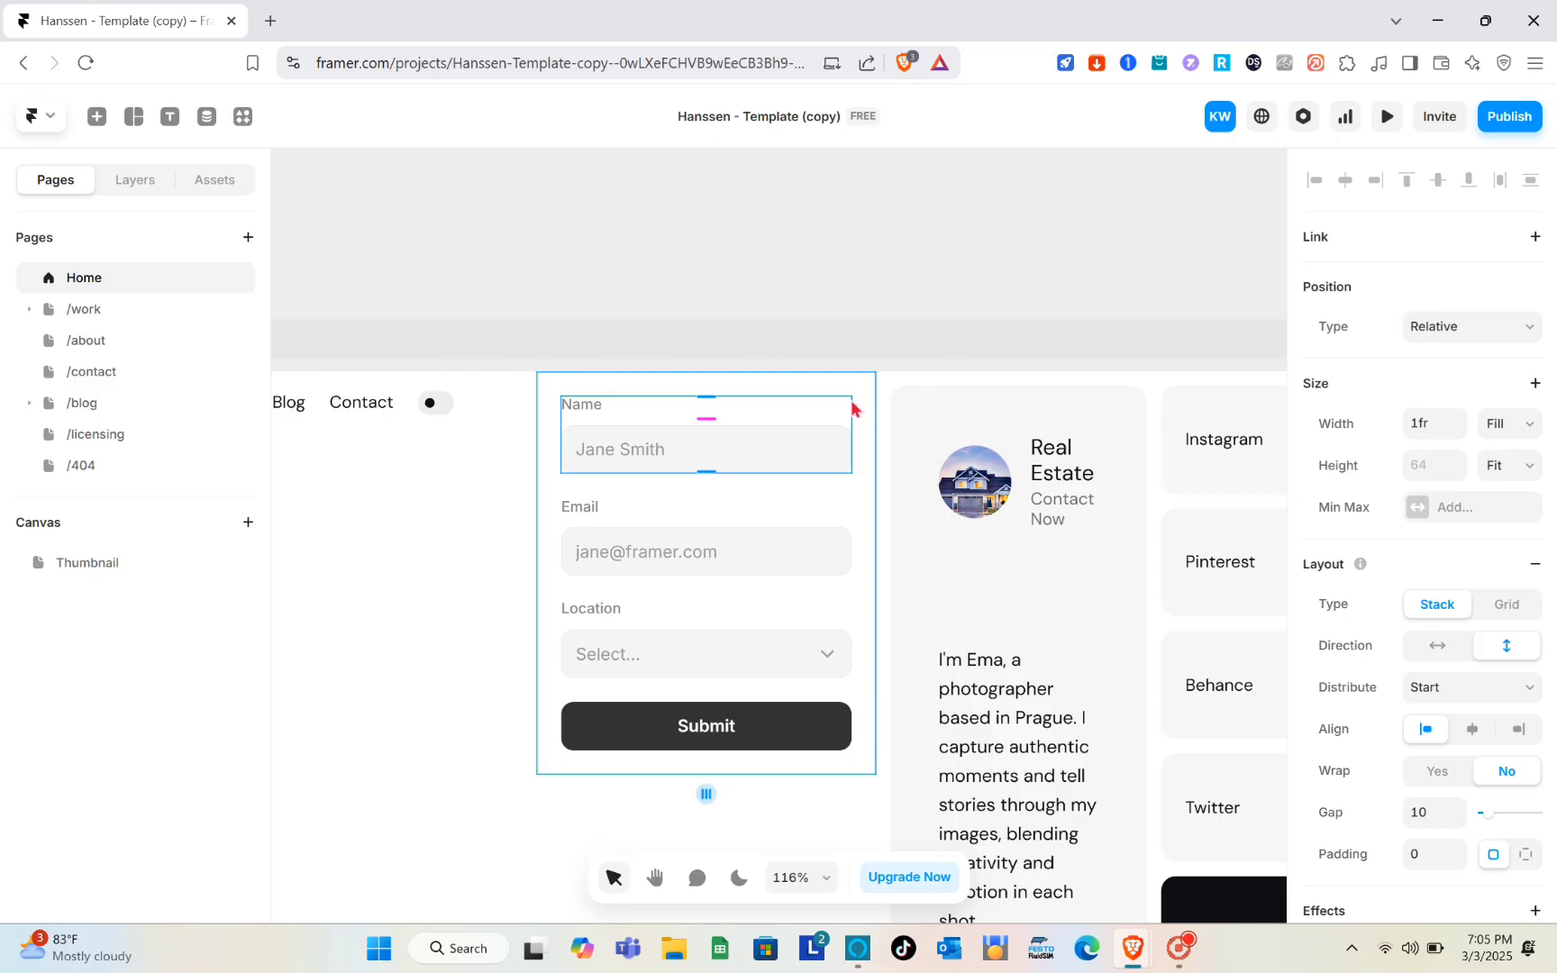
- Select the Name field and add a #FFFFFF fill to it
click(859, 385)
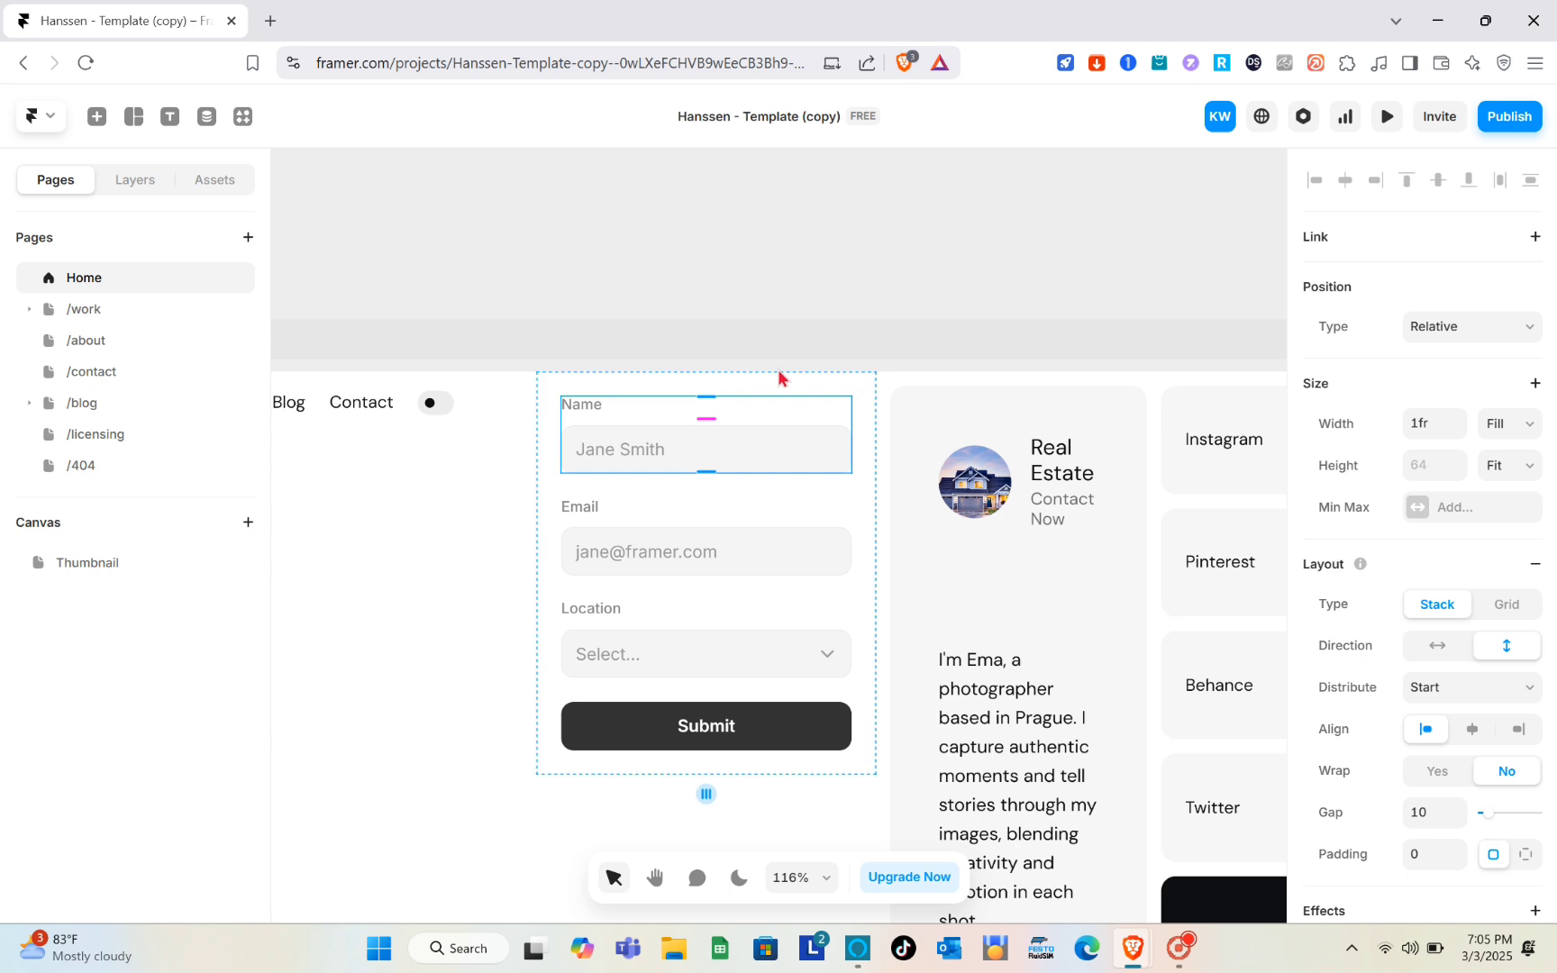
drag(780, 377, 768, 429)
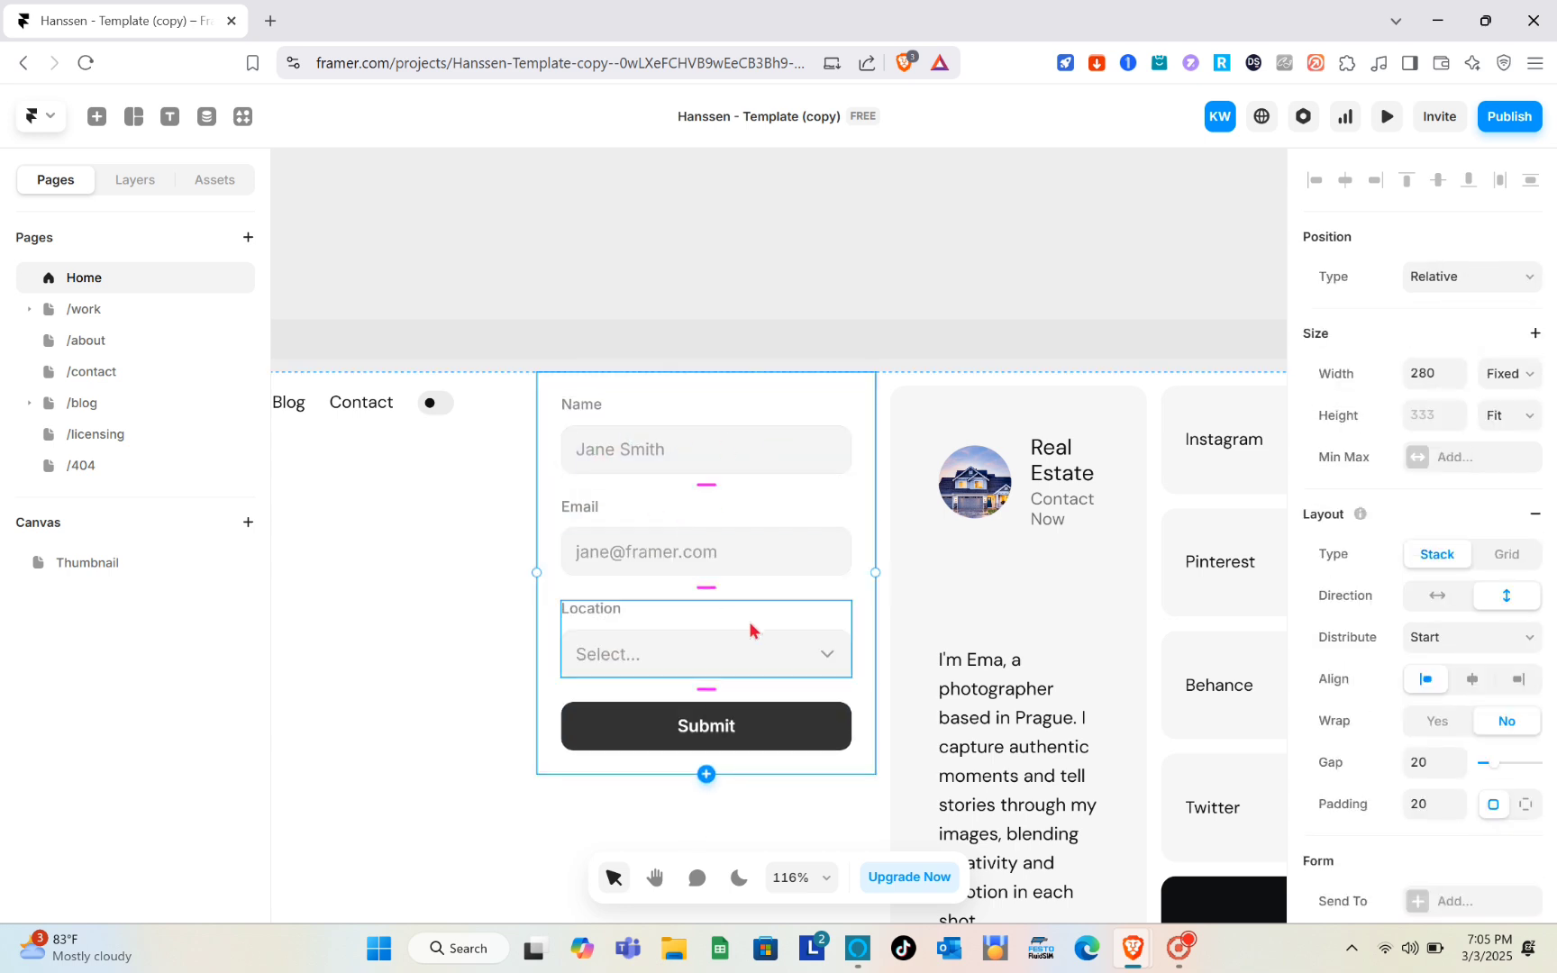
click(646, 412)
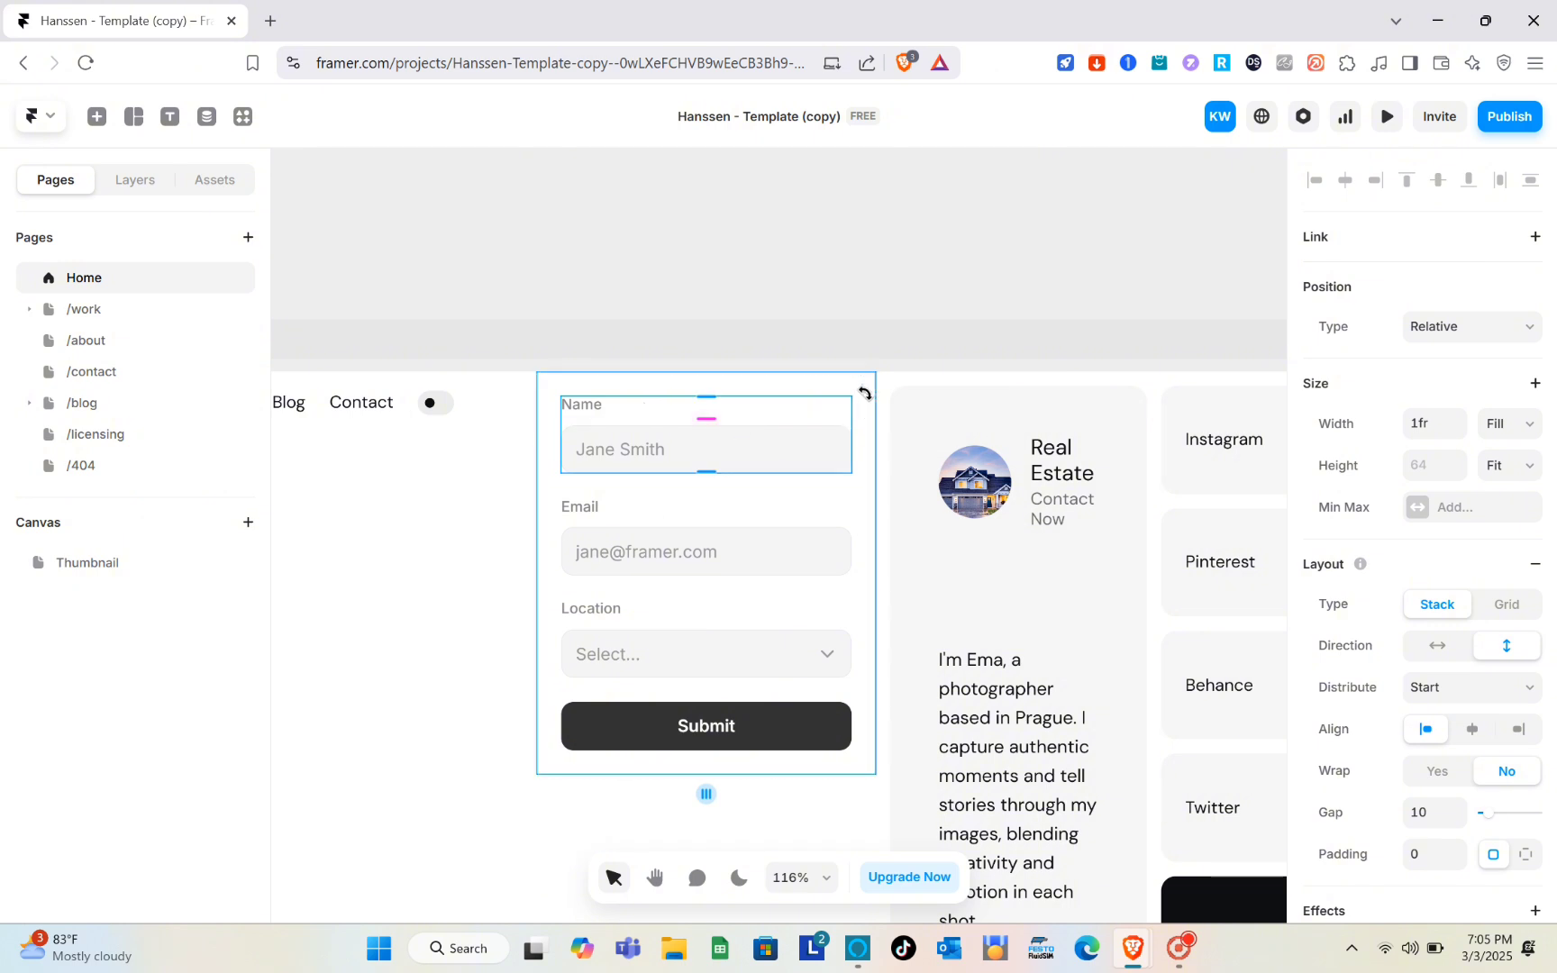
scroll(1422, 642, down, 3)
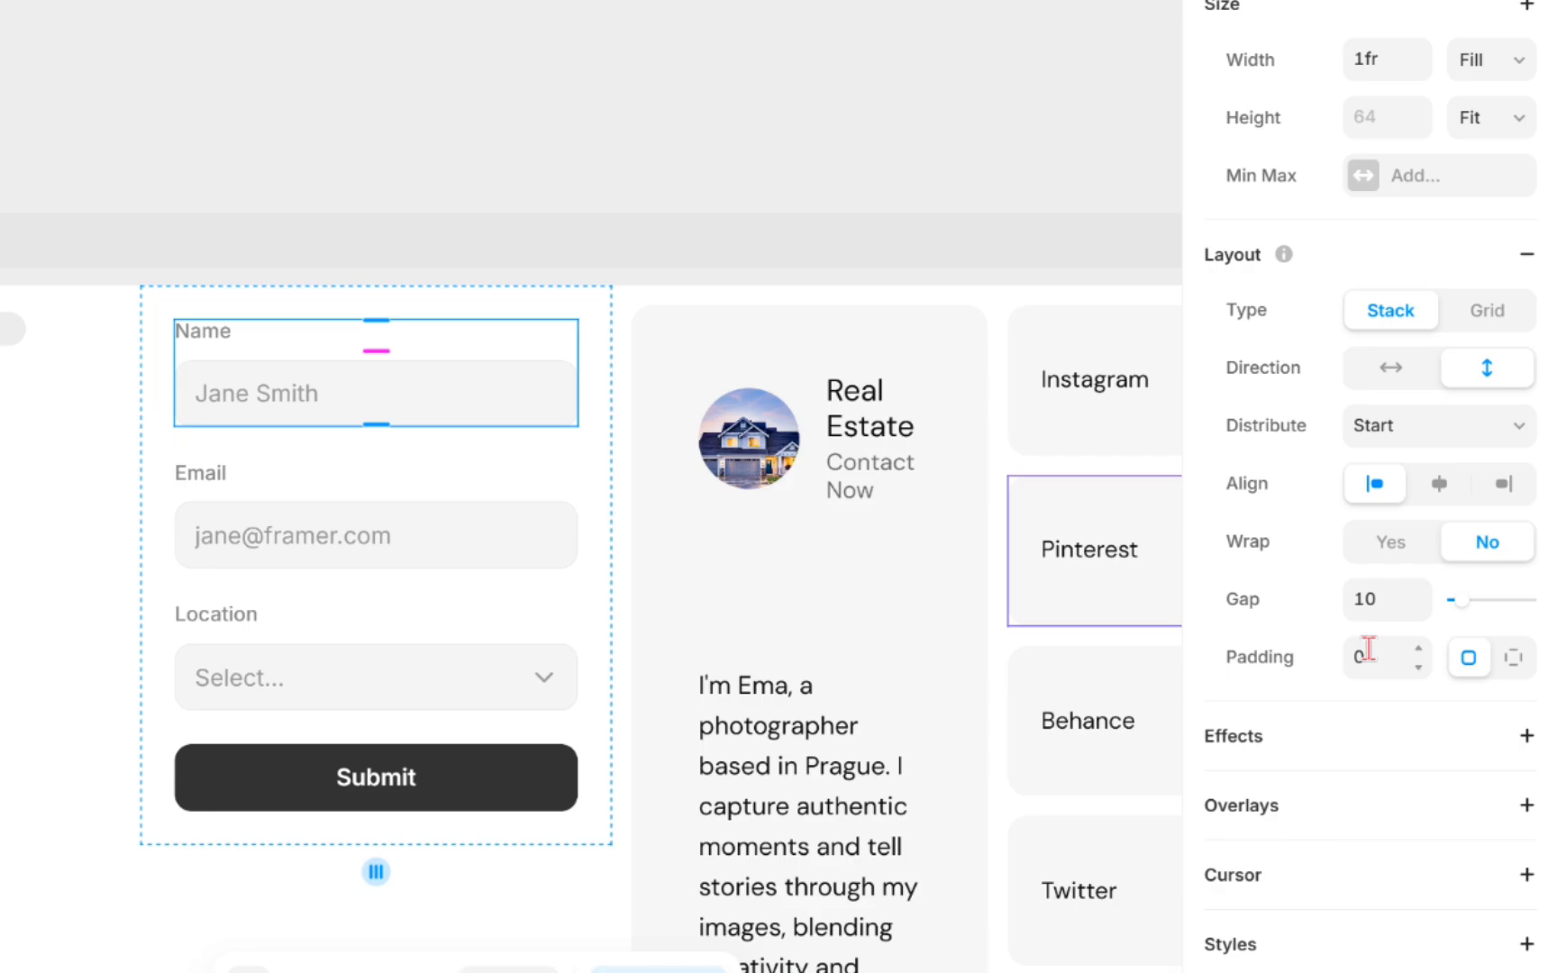
scroll(1368, 648, down, 5)
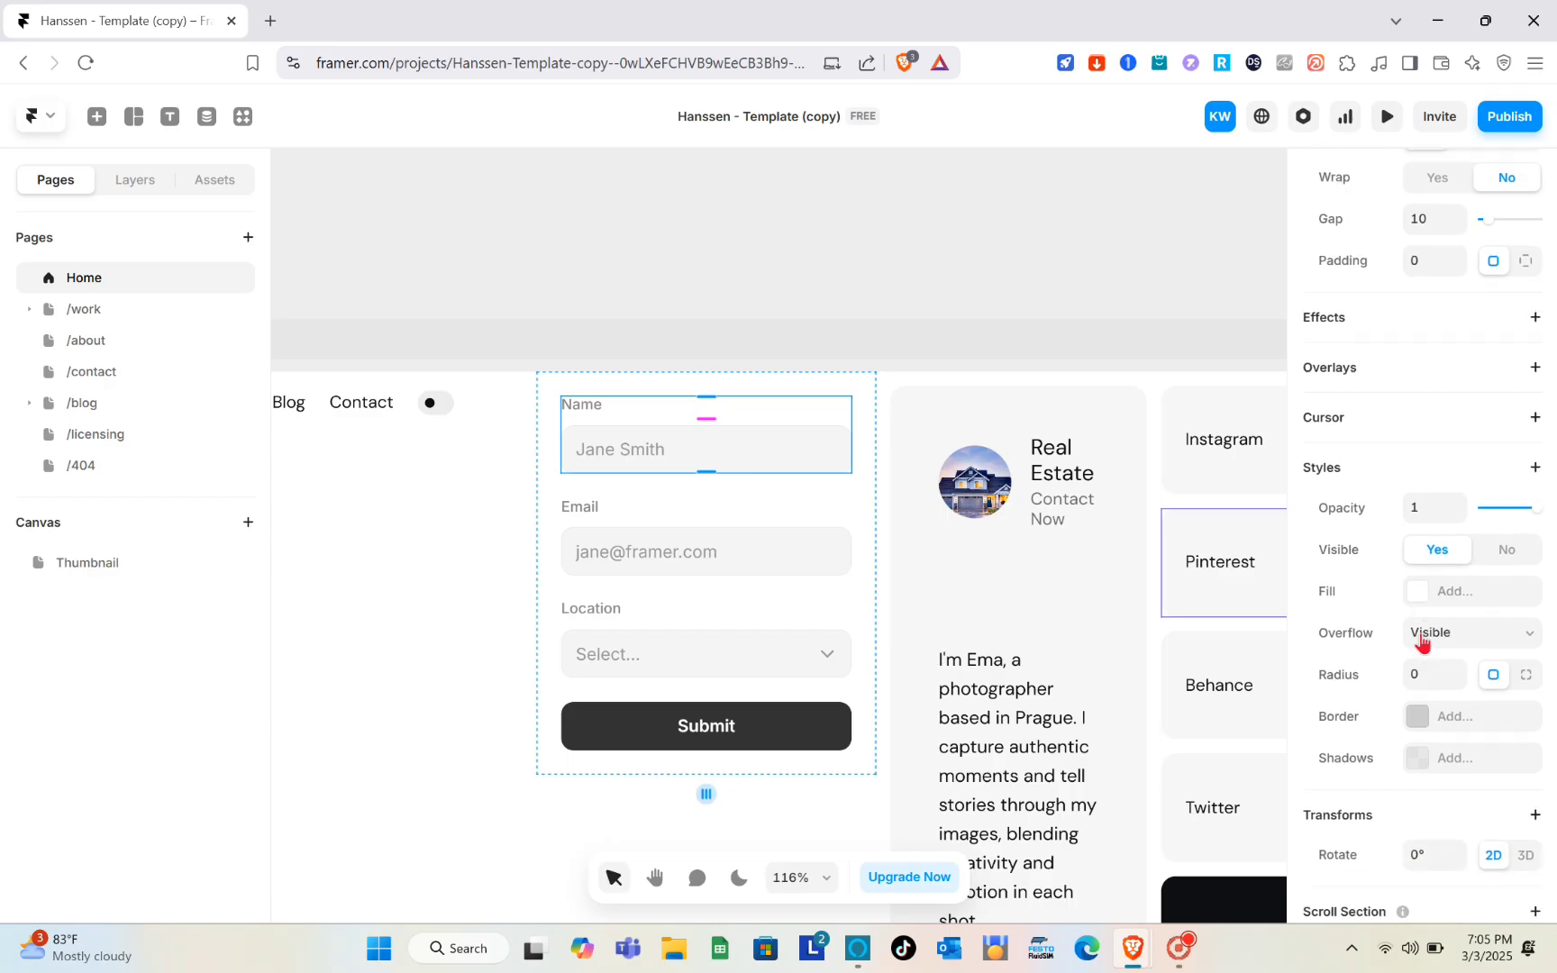
scroll(1423, 642, down, 2)
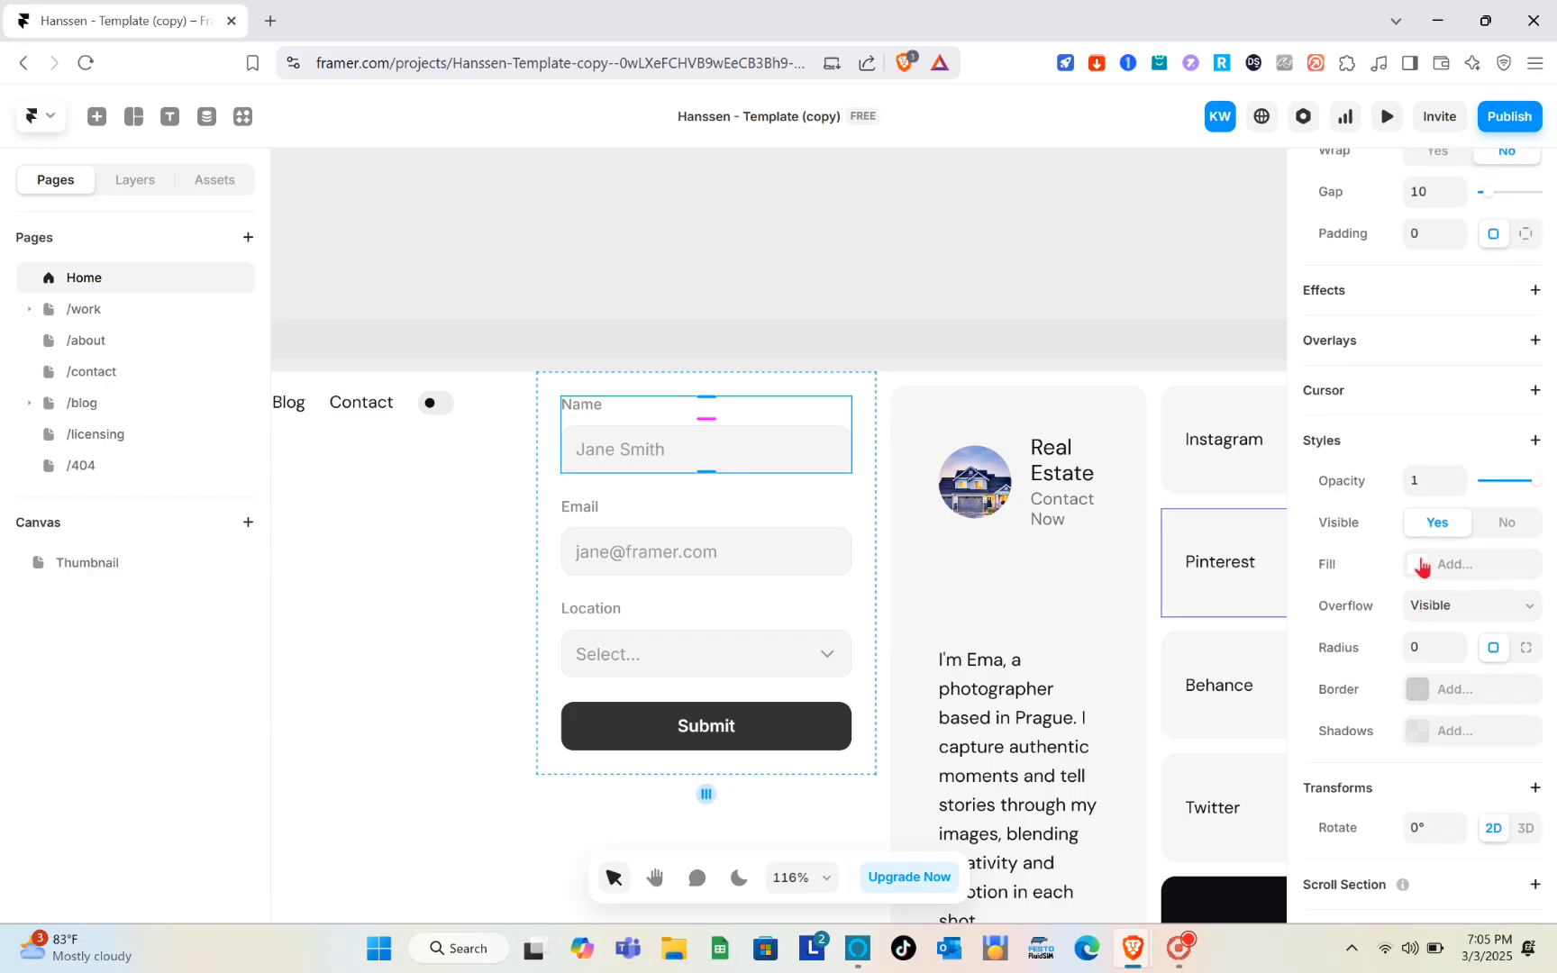
click(1422, 566)
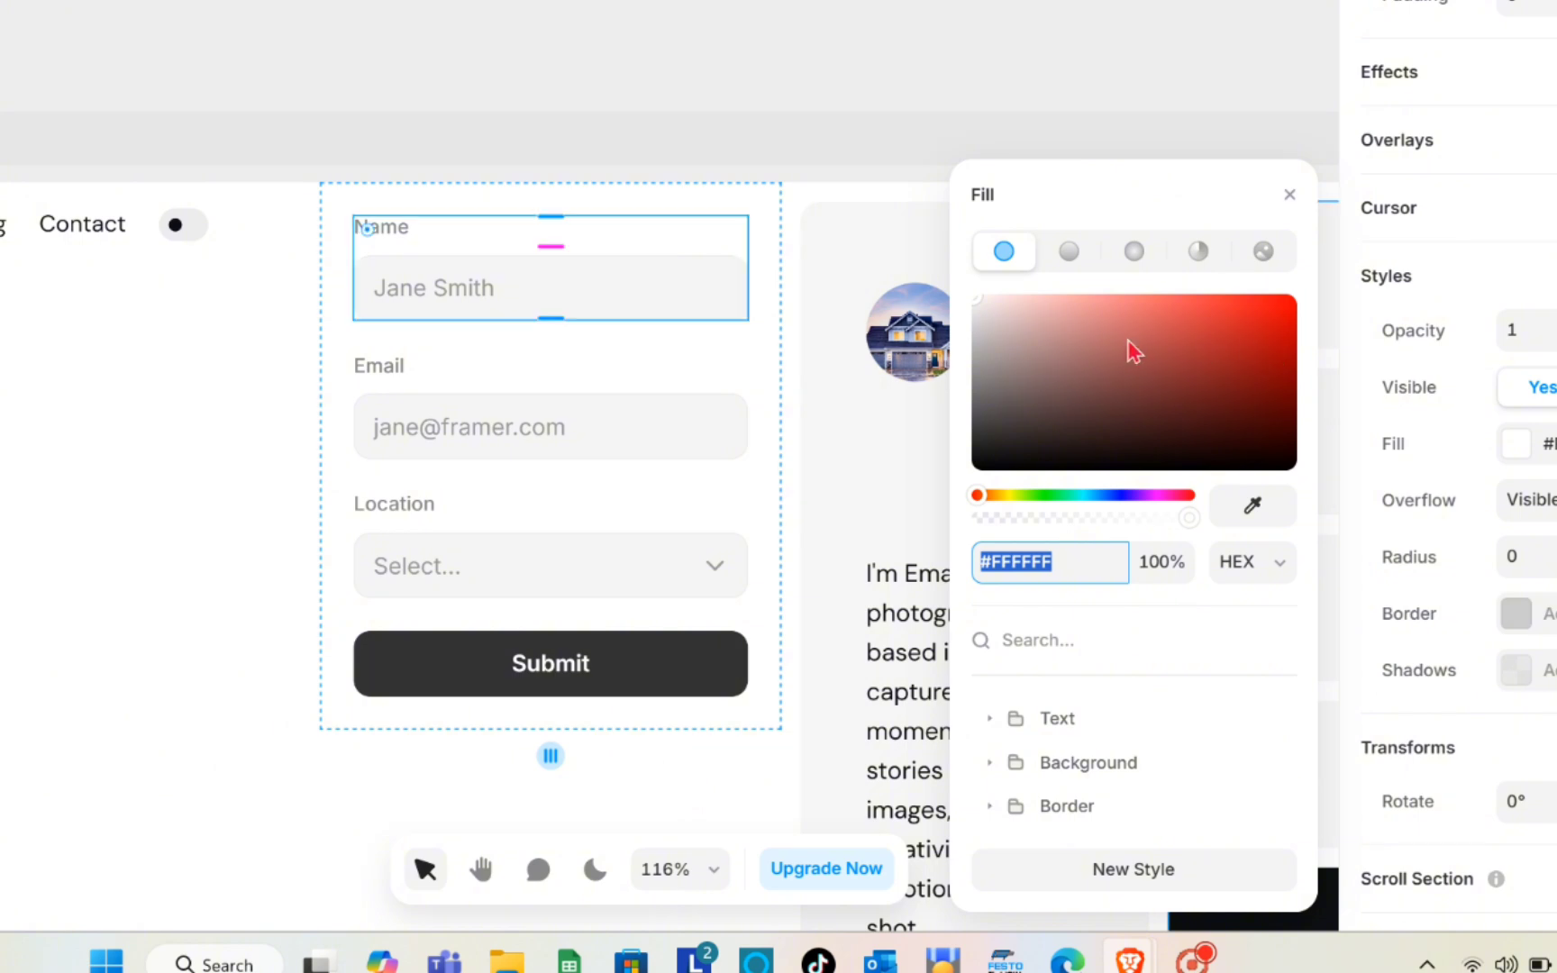
click(1132, 486)
drag(1168, 373, 905, 264)
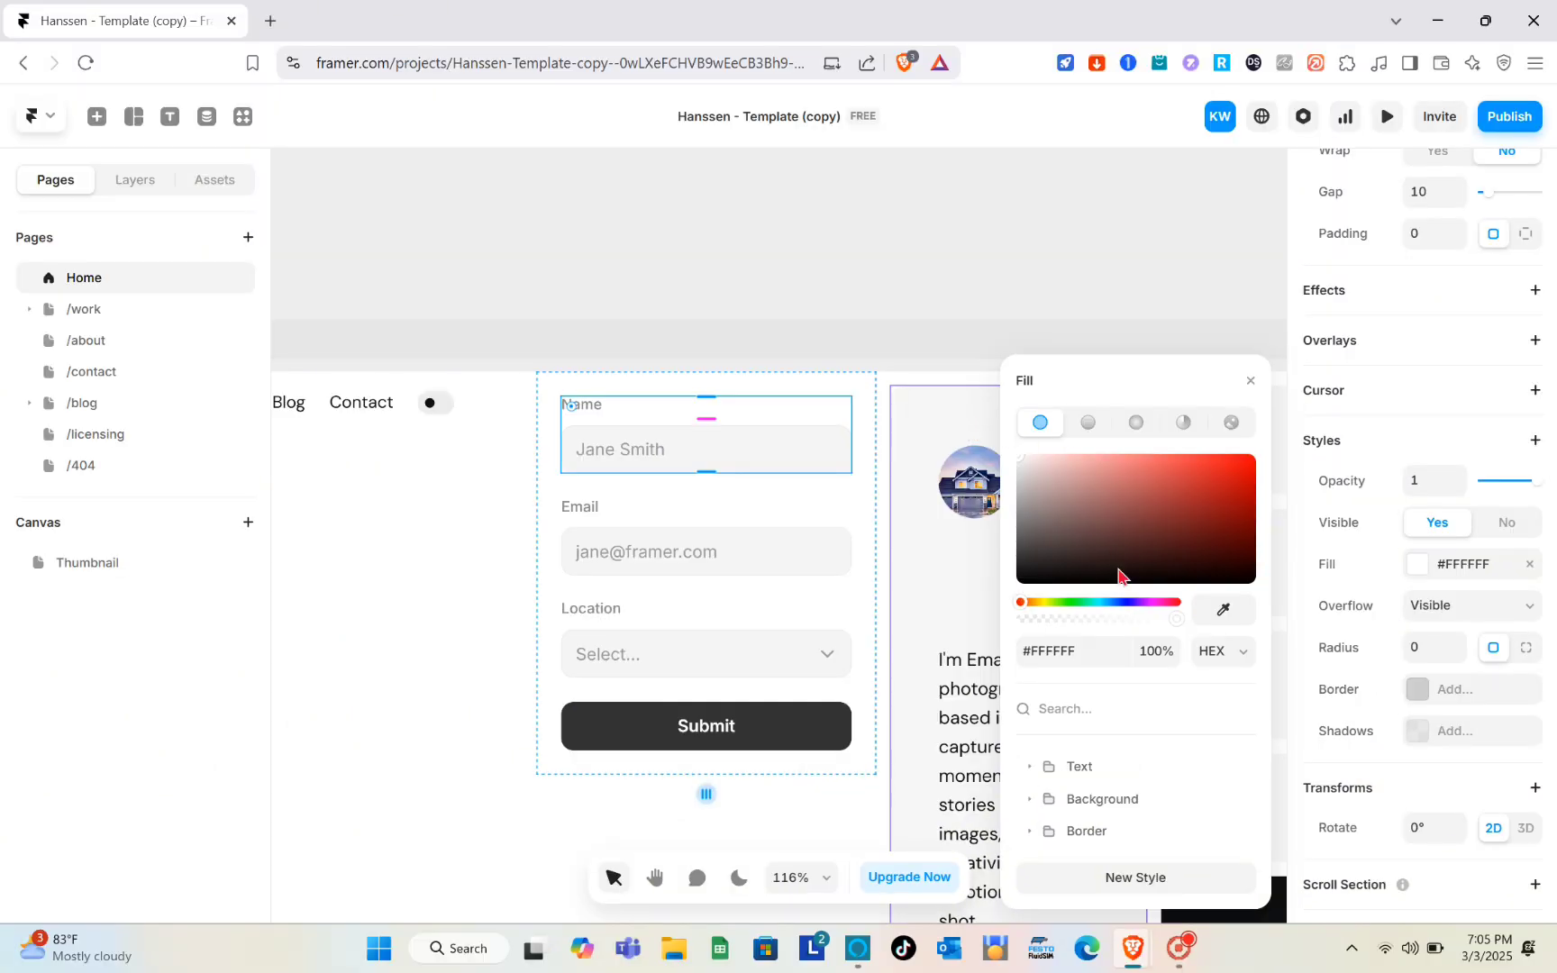
click(913, 322)
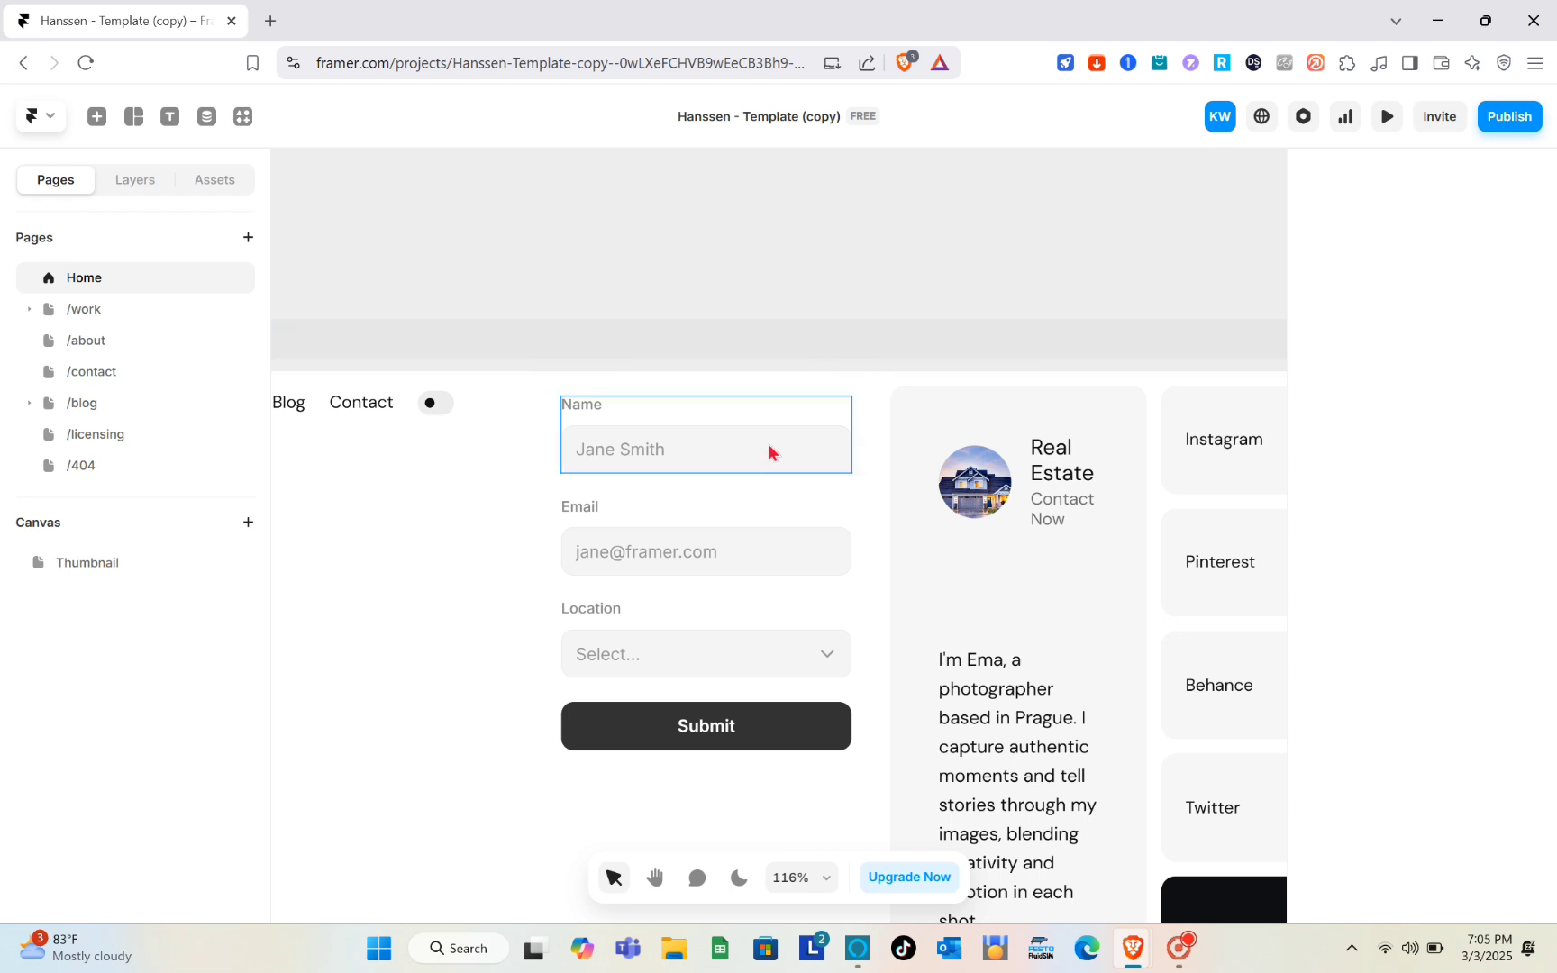
- Select the form and set its submissions to be sent to Email
click(757, 501)
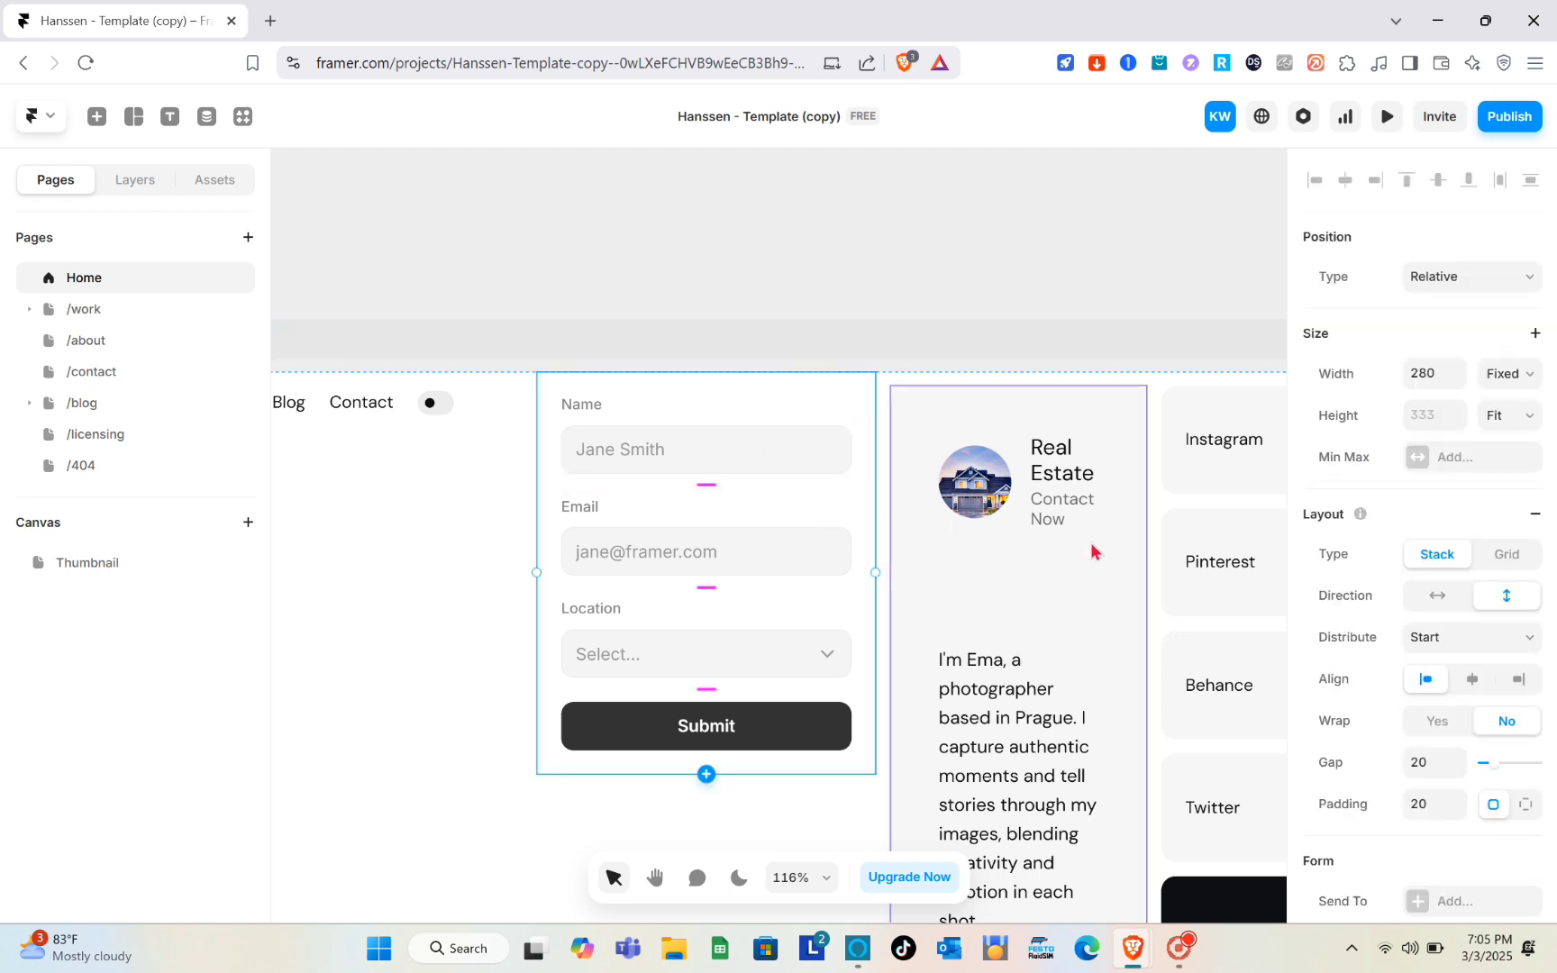
scroll(1394, 645, down, 5)
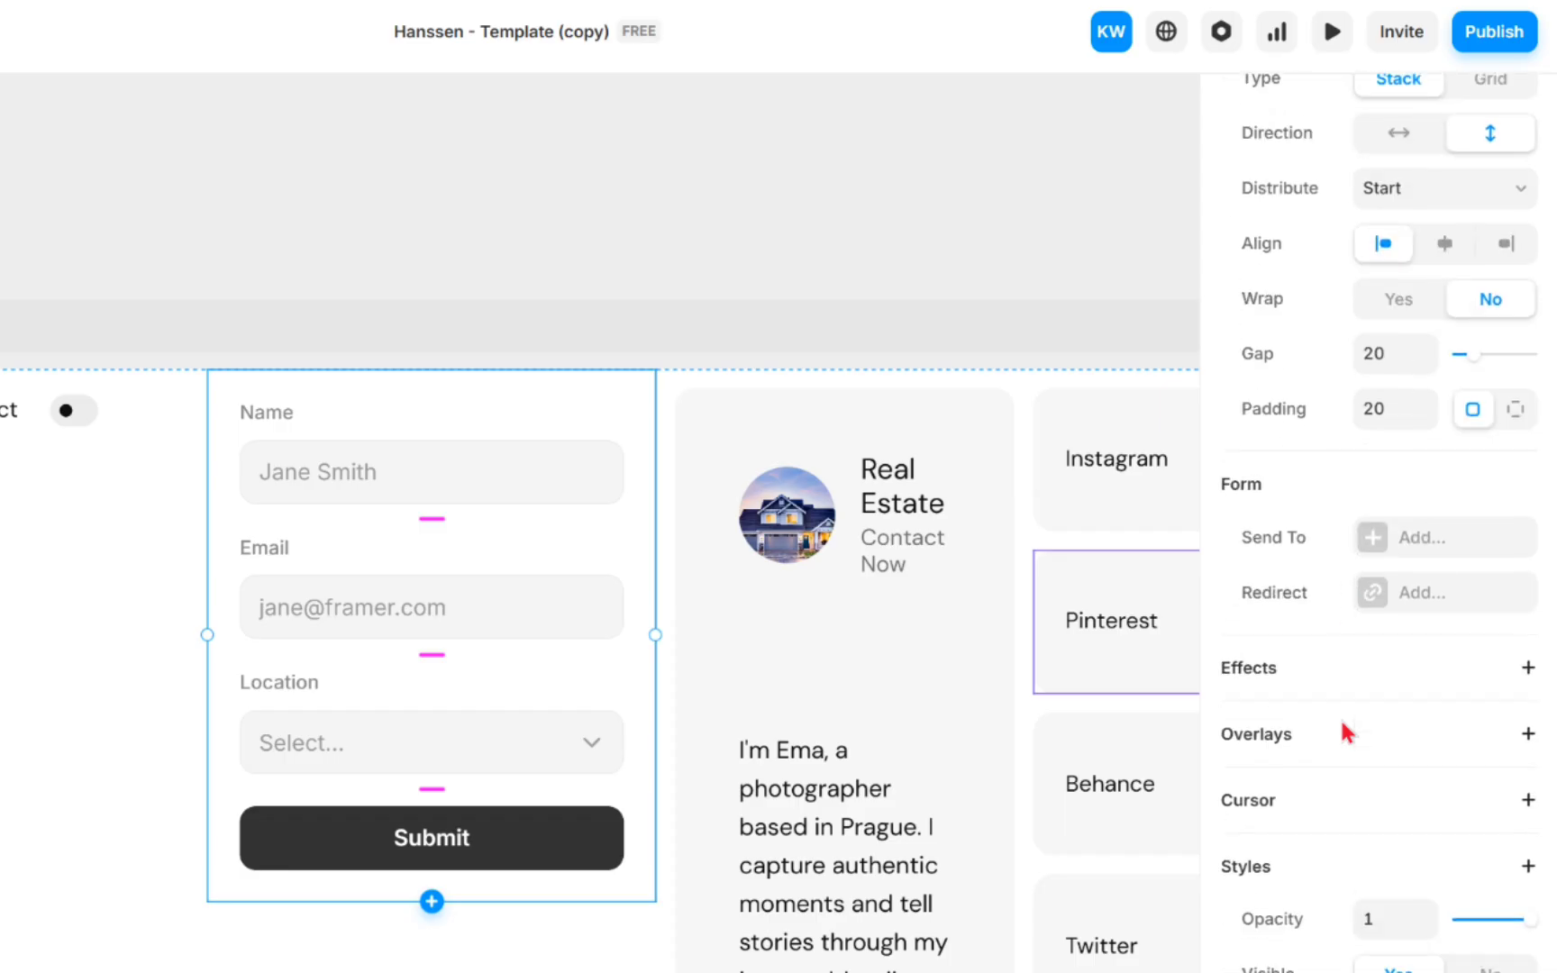
scroll(1343, 732, up, 3)
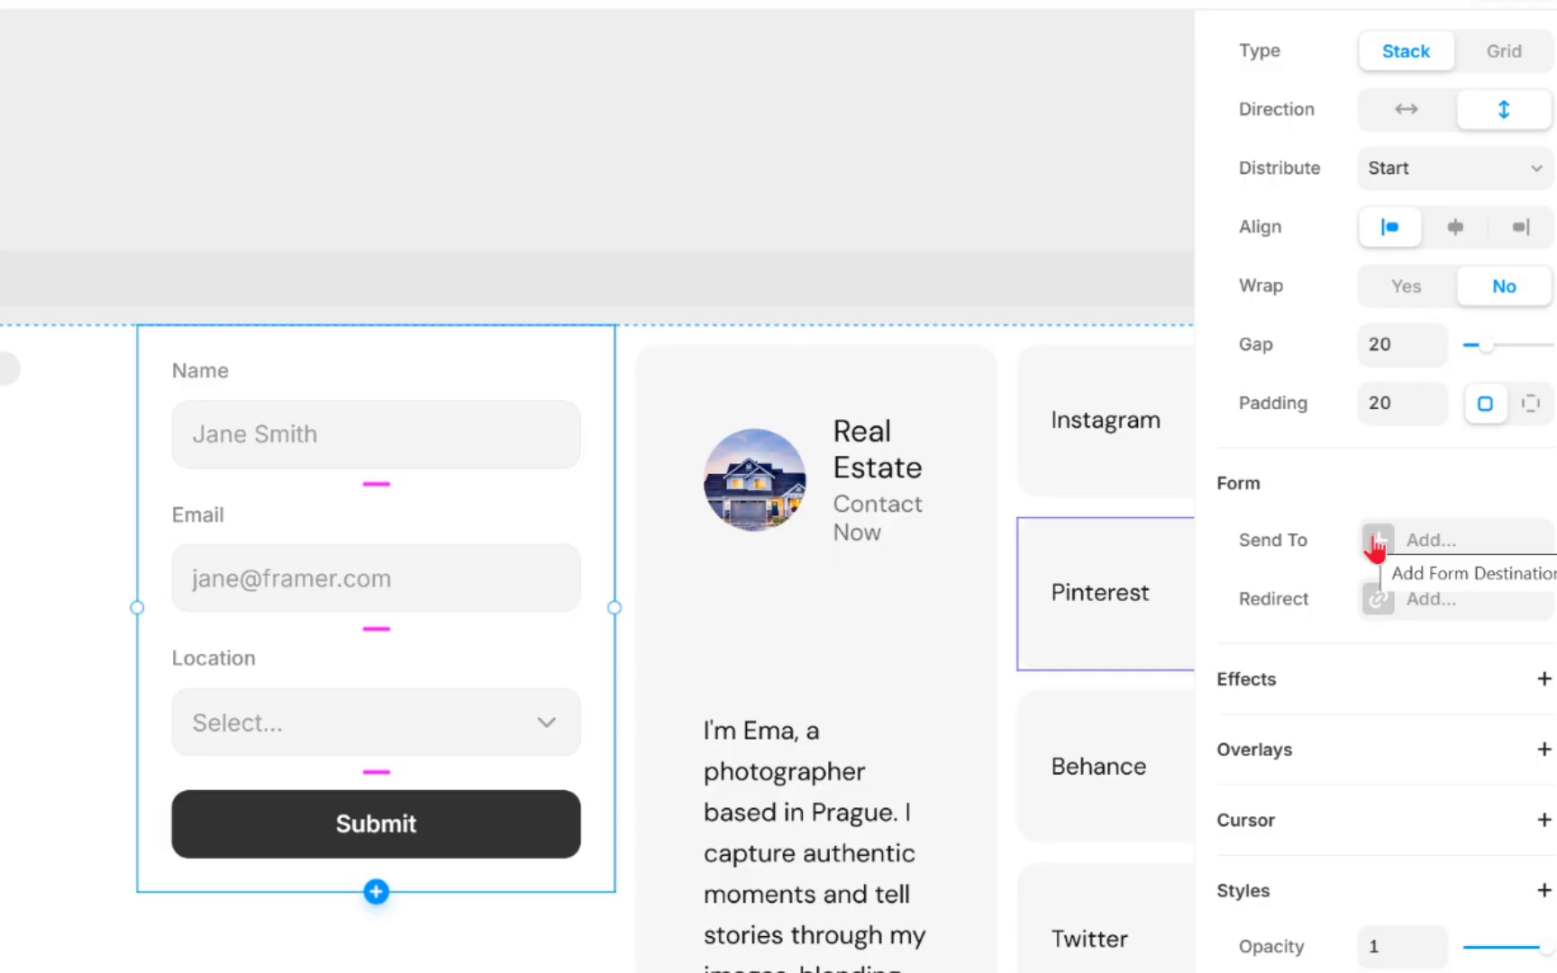
click(1376, 540)
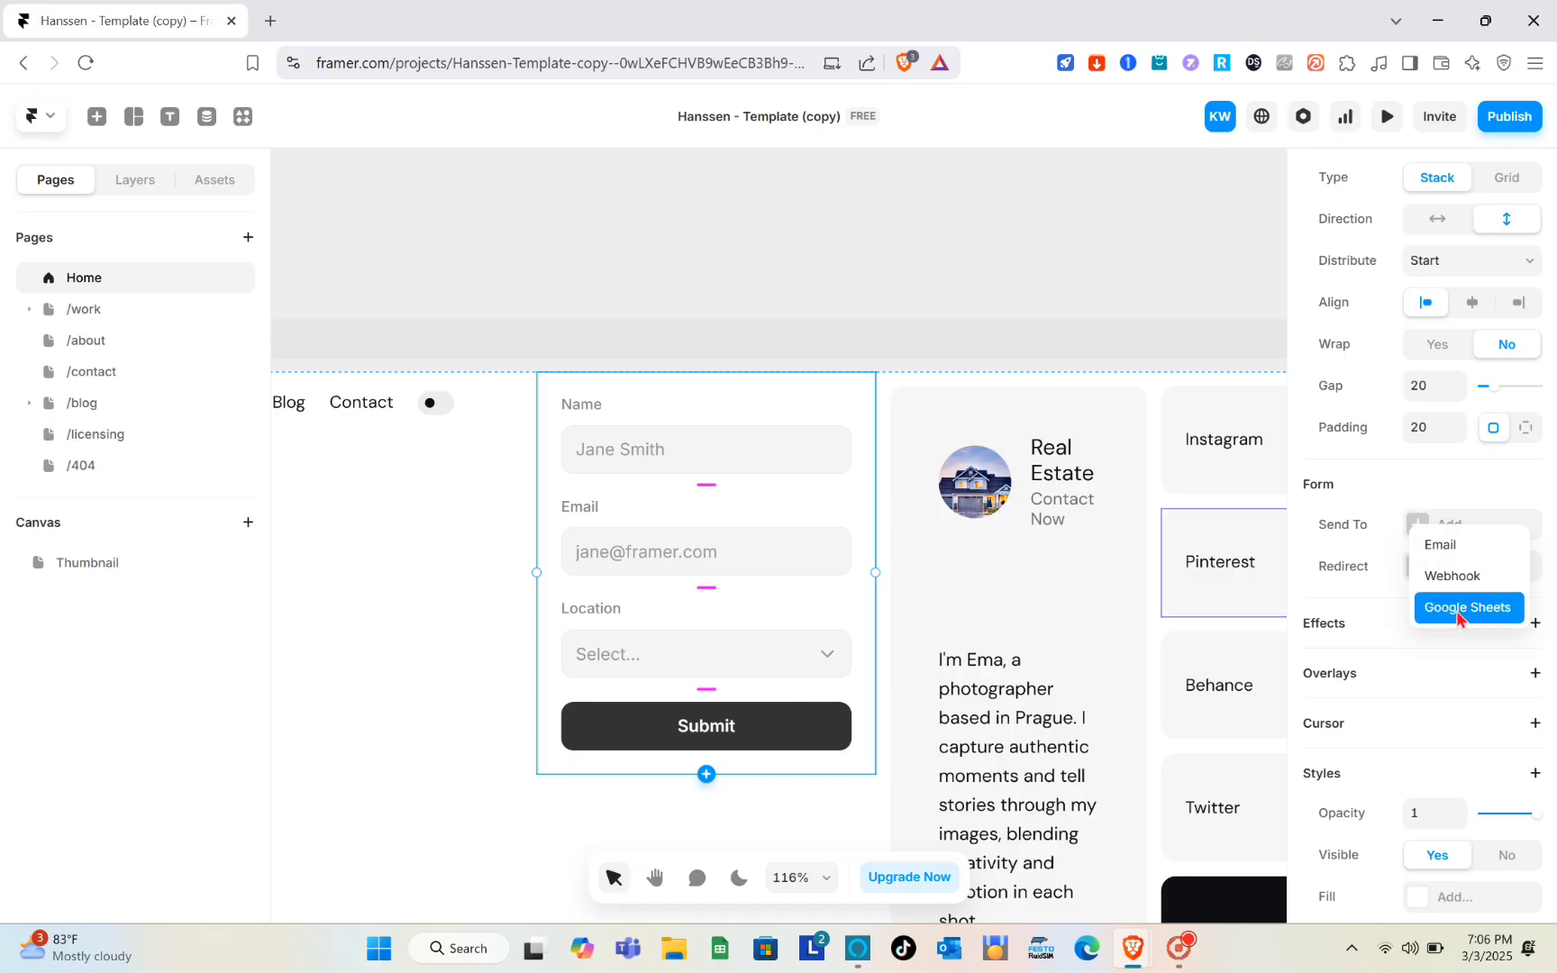
click(1448, 546)
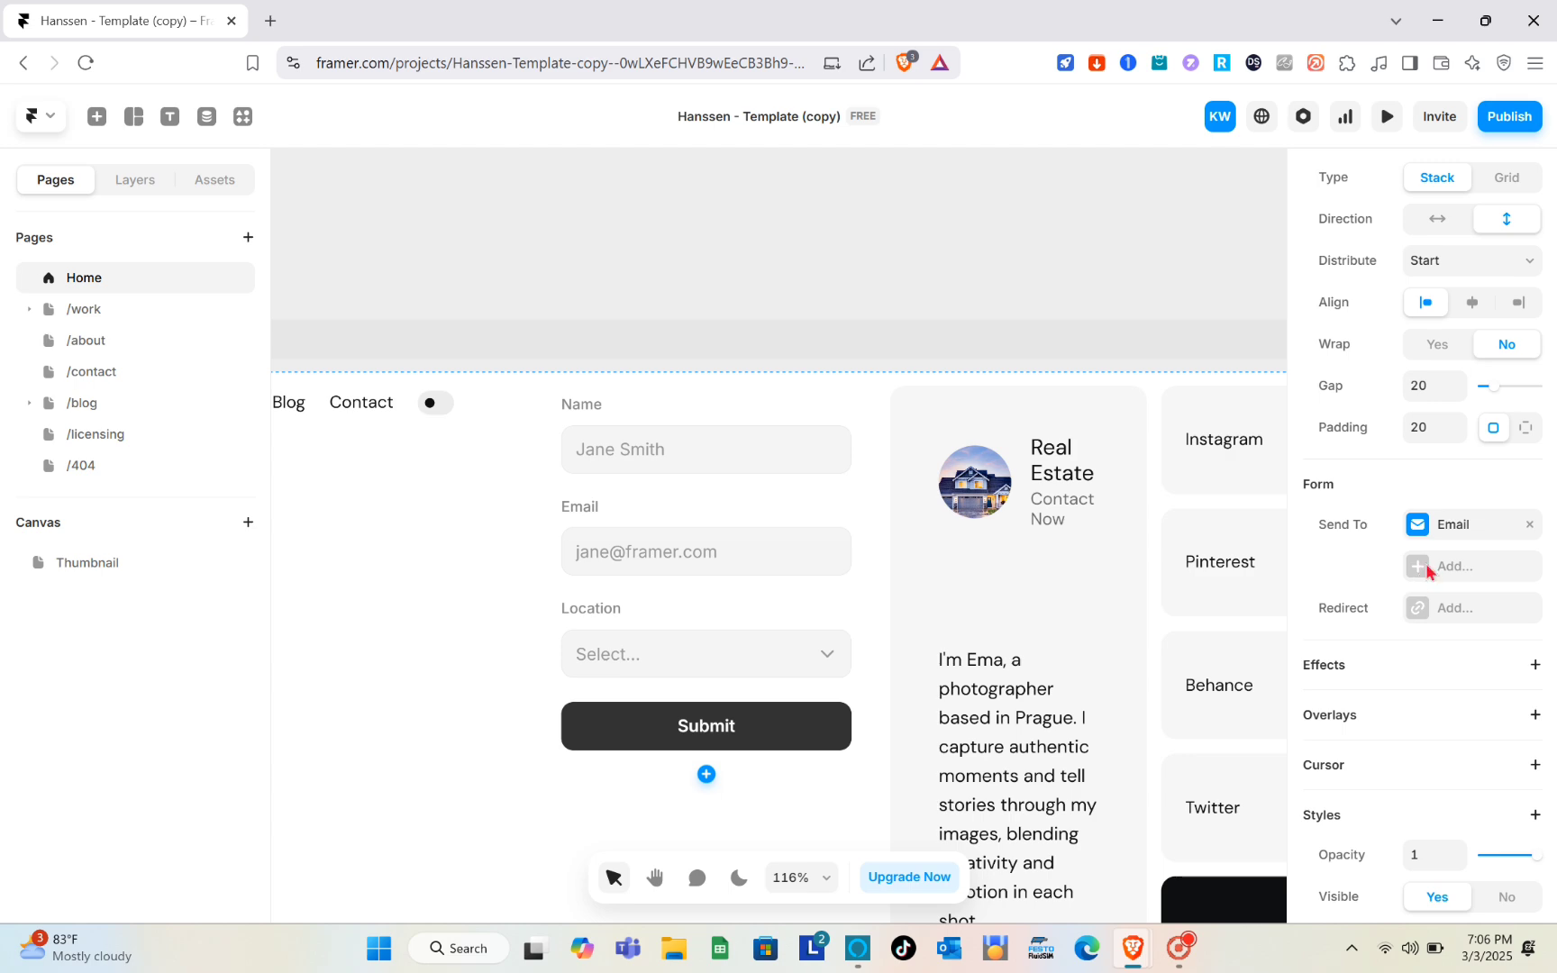
click(1429, 567)
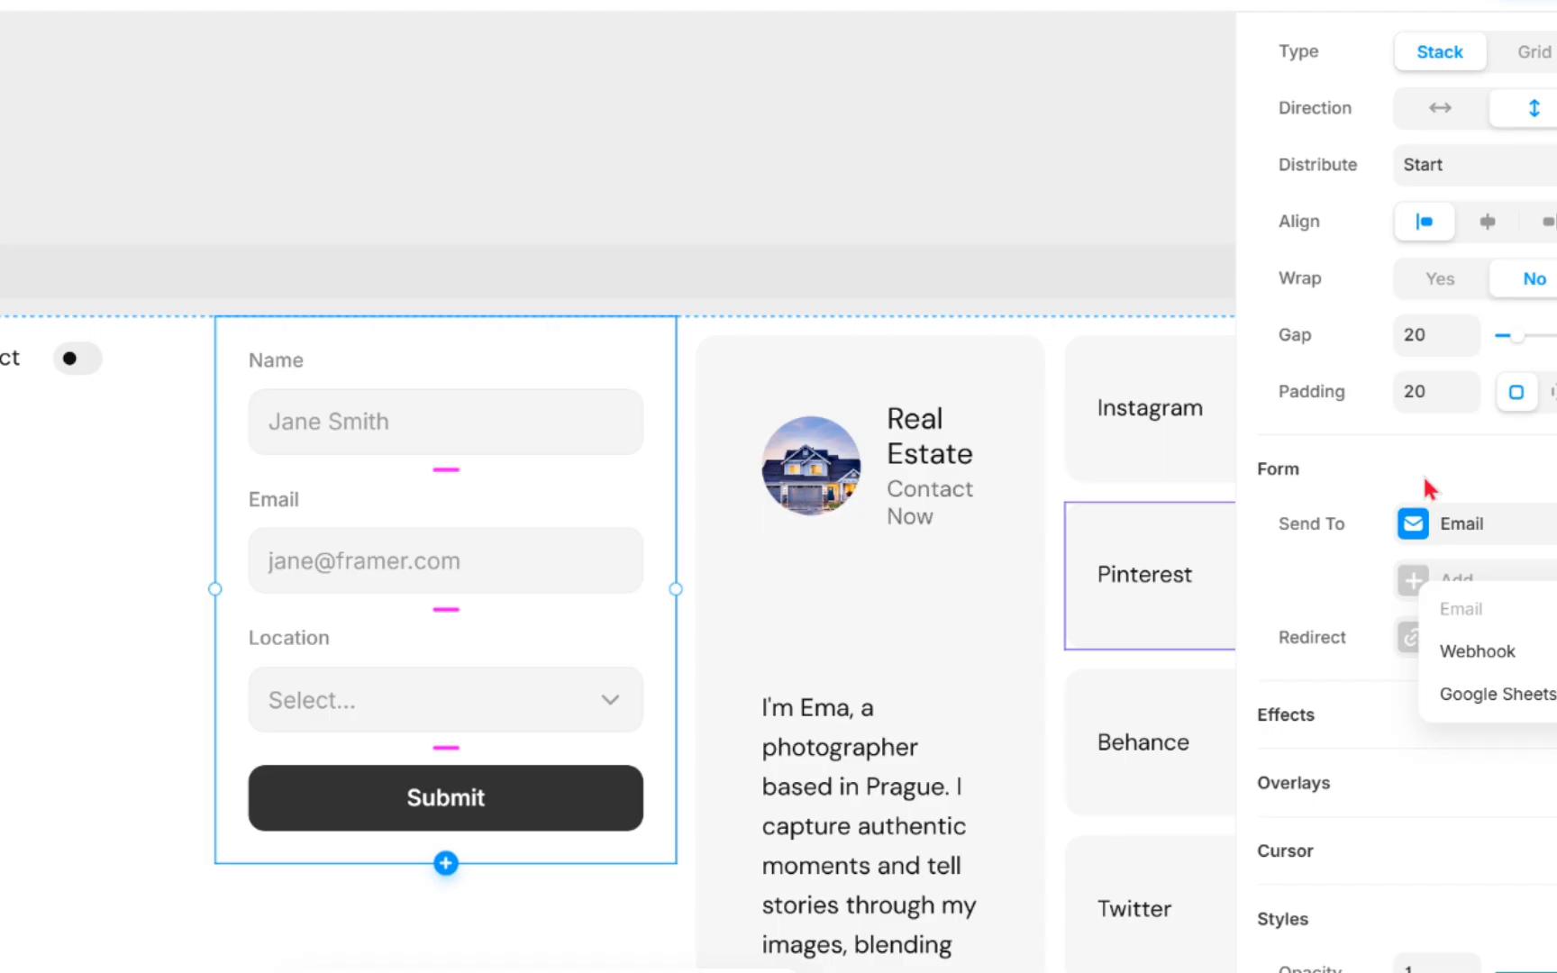
click(1427, 494)
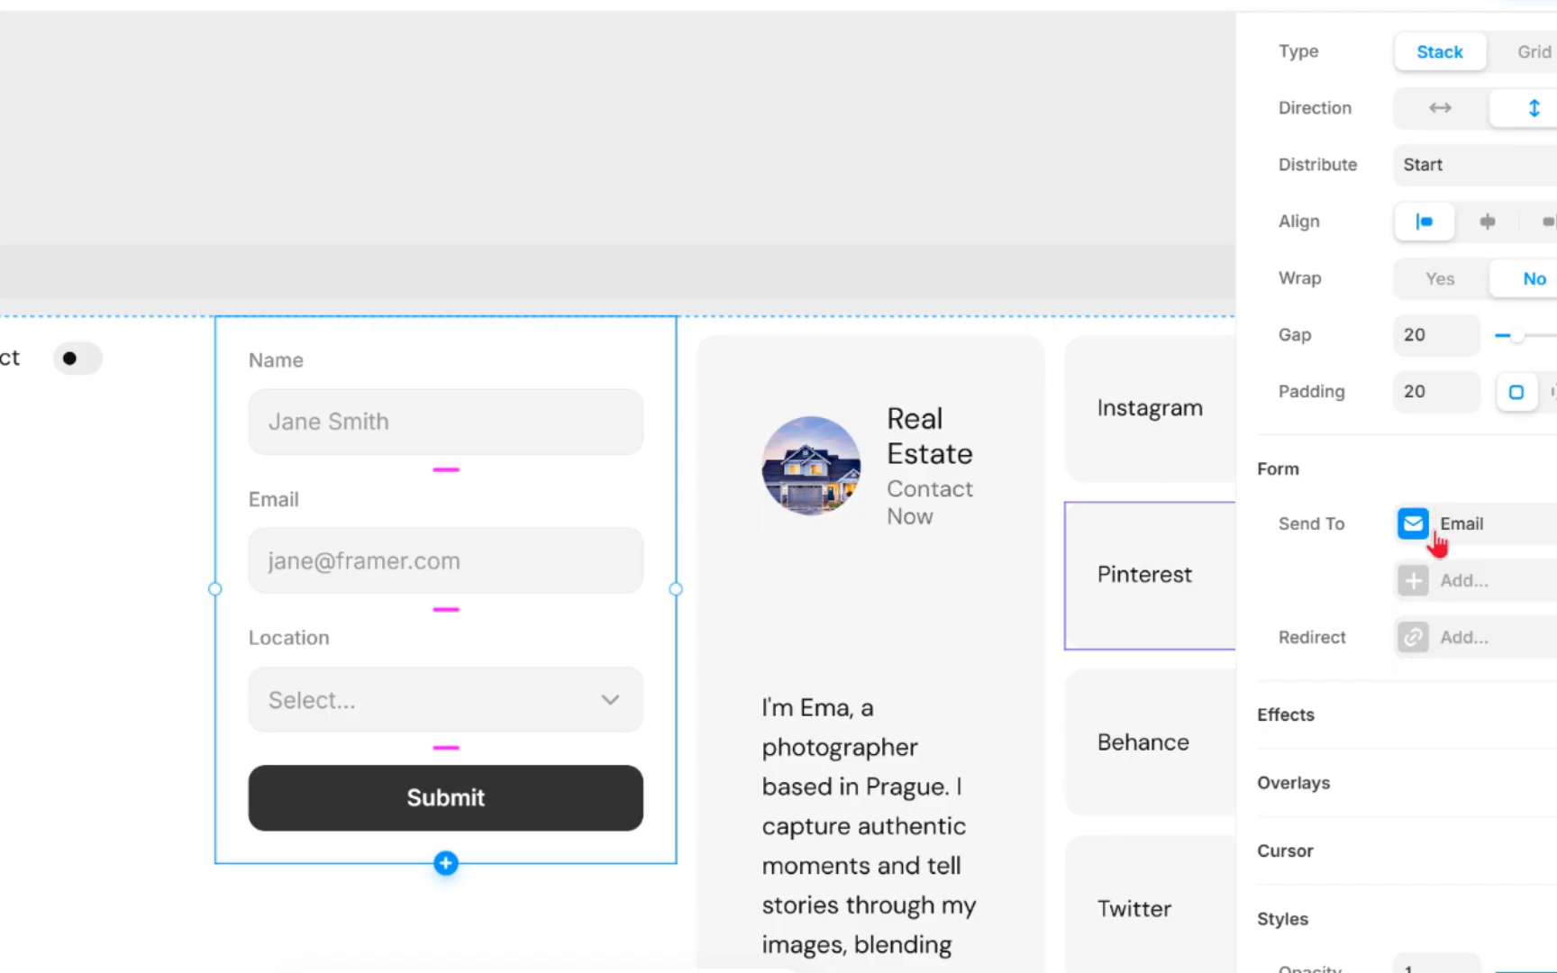
- Add a success redirect to the form that links to the /work page
click(1415, 638)
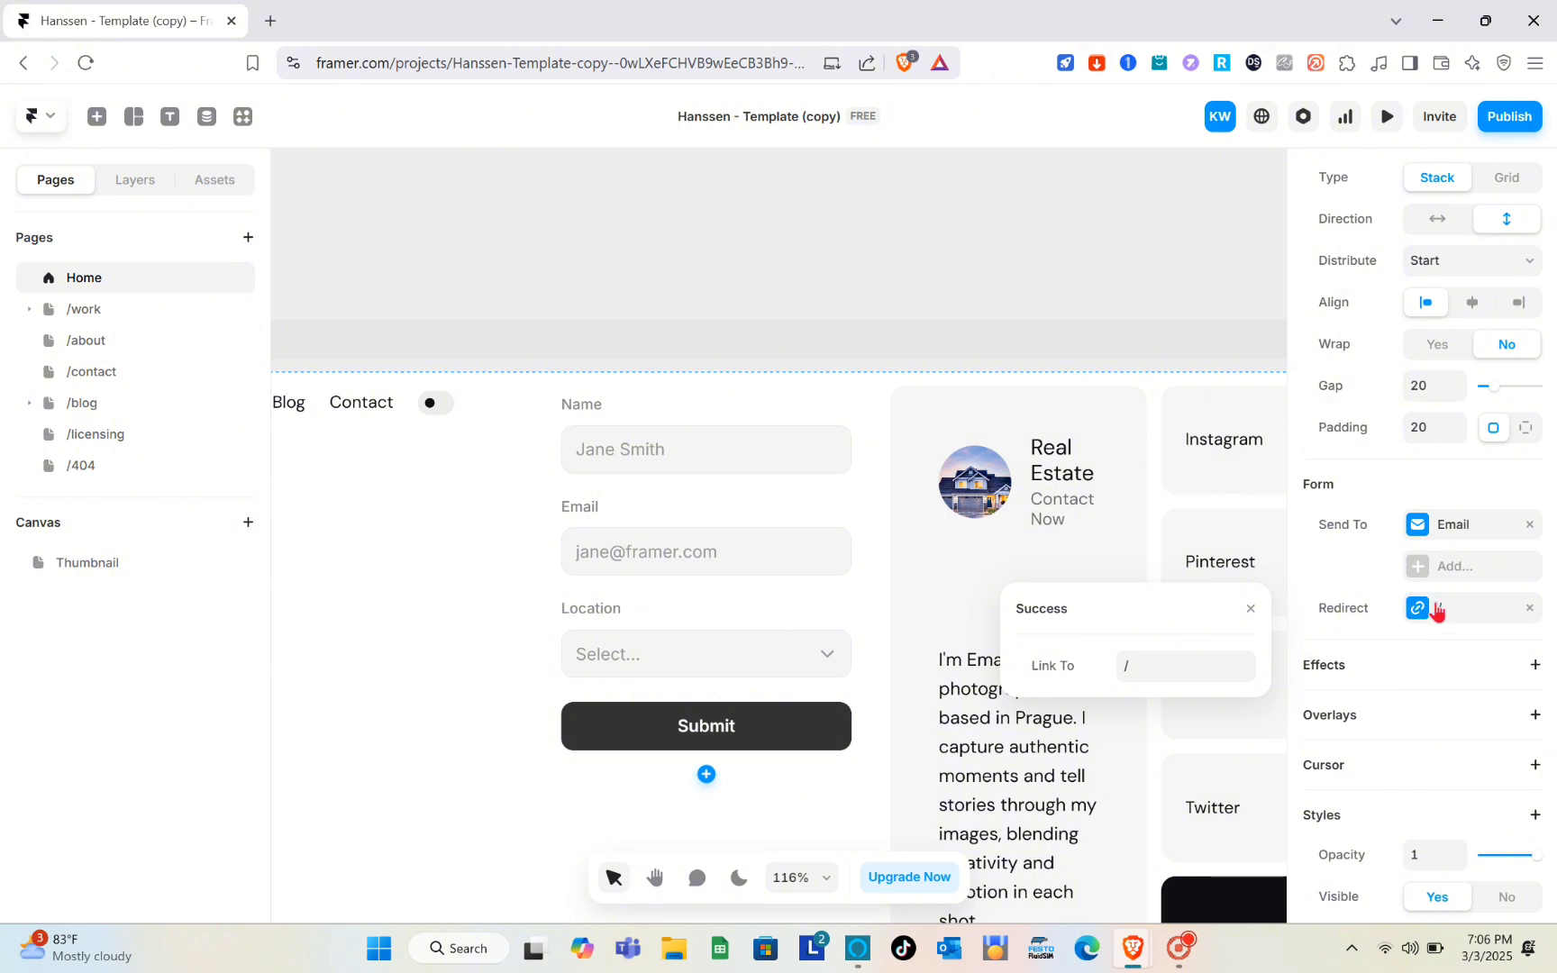
click(1175, 666)
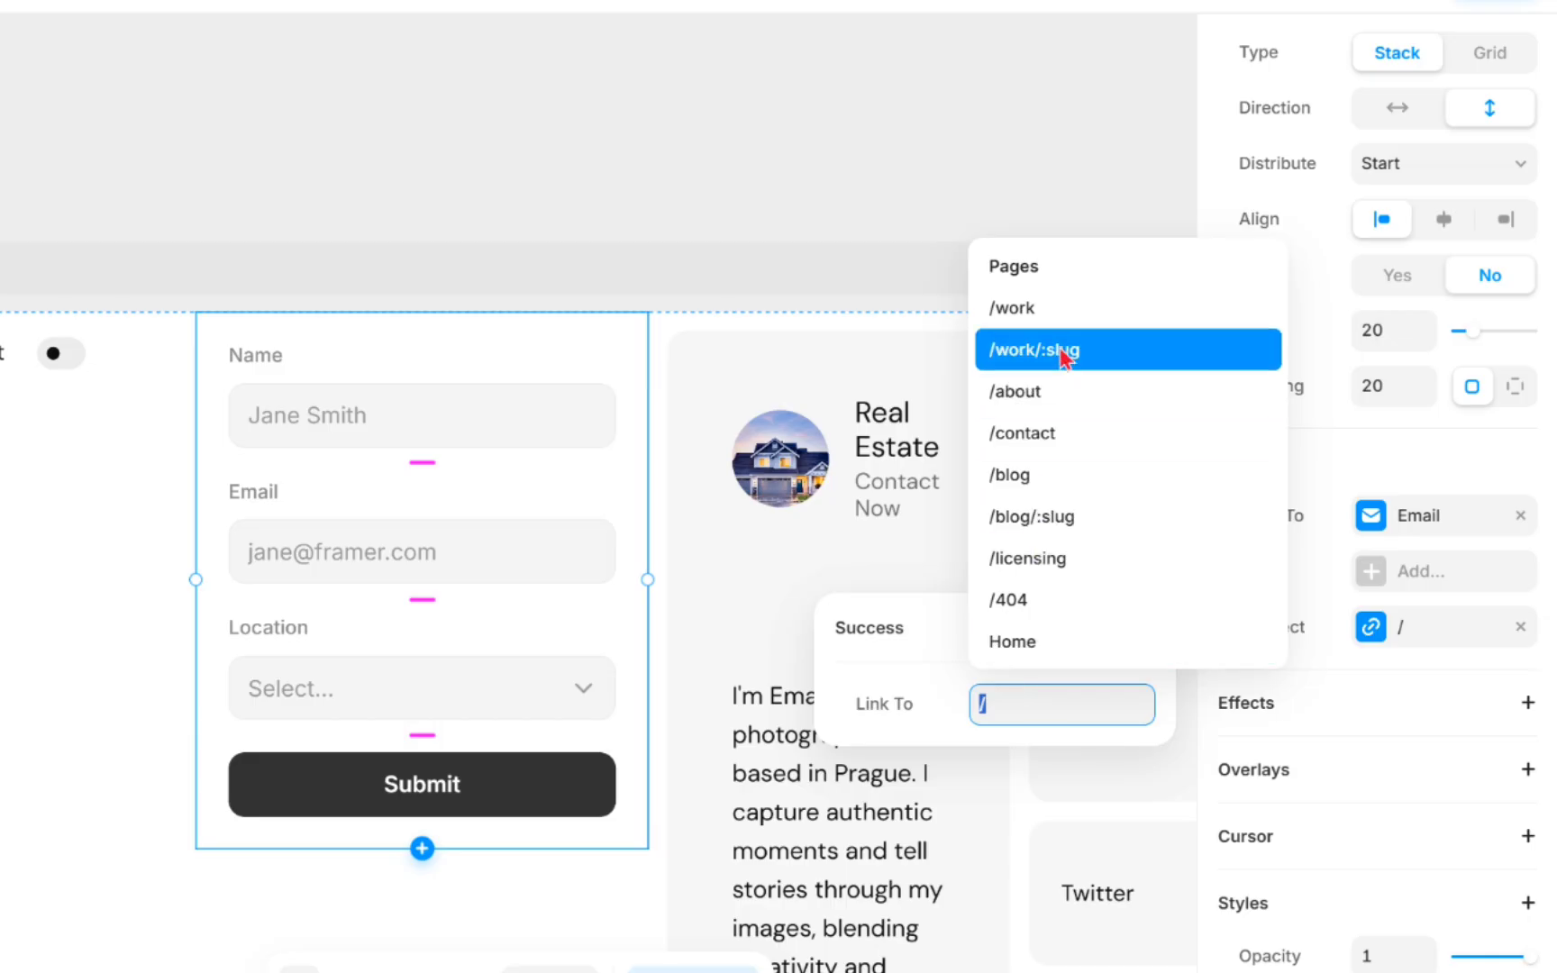
click(1038, 311)
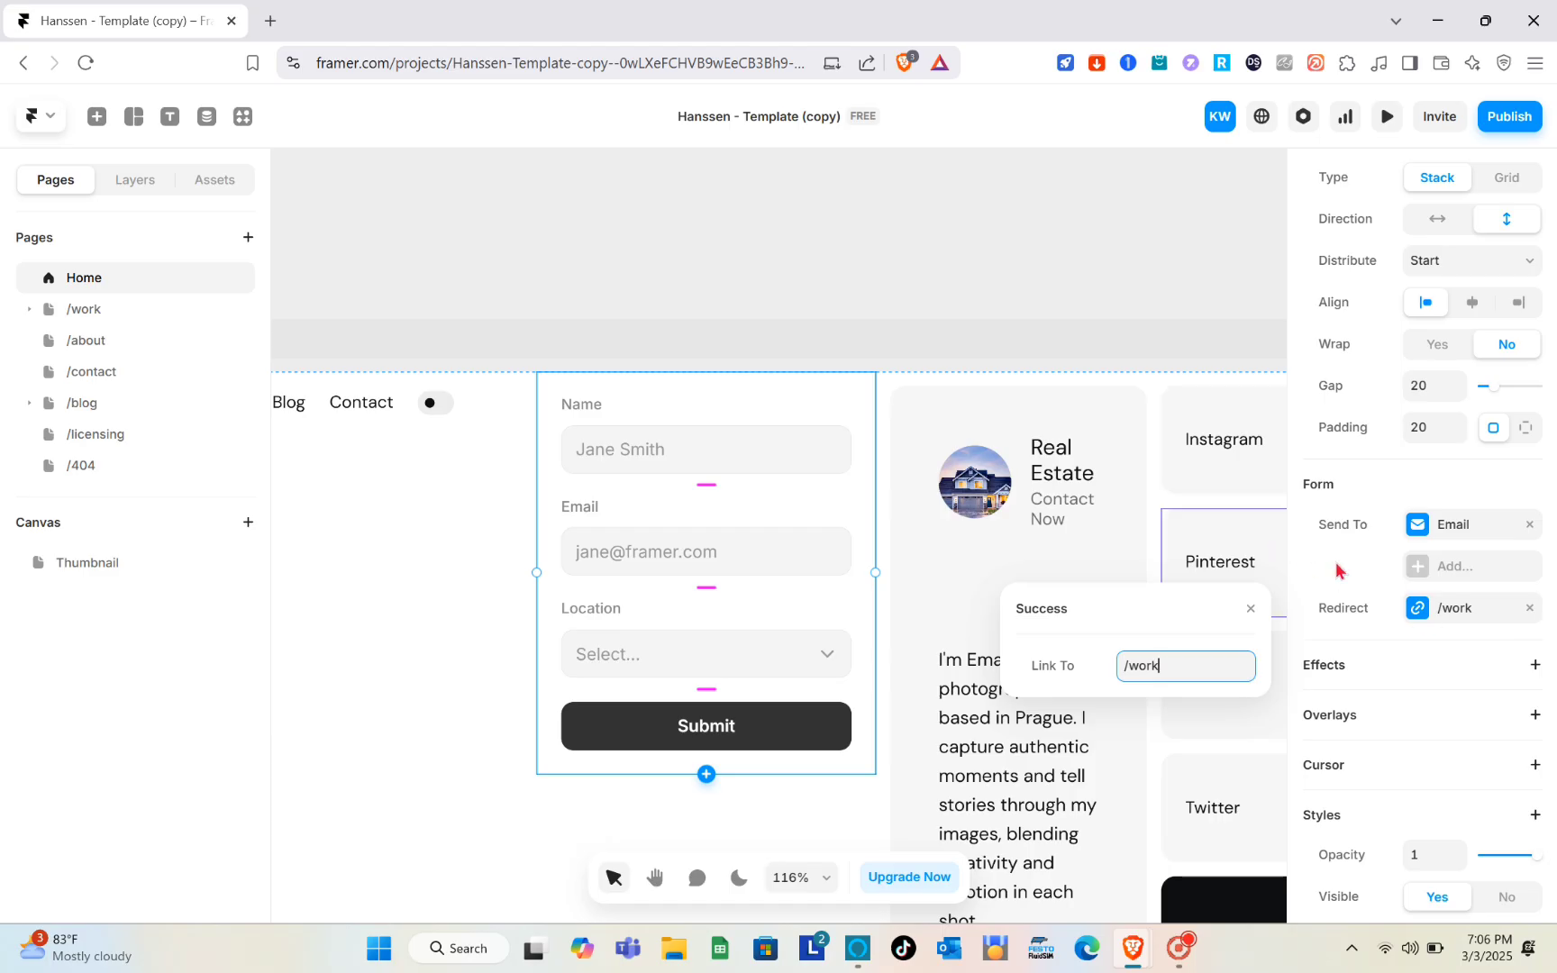
click(1339, 572)
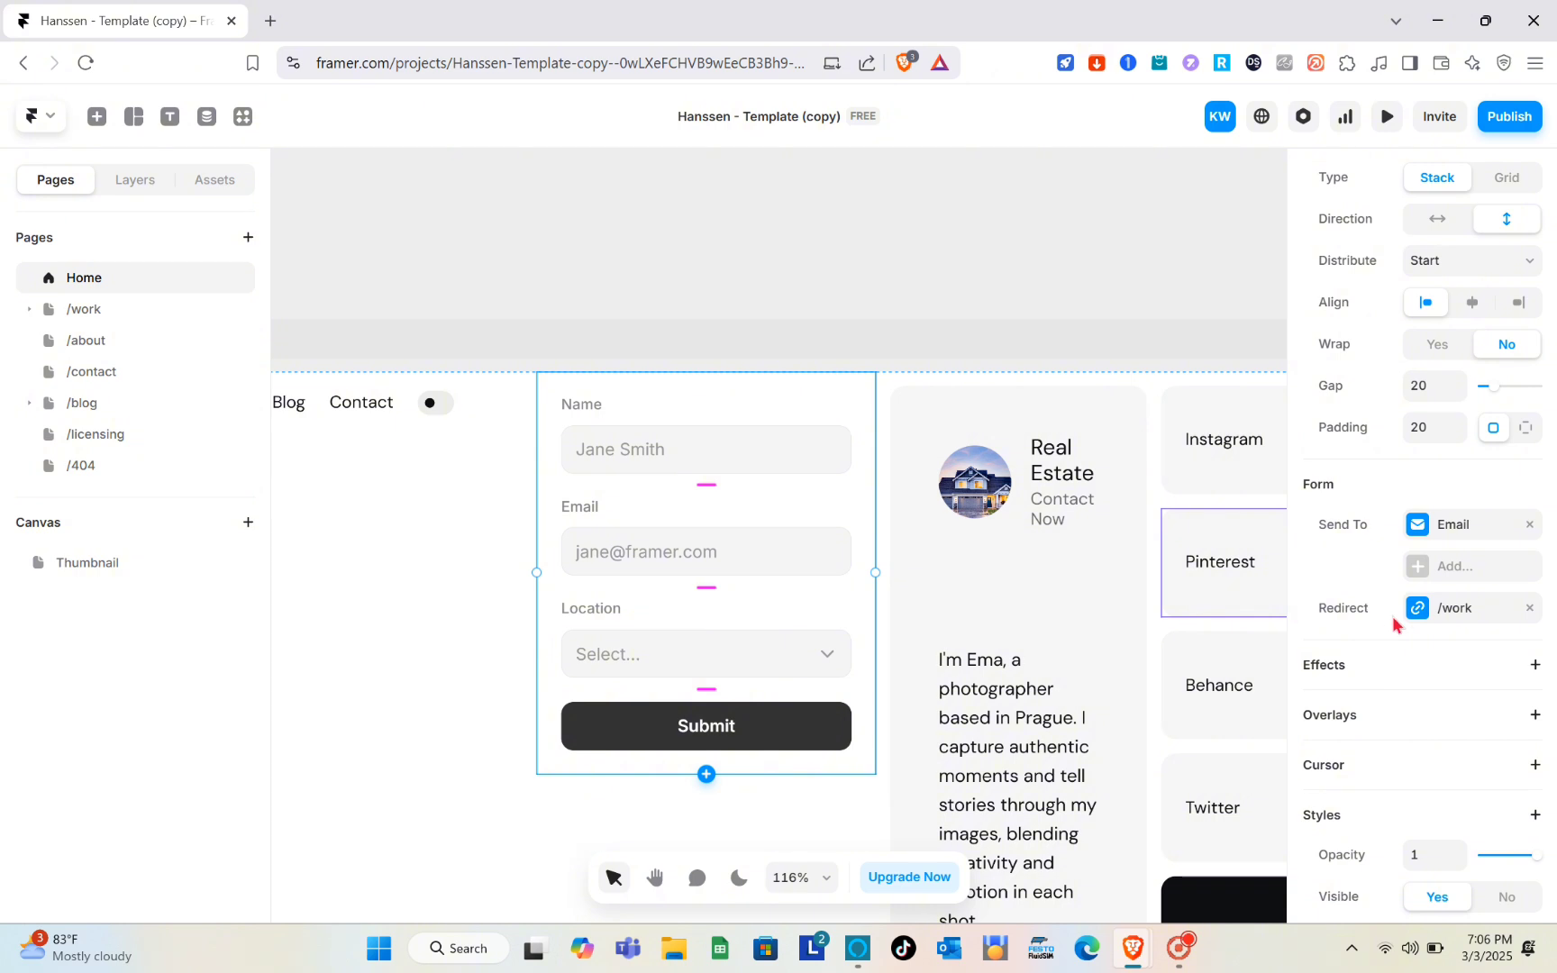
click(1534, 665)
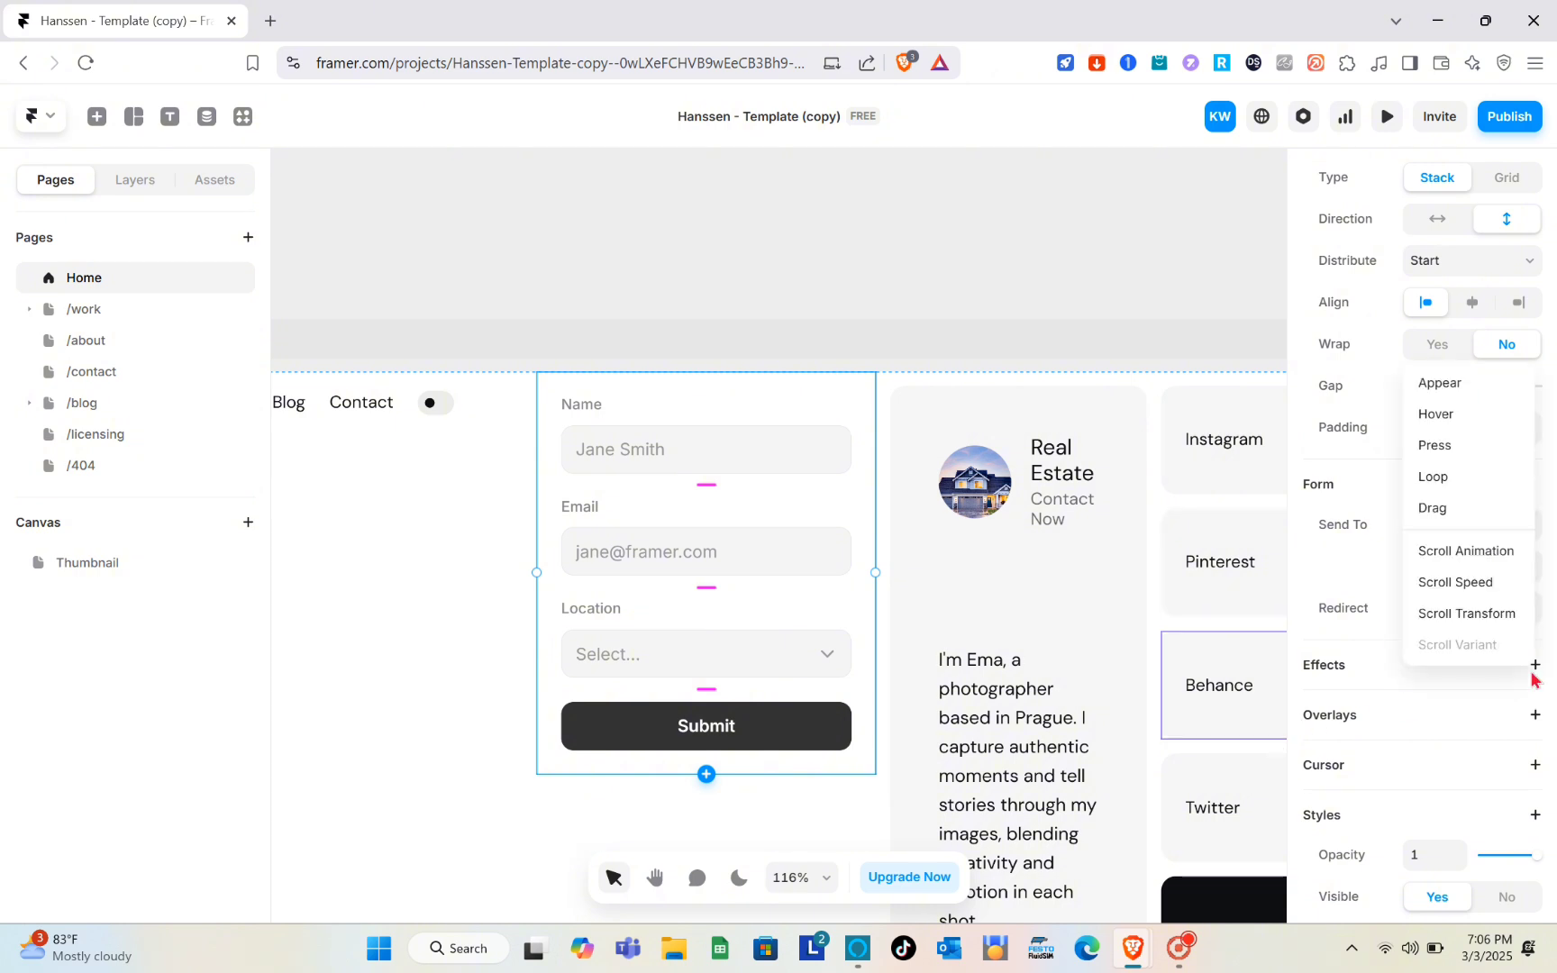
click(1533, 681)
scroll(1448, 712, down, 4)
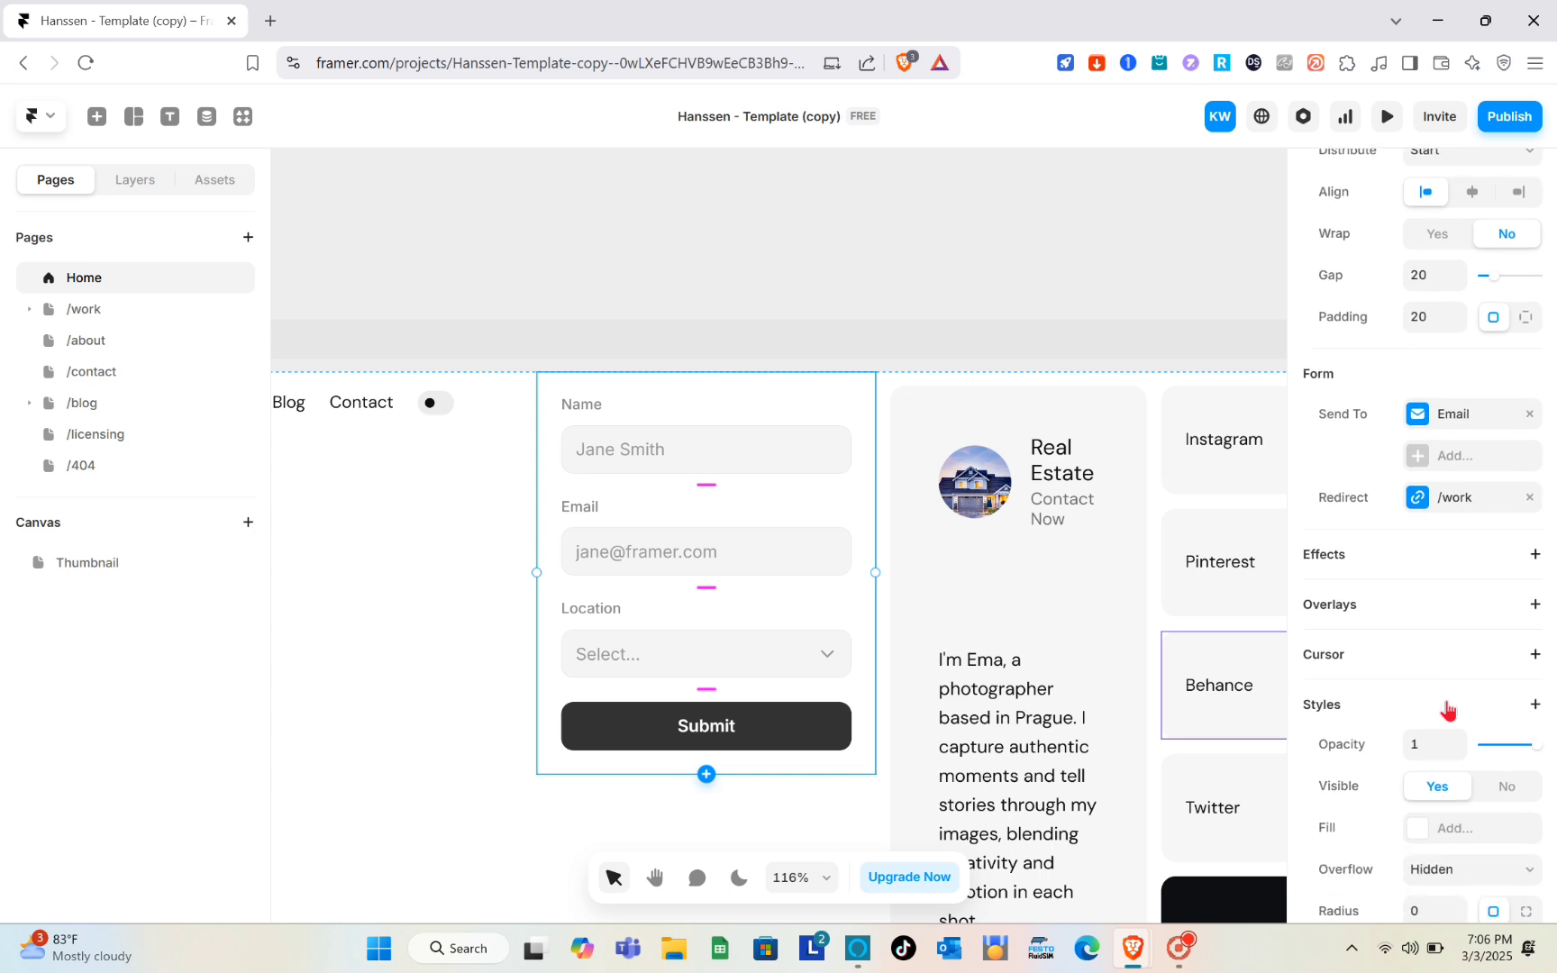
scroll(1448, 712, up, 4)
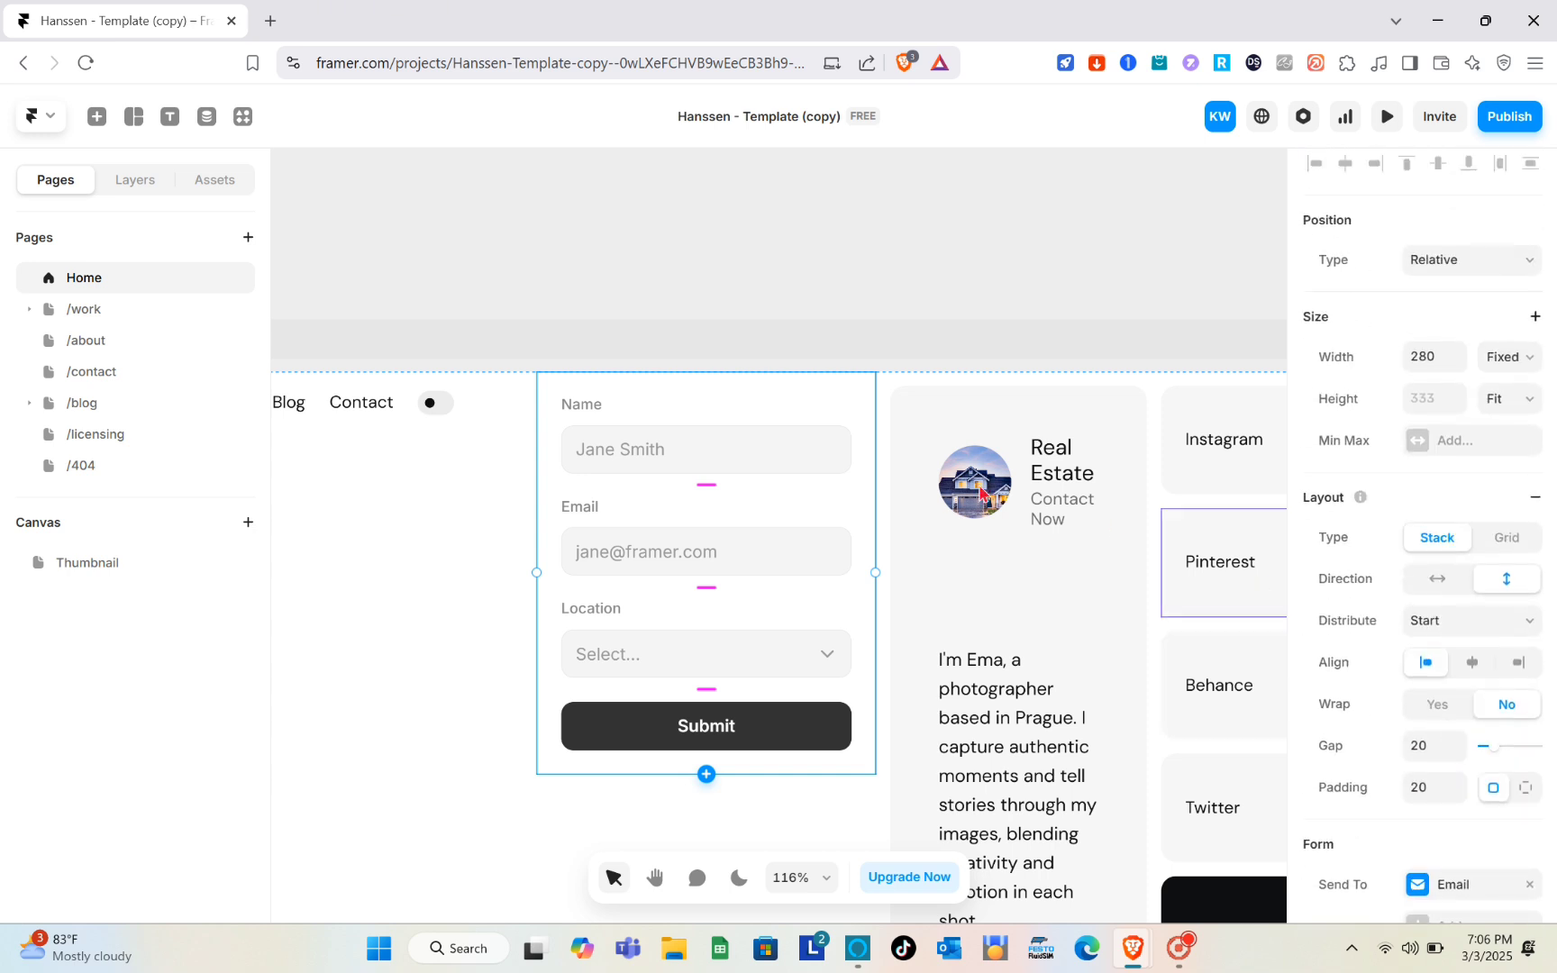
- Select the form and add a new Text field at the end of its fields
click(884, 406)
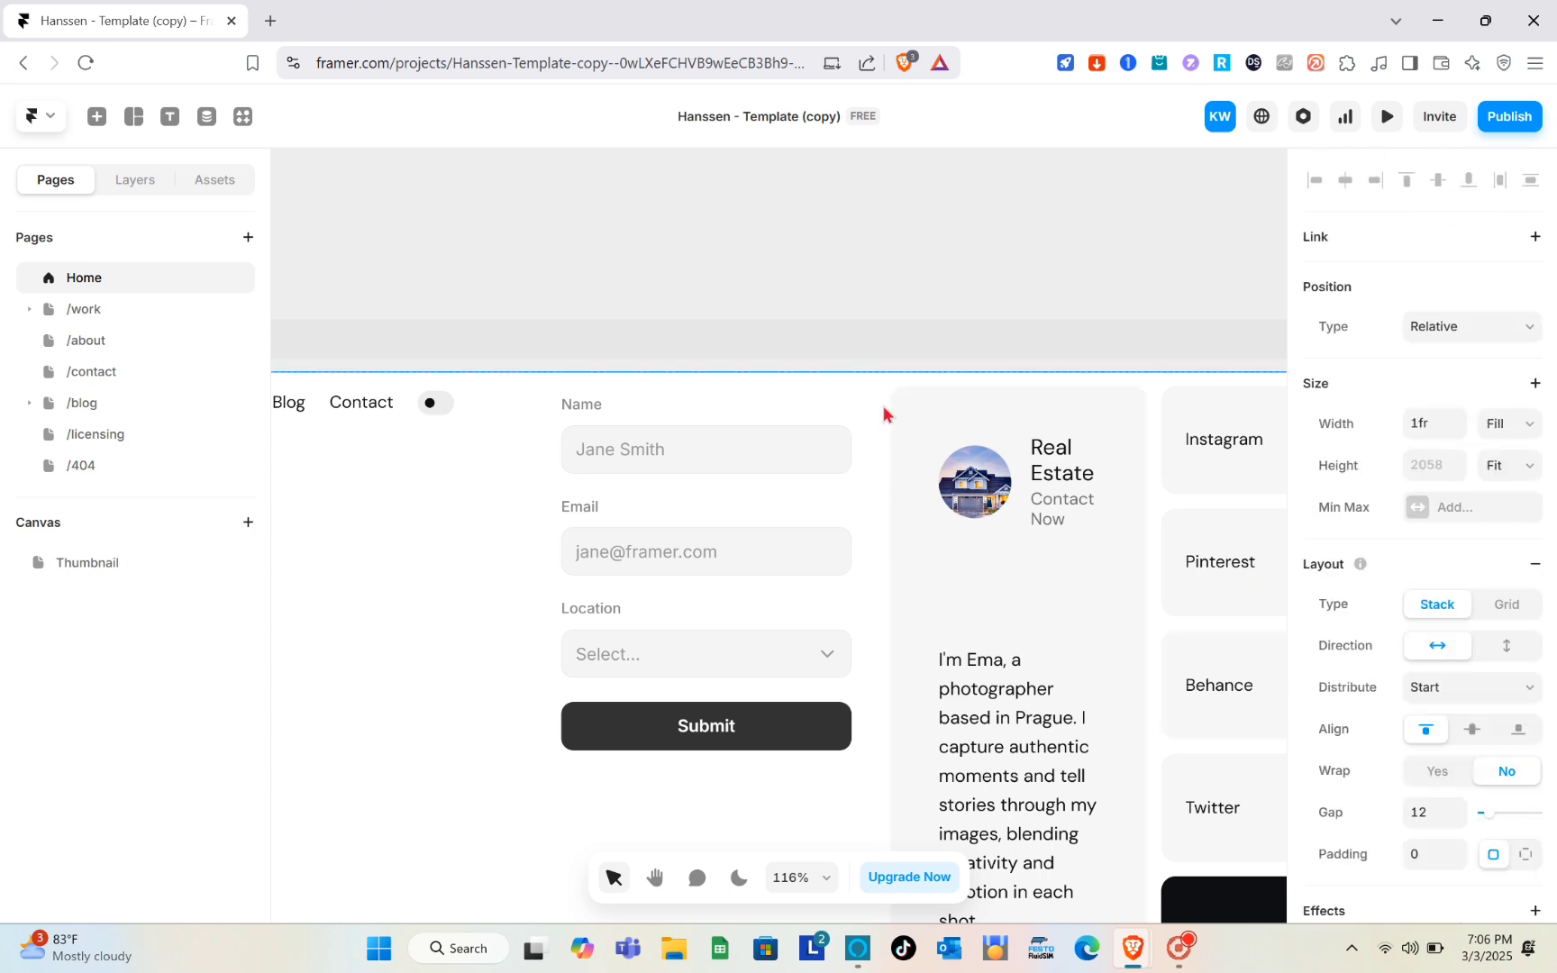
click(815, 398)
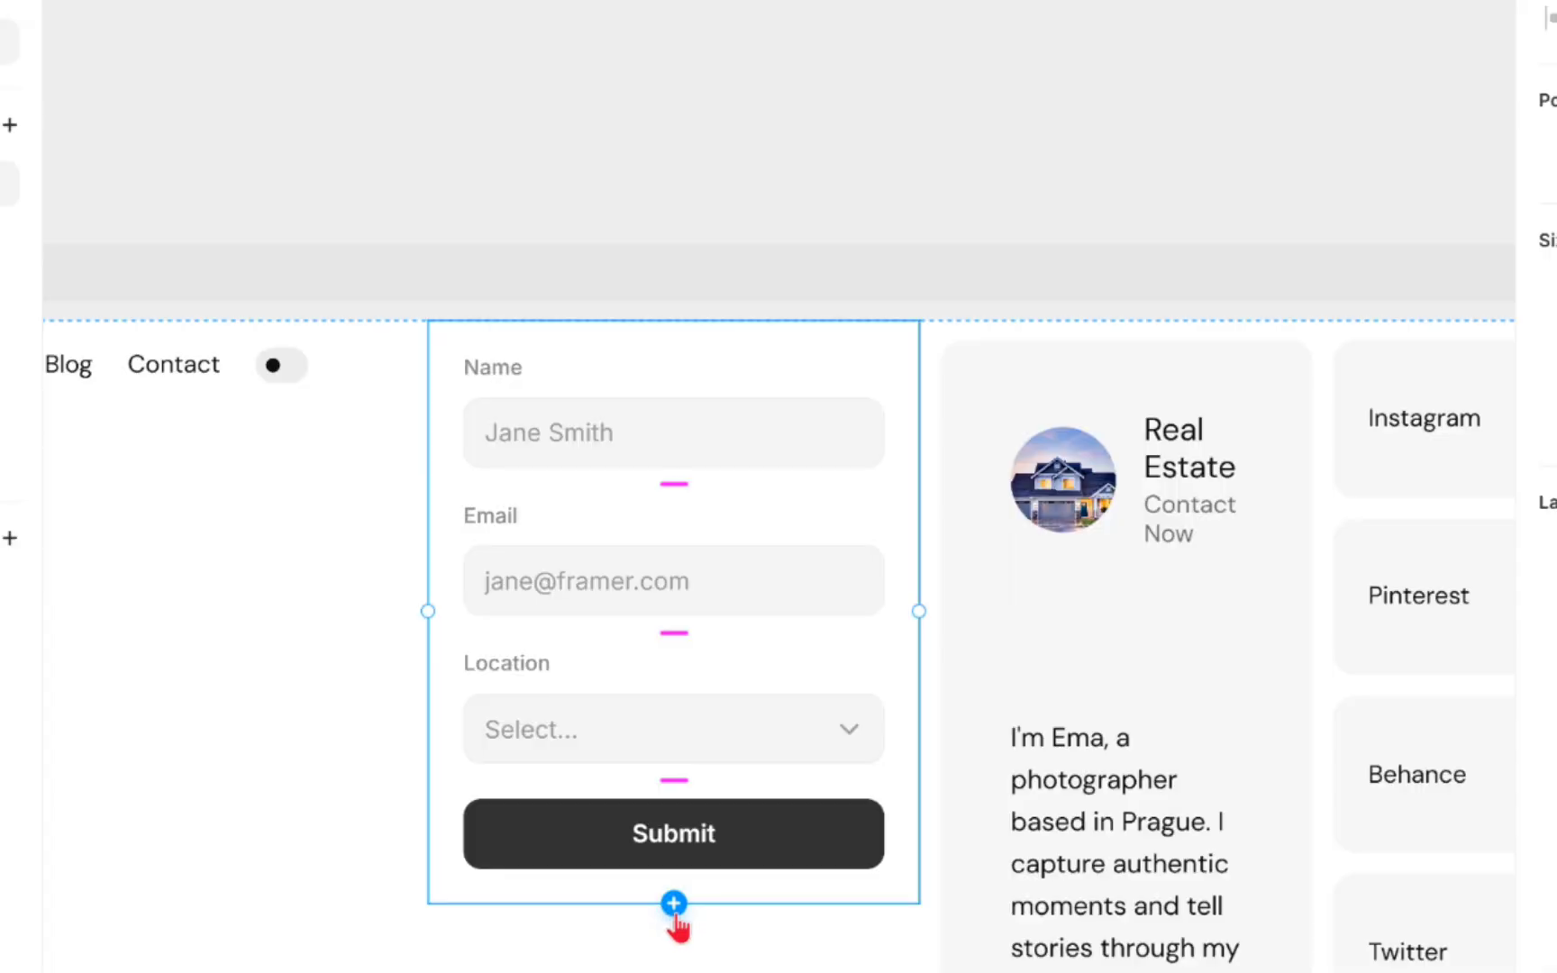
click(707, 775)
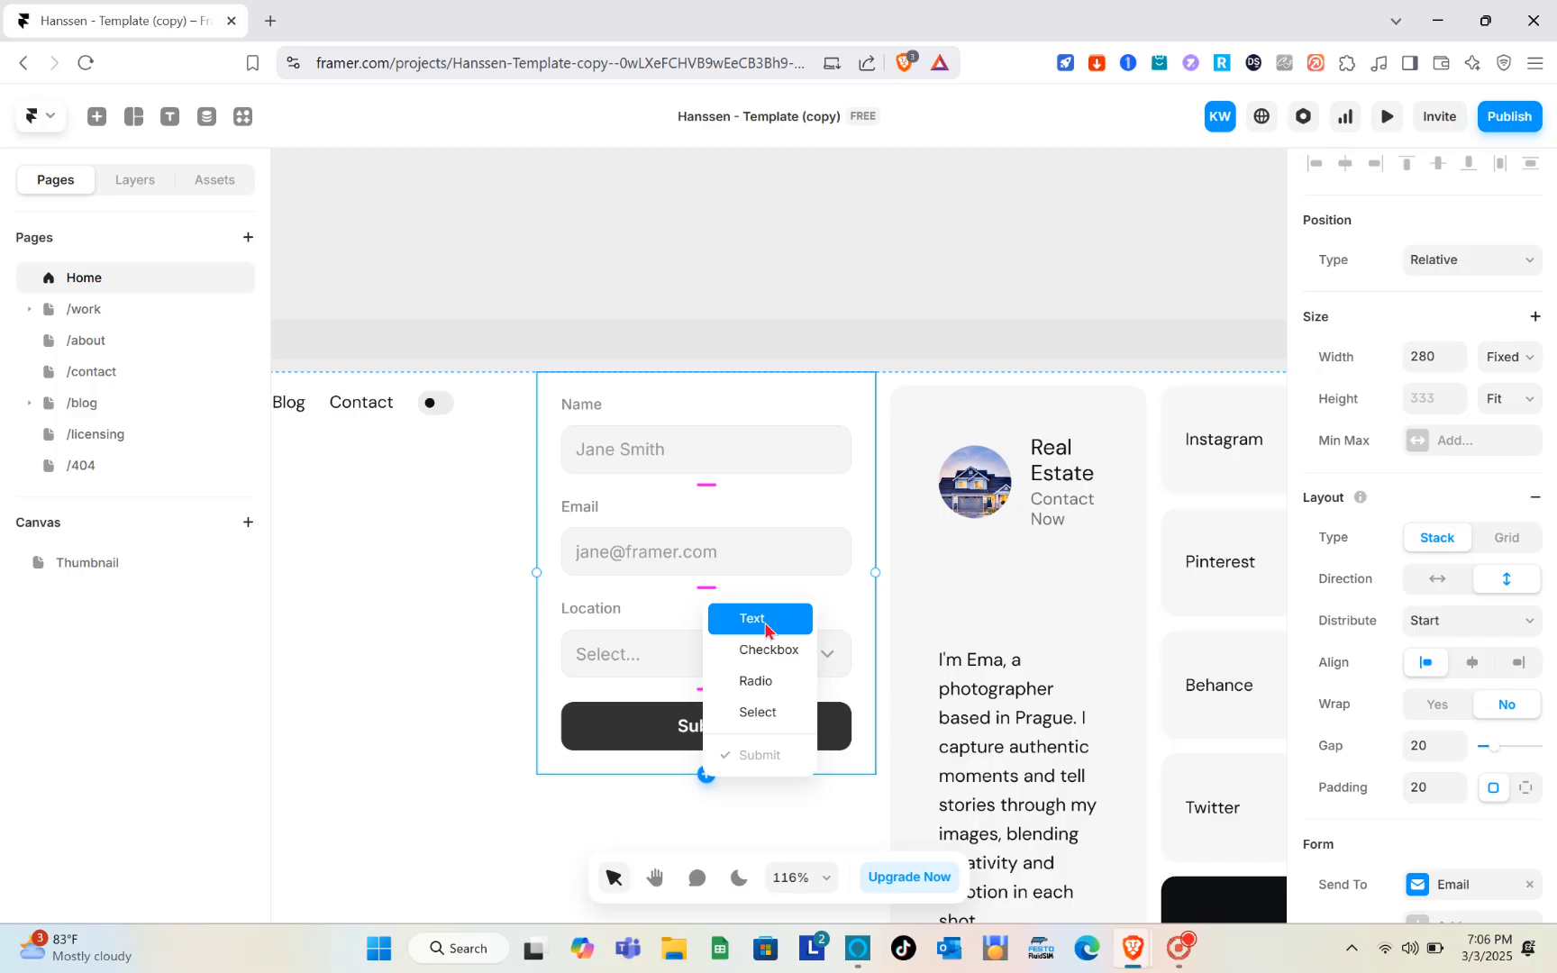
click(766, 624)
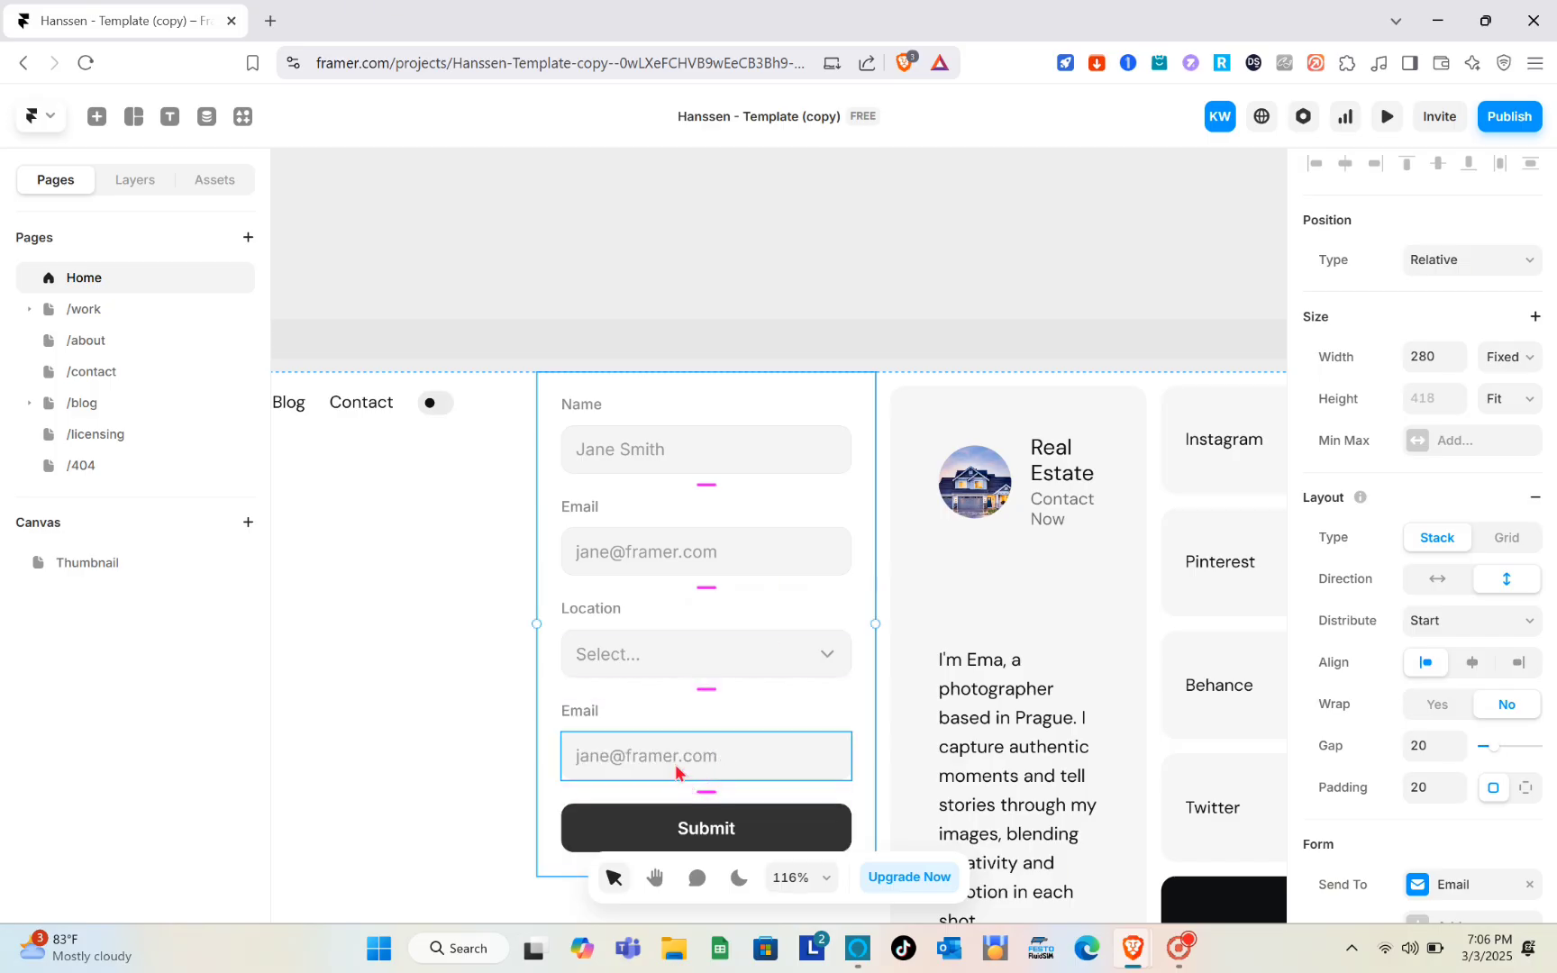
- Delete the input box of the newly added Email field, keeping its label
scroll(680, 762, down, 1)
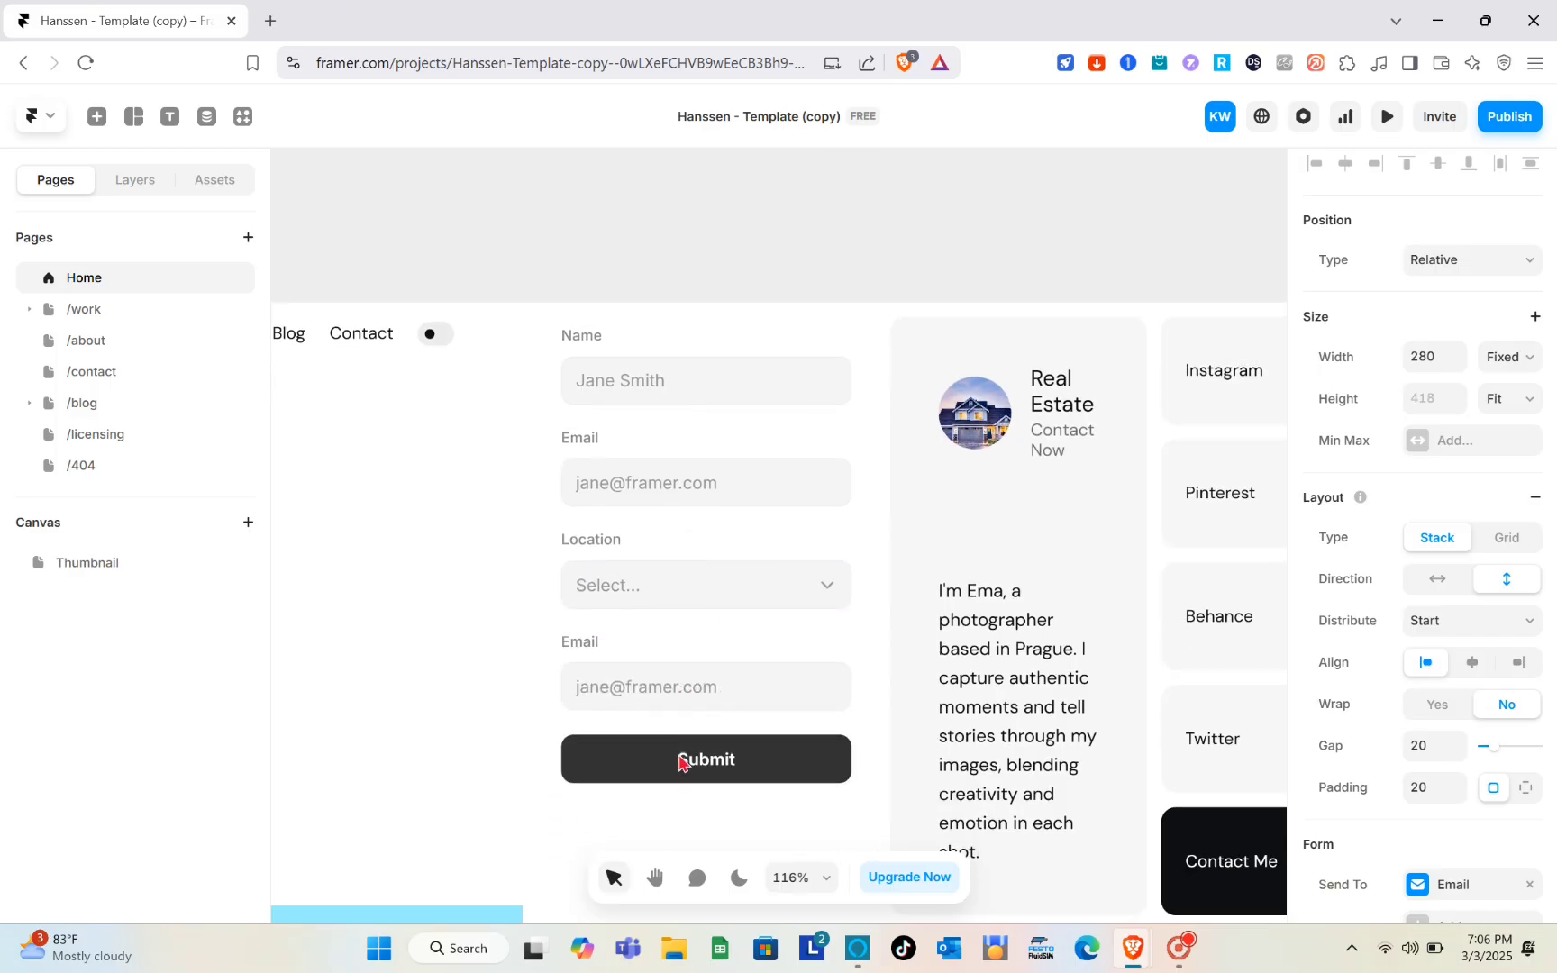
click(712, 690)
key(Delete)
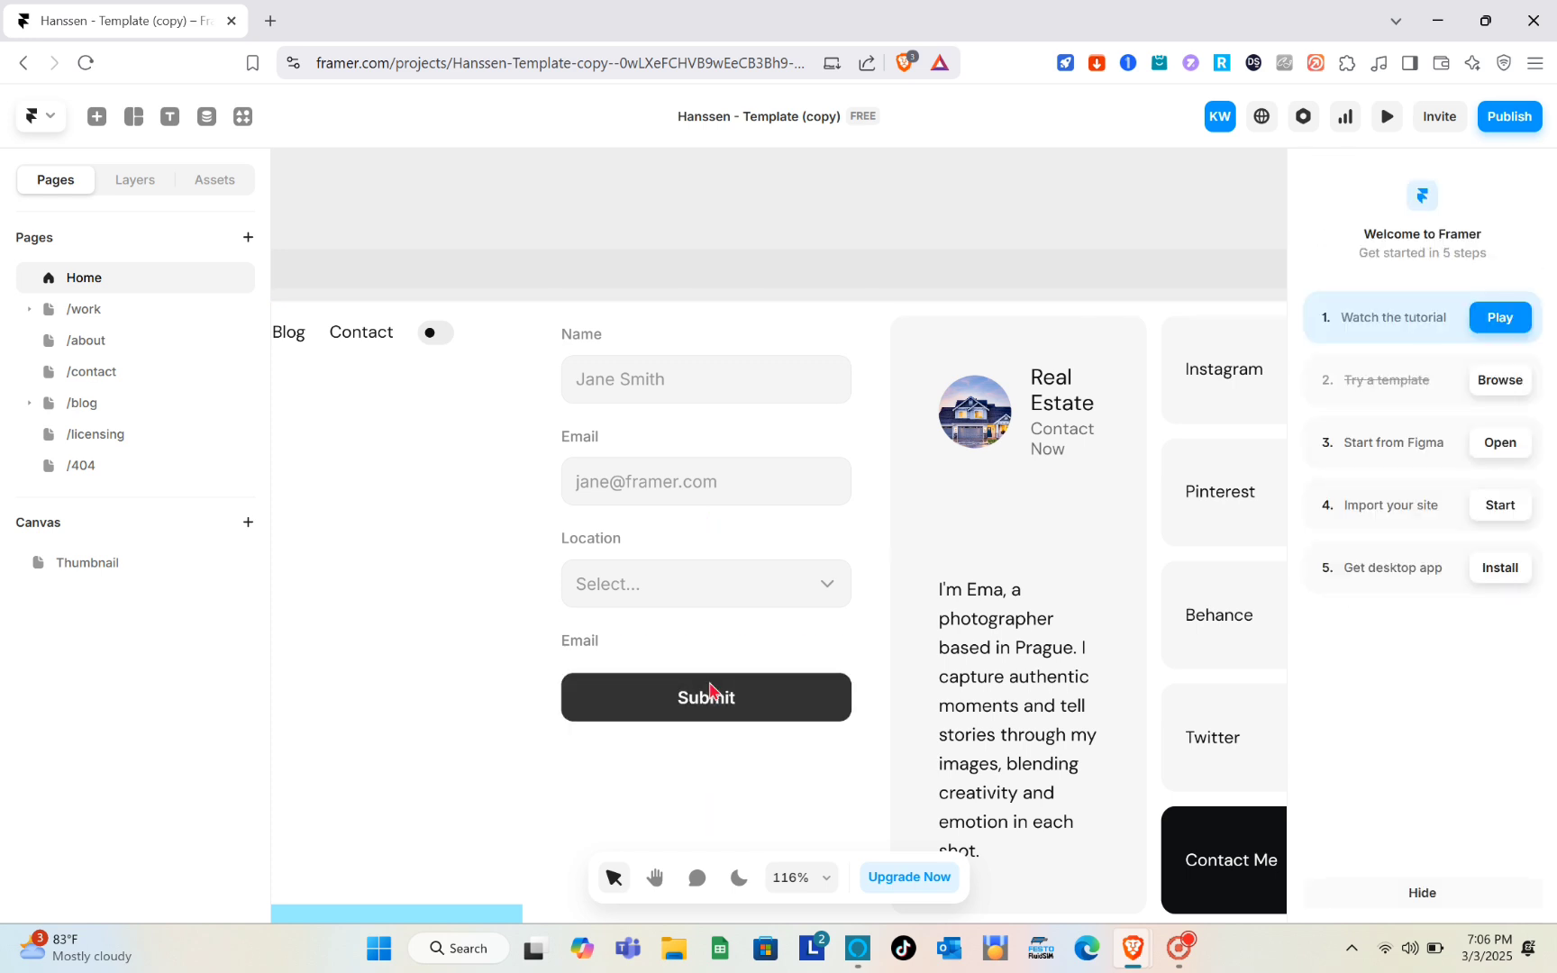
- Select the form and add a Checkbox field below the extra Email label
click(719, 645)
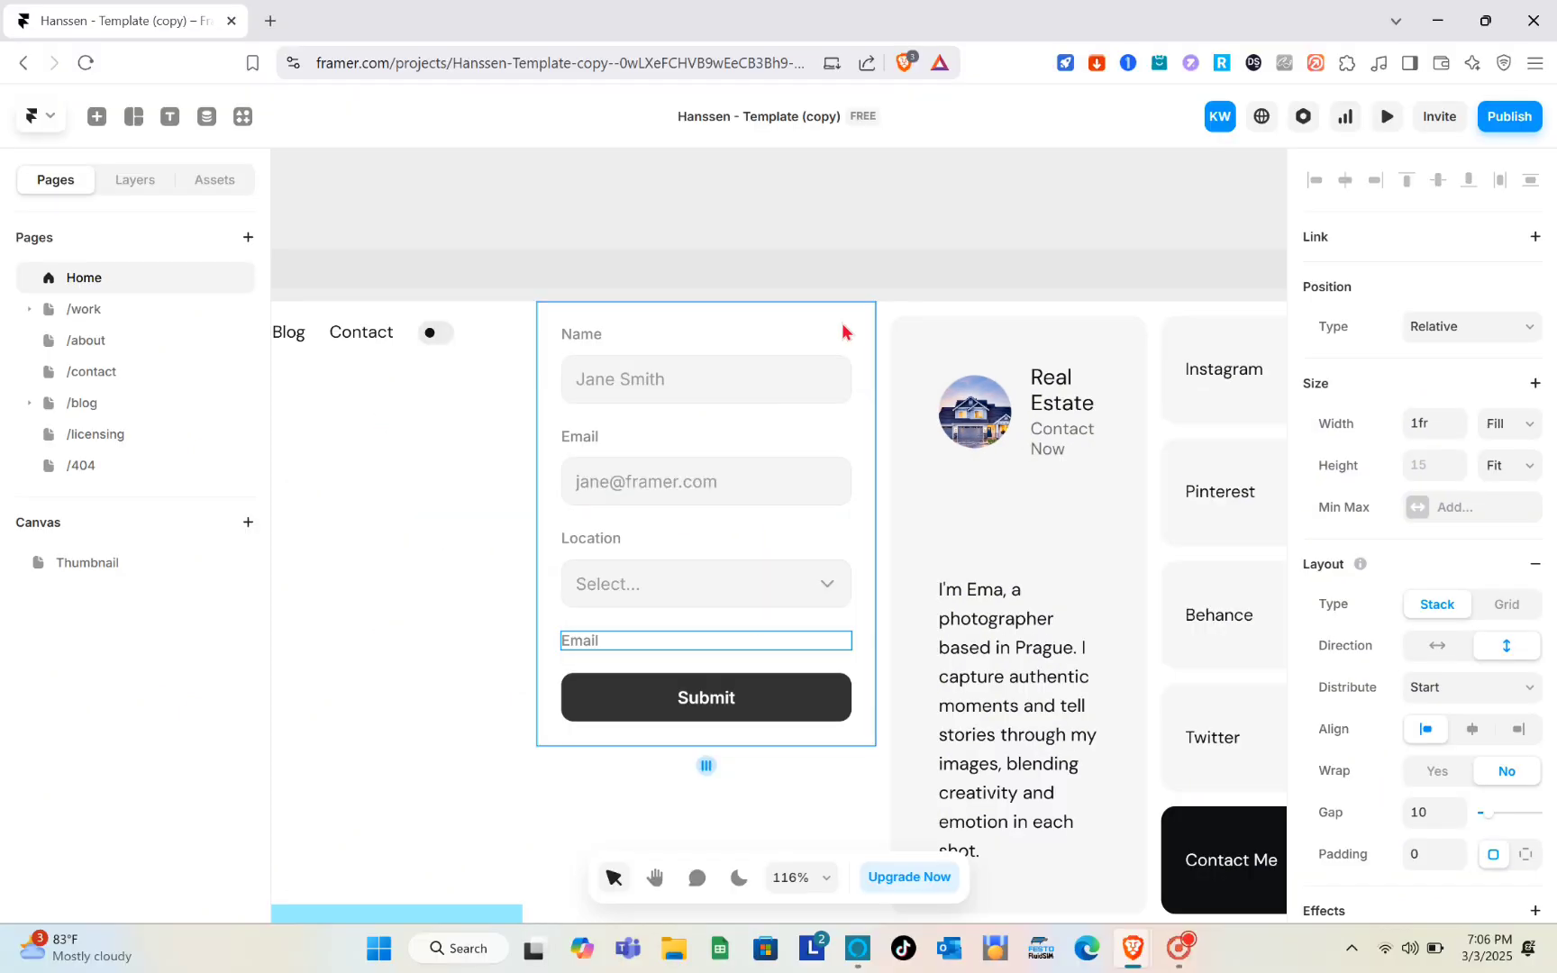
click(747, 269)
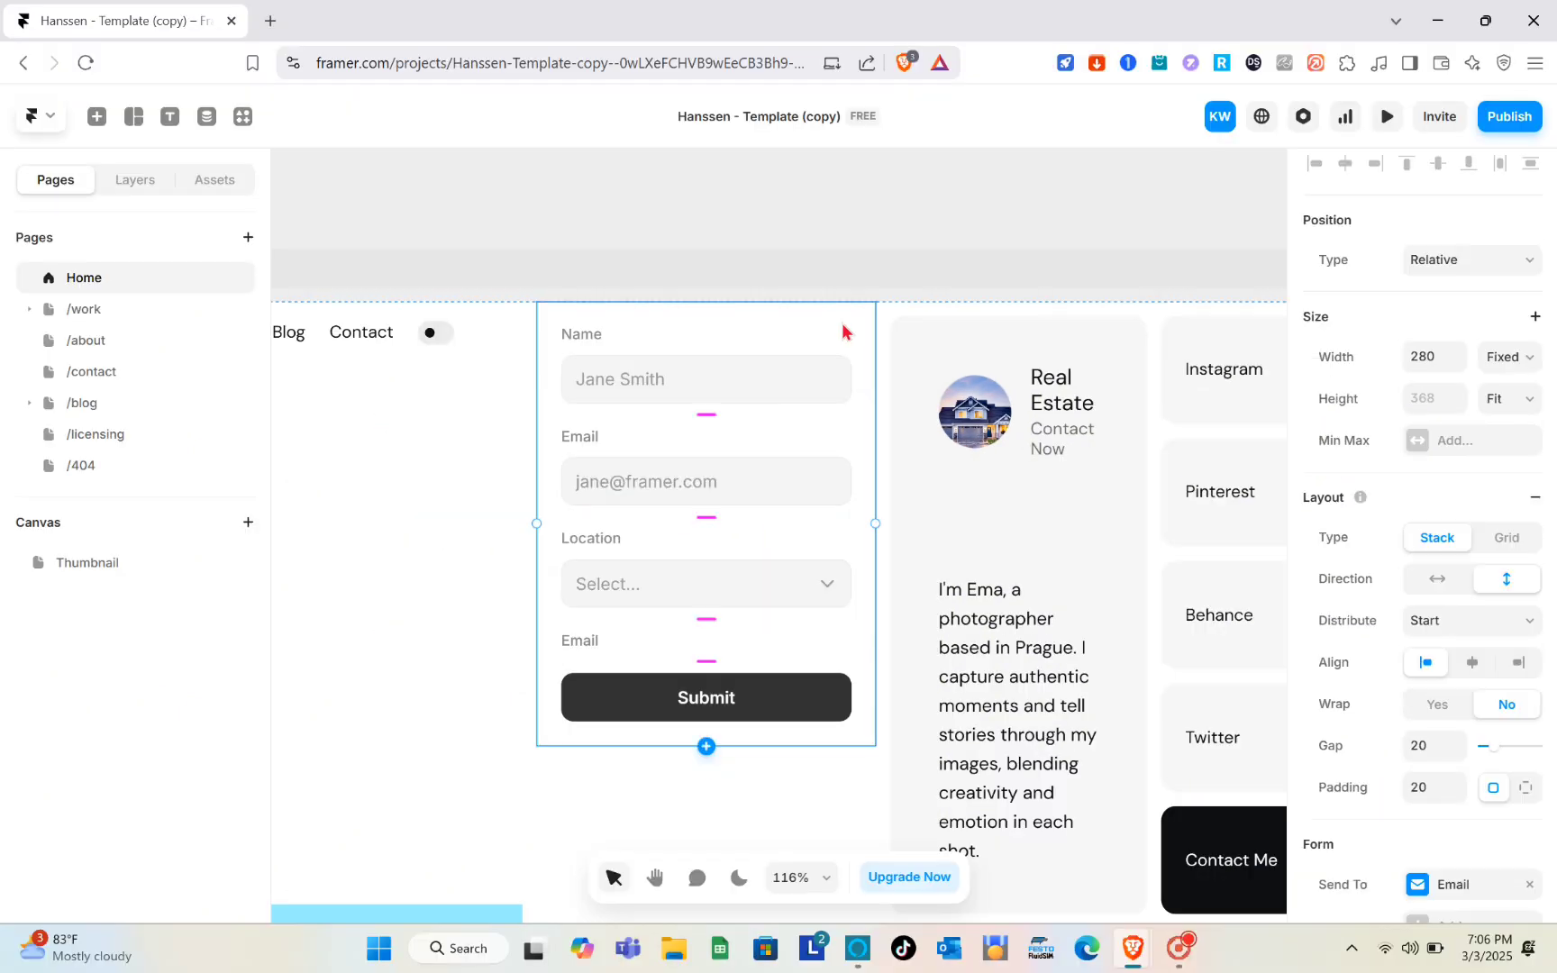
click(707, 747)
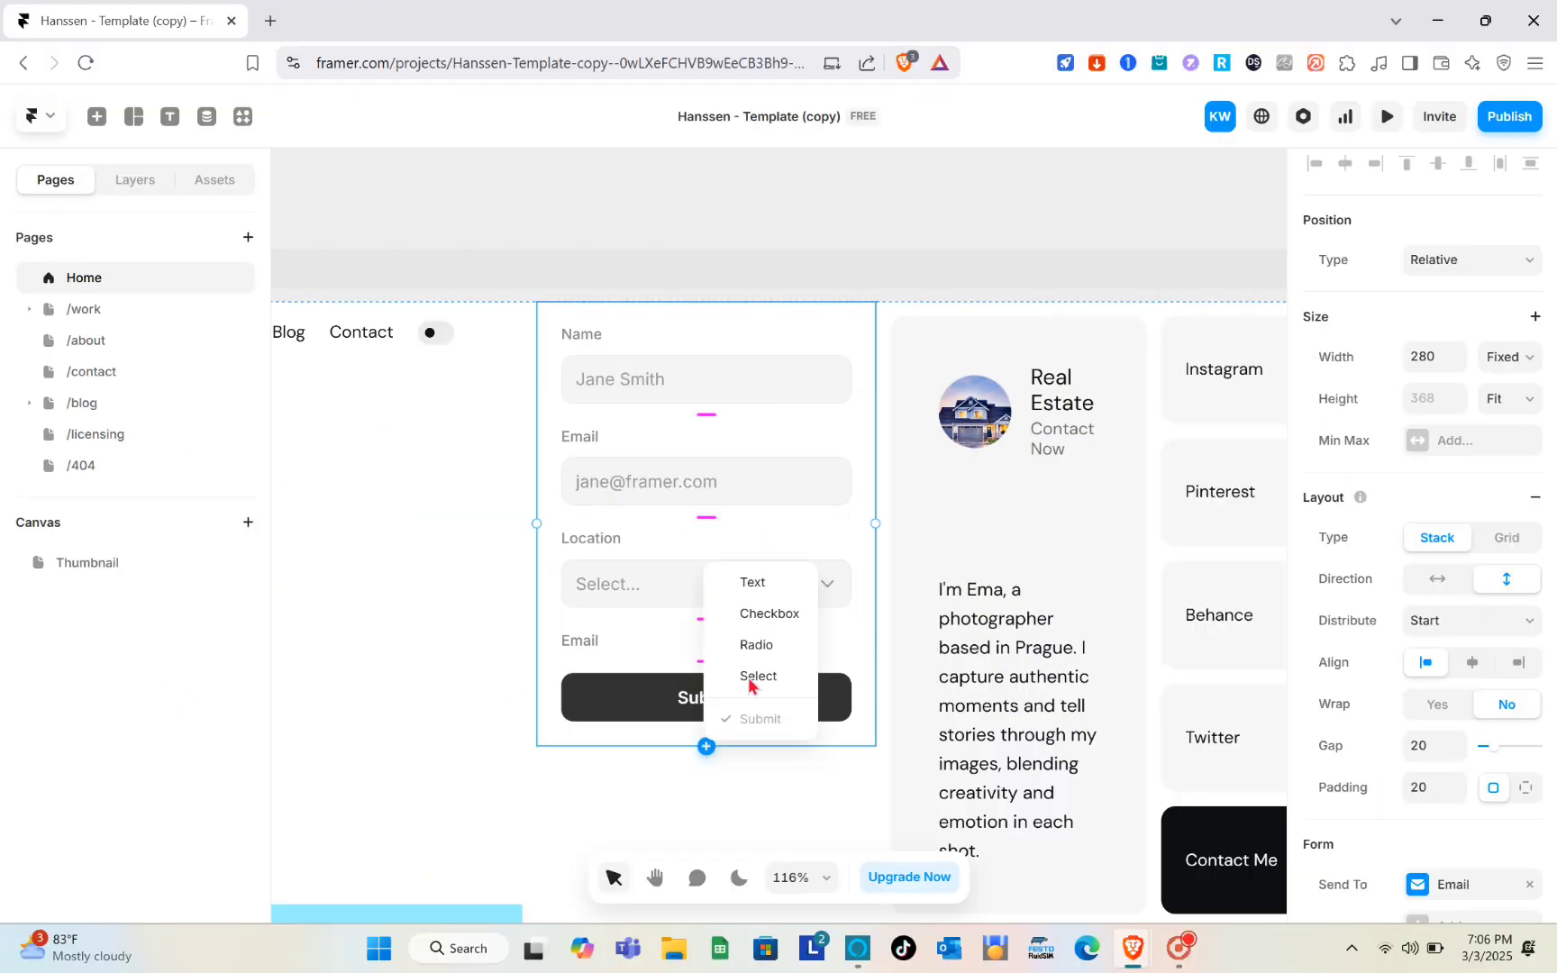
click(783, 622)
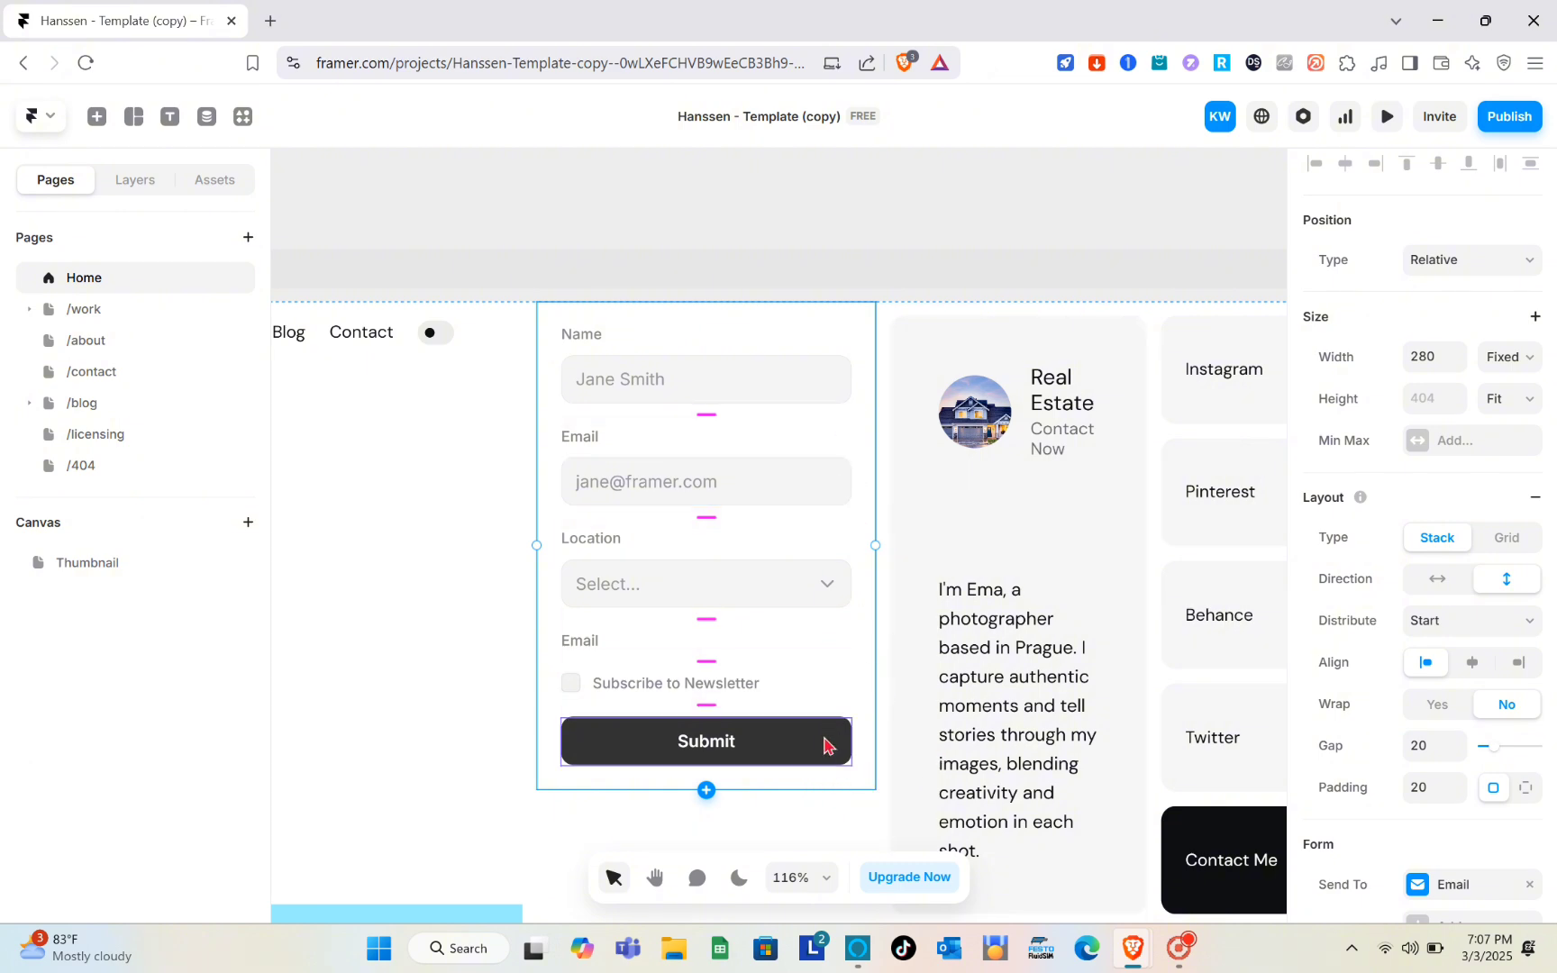
- Open the Submit button's component to review its state variants, then return to the Home page
click(828, 745)
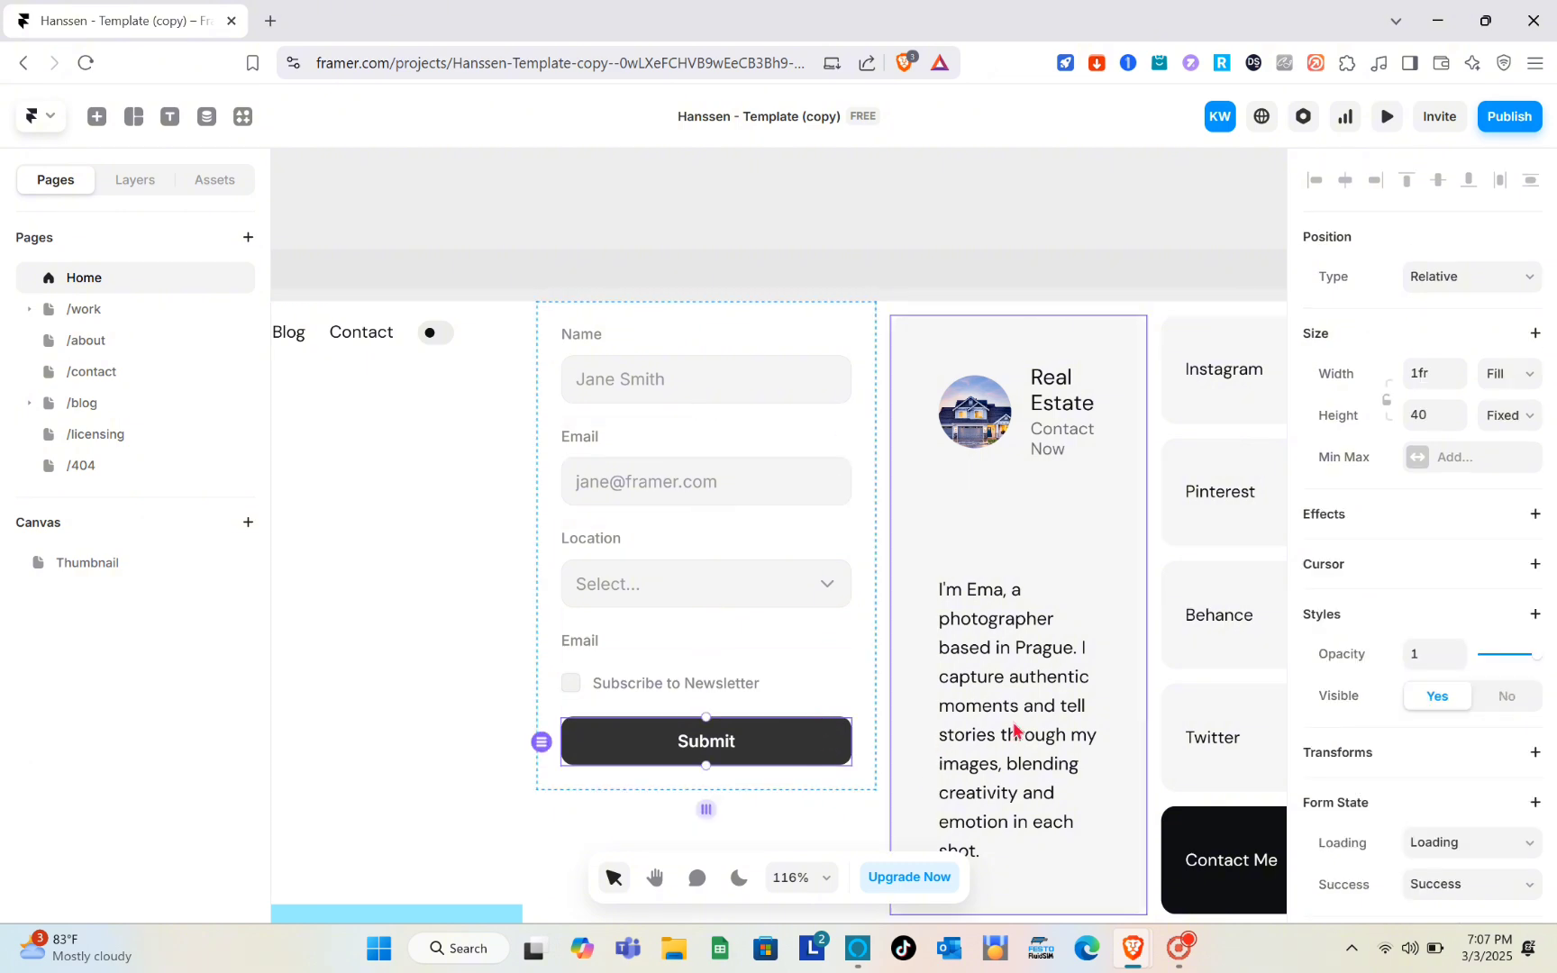
scroll(1444, 631, down, 2)
scroll(1448, 637, down, 1)
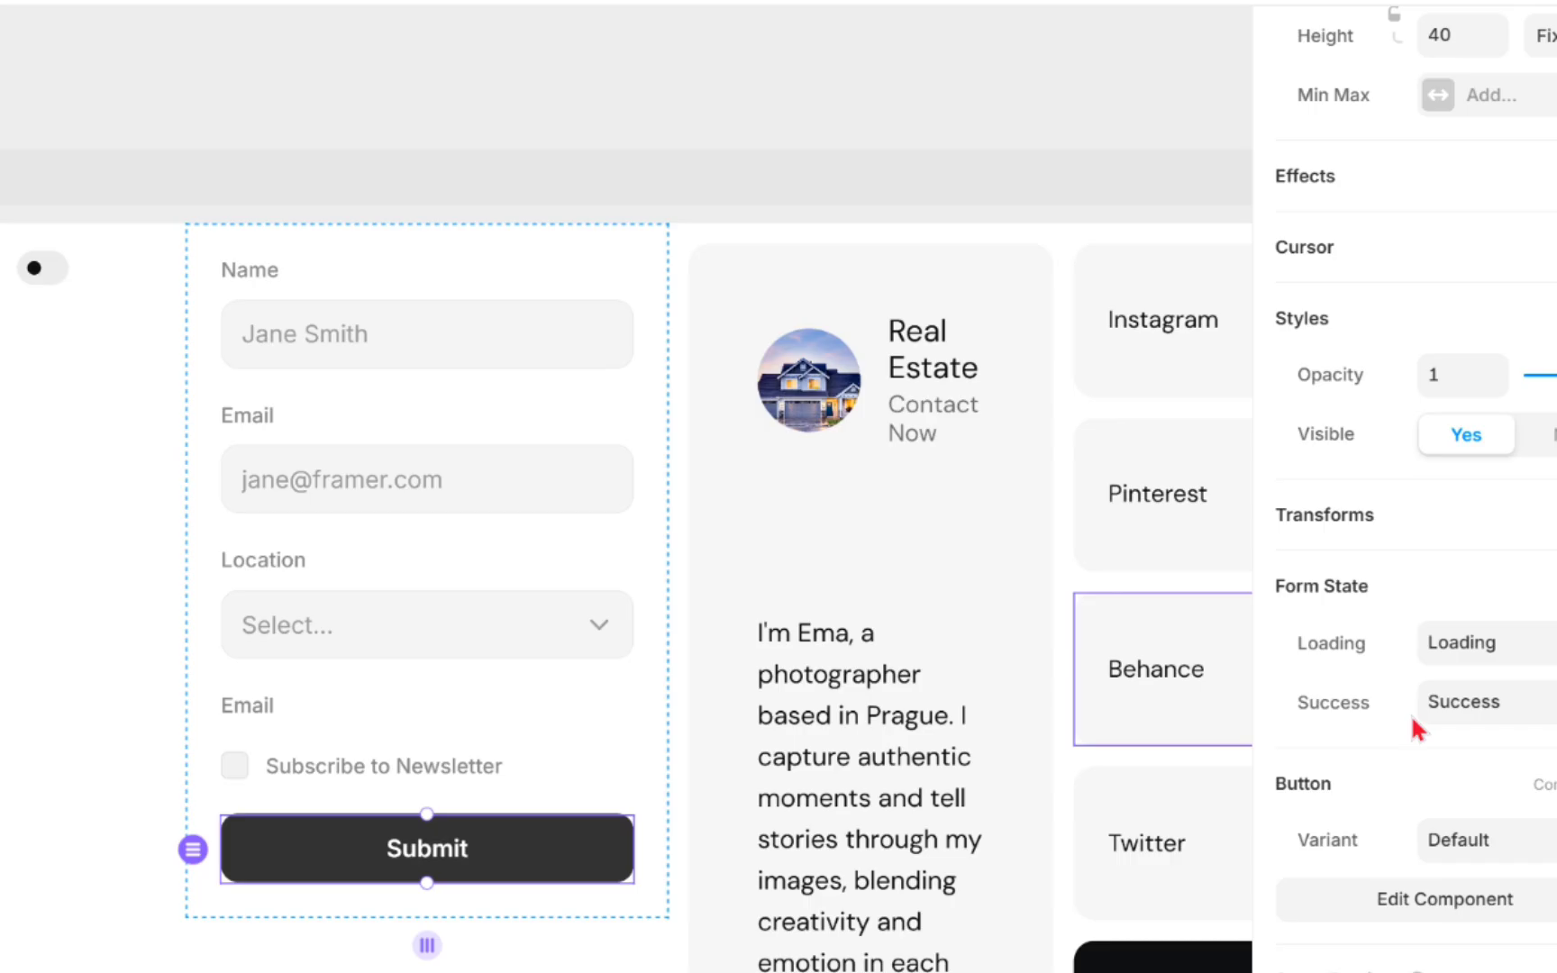
scroll(1418, 729, up, 4)
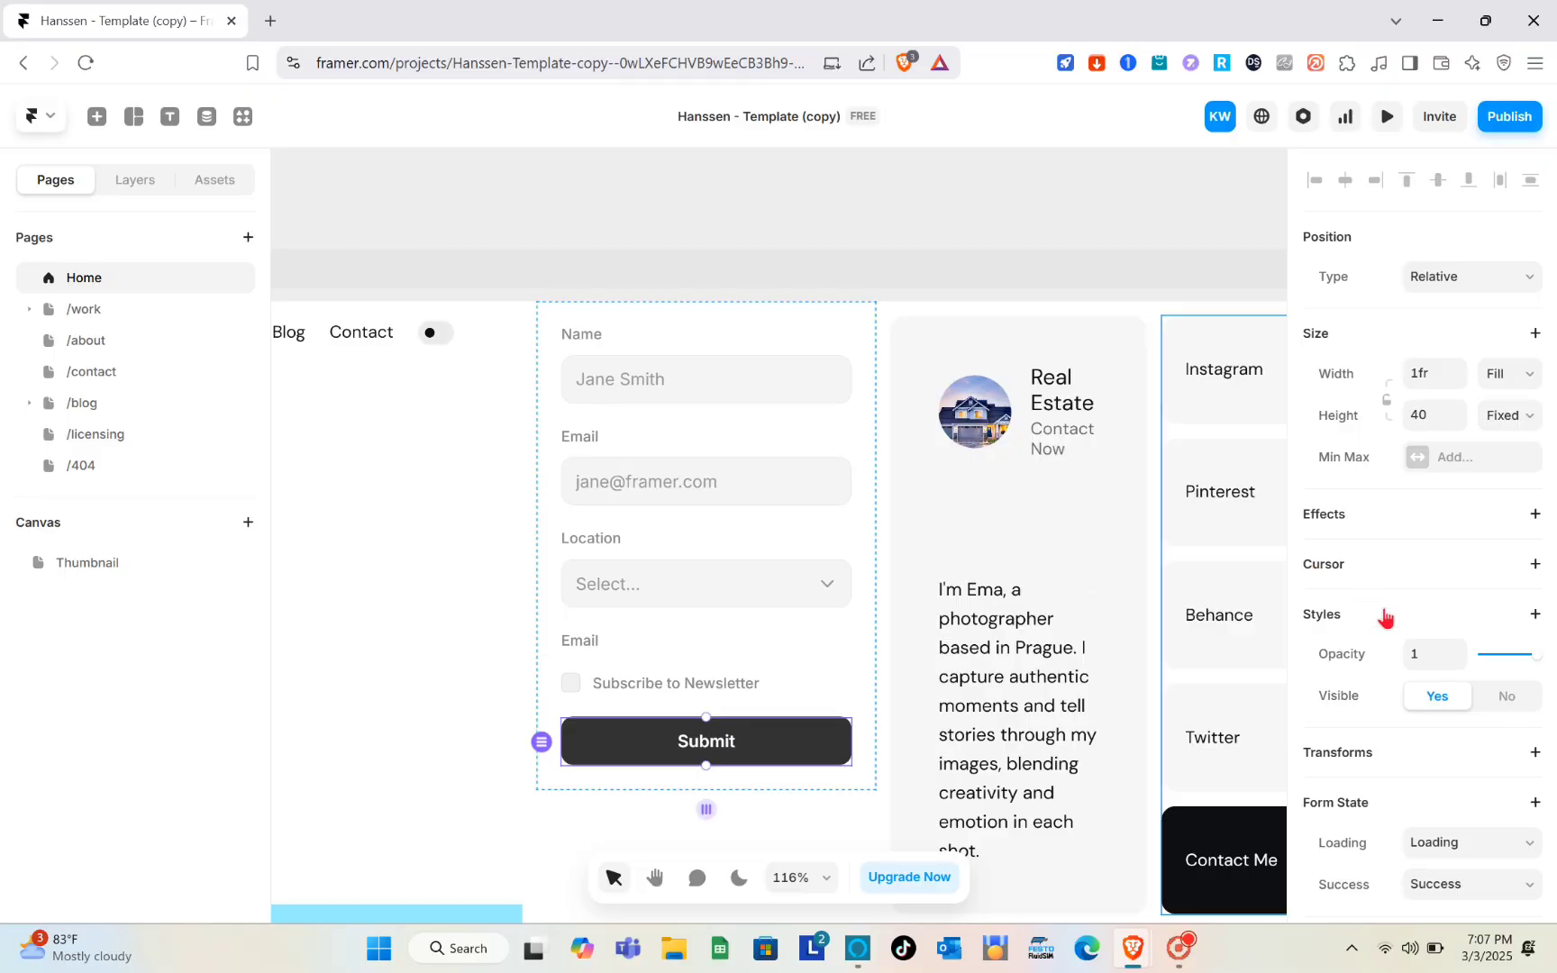
scroll(1385, 617, down, 3)
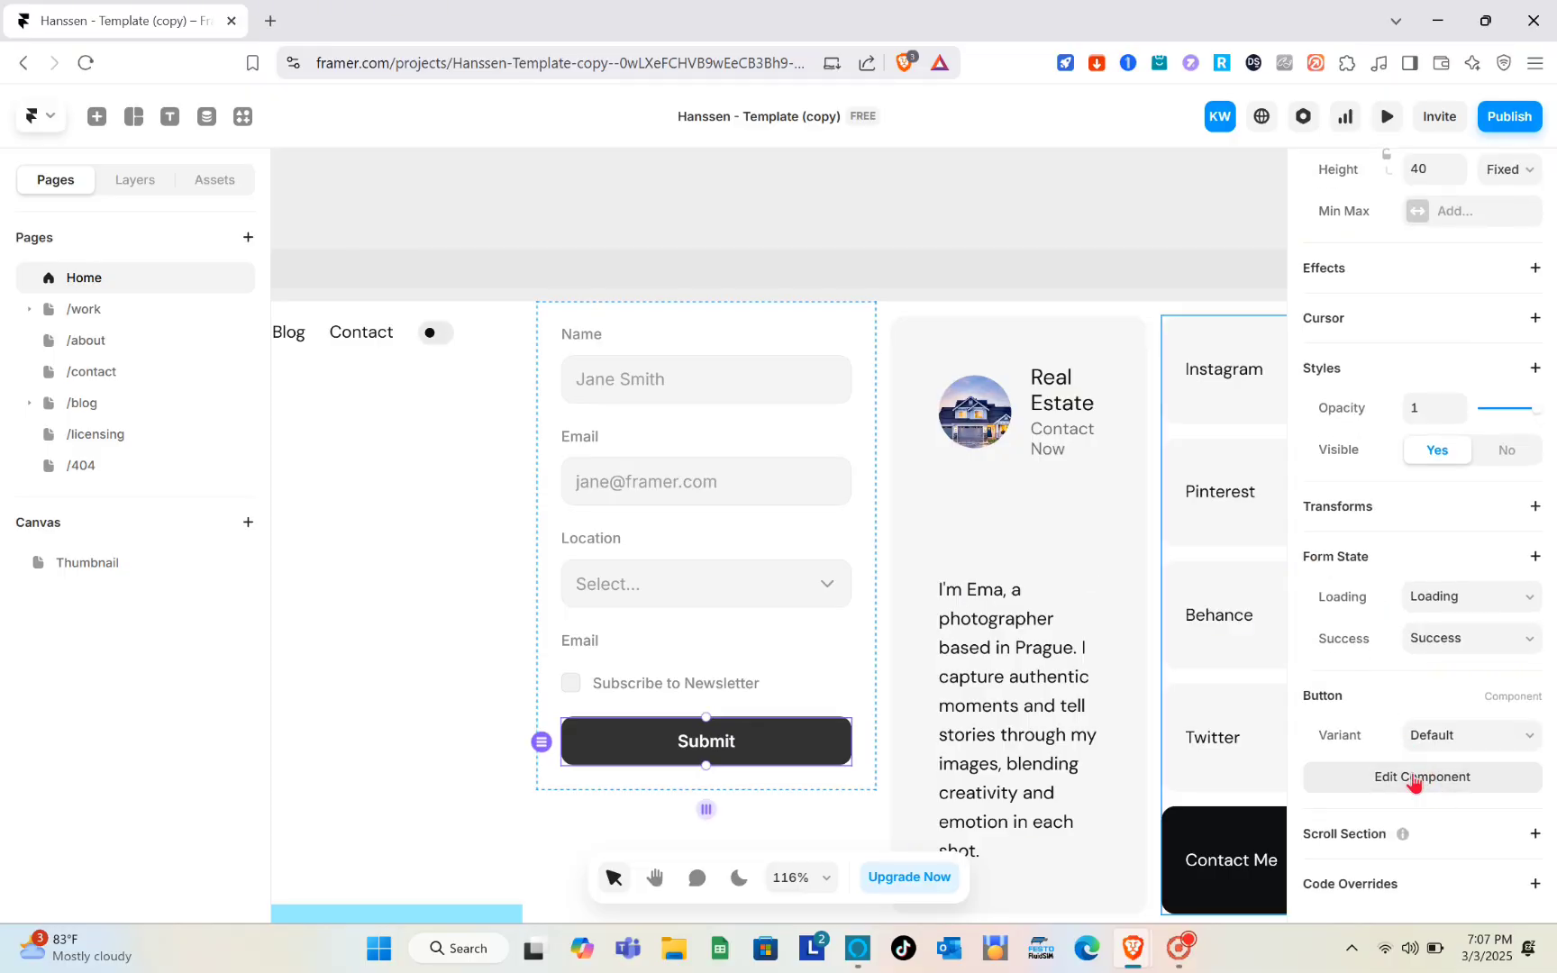
click(1415, 781)
scroll(1120, 701, down, 2)
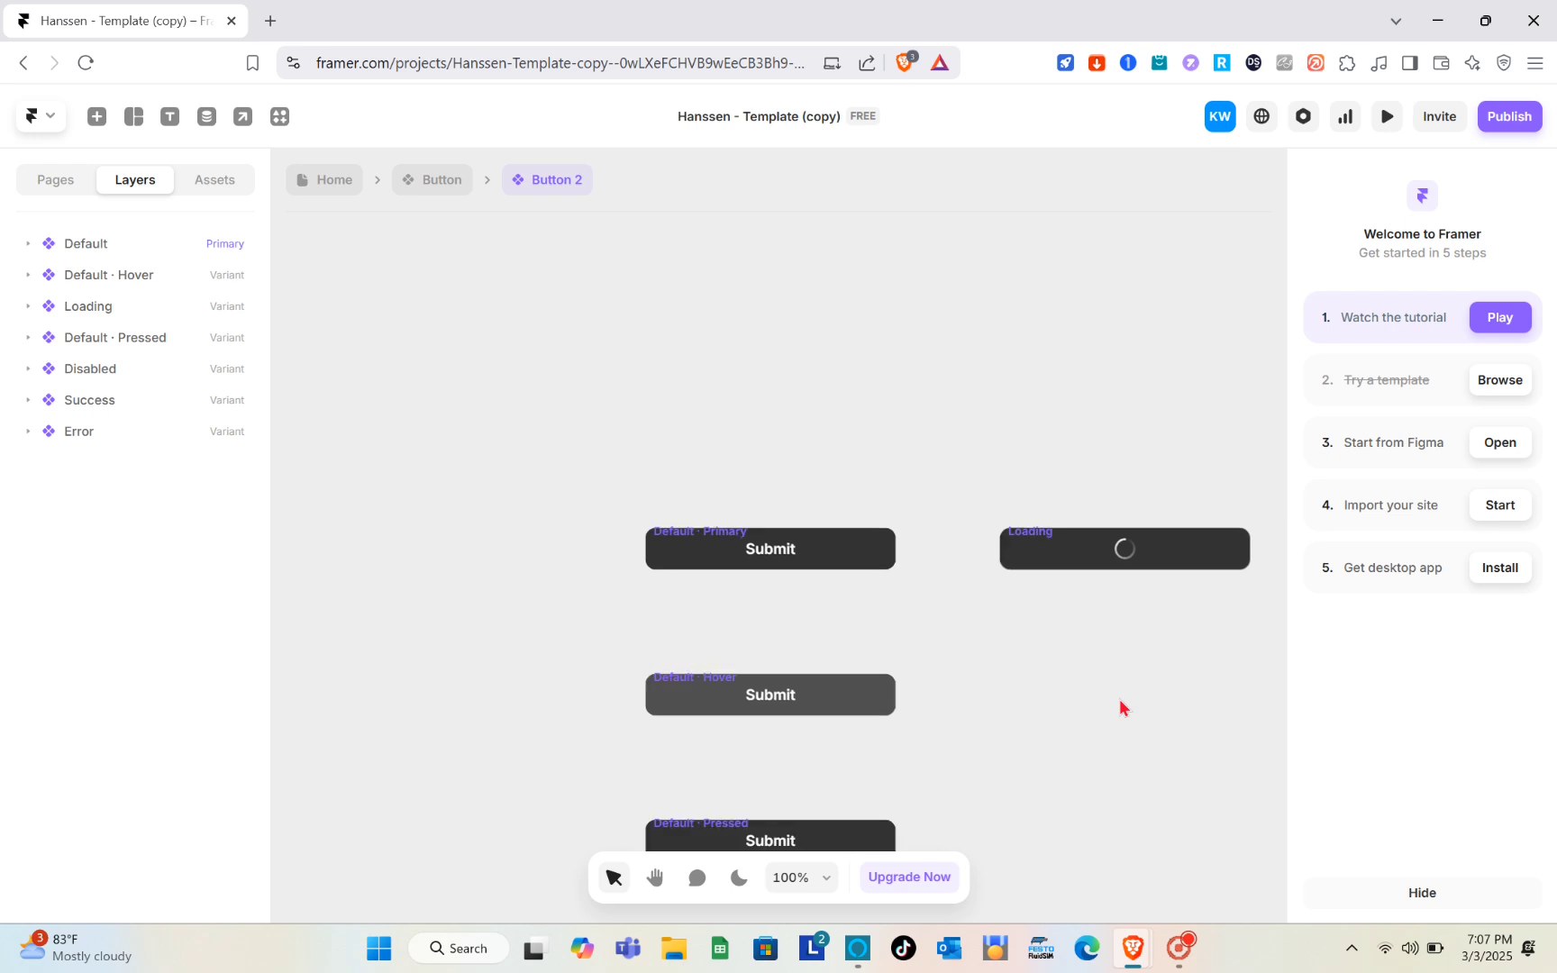
scroll(1120, 701, right, 4)
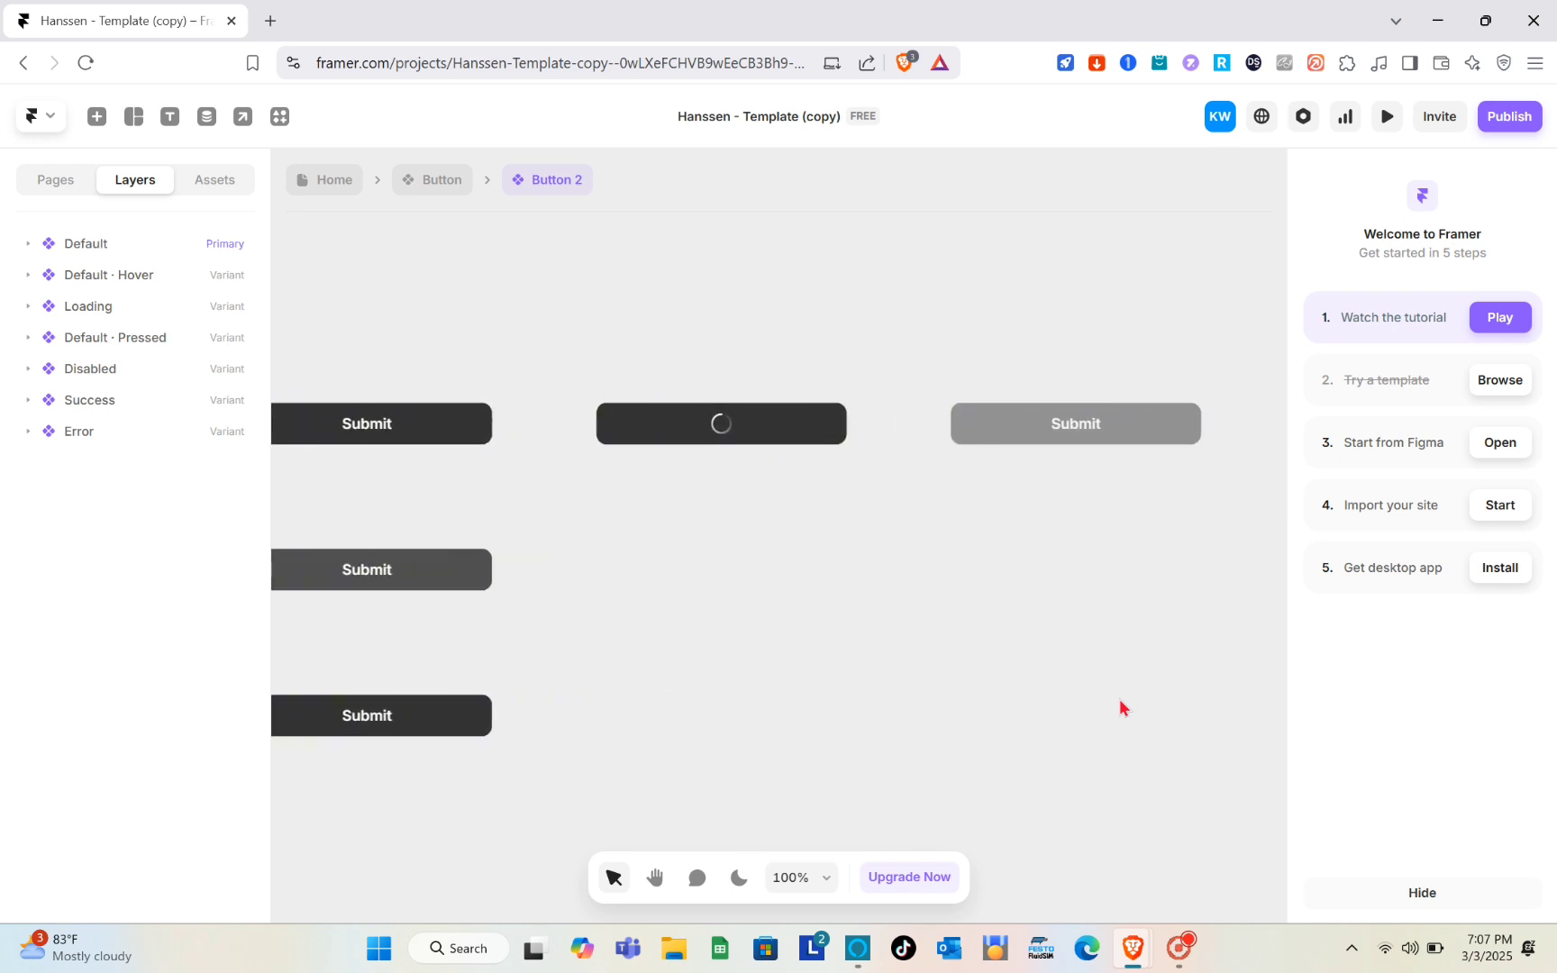
scroll(1121, 707, left, 2)
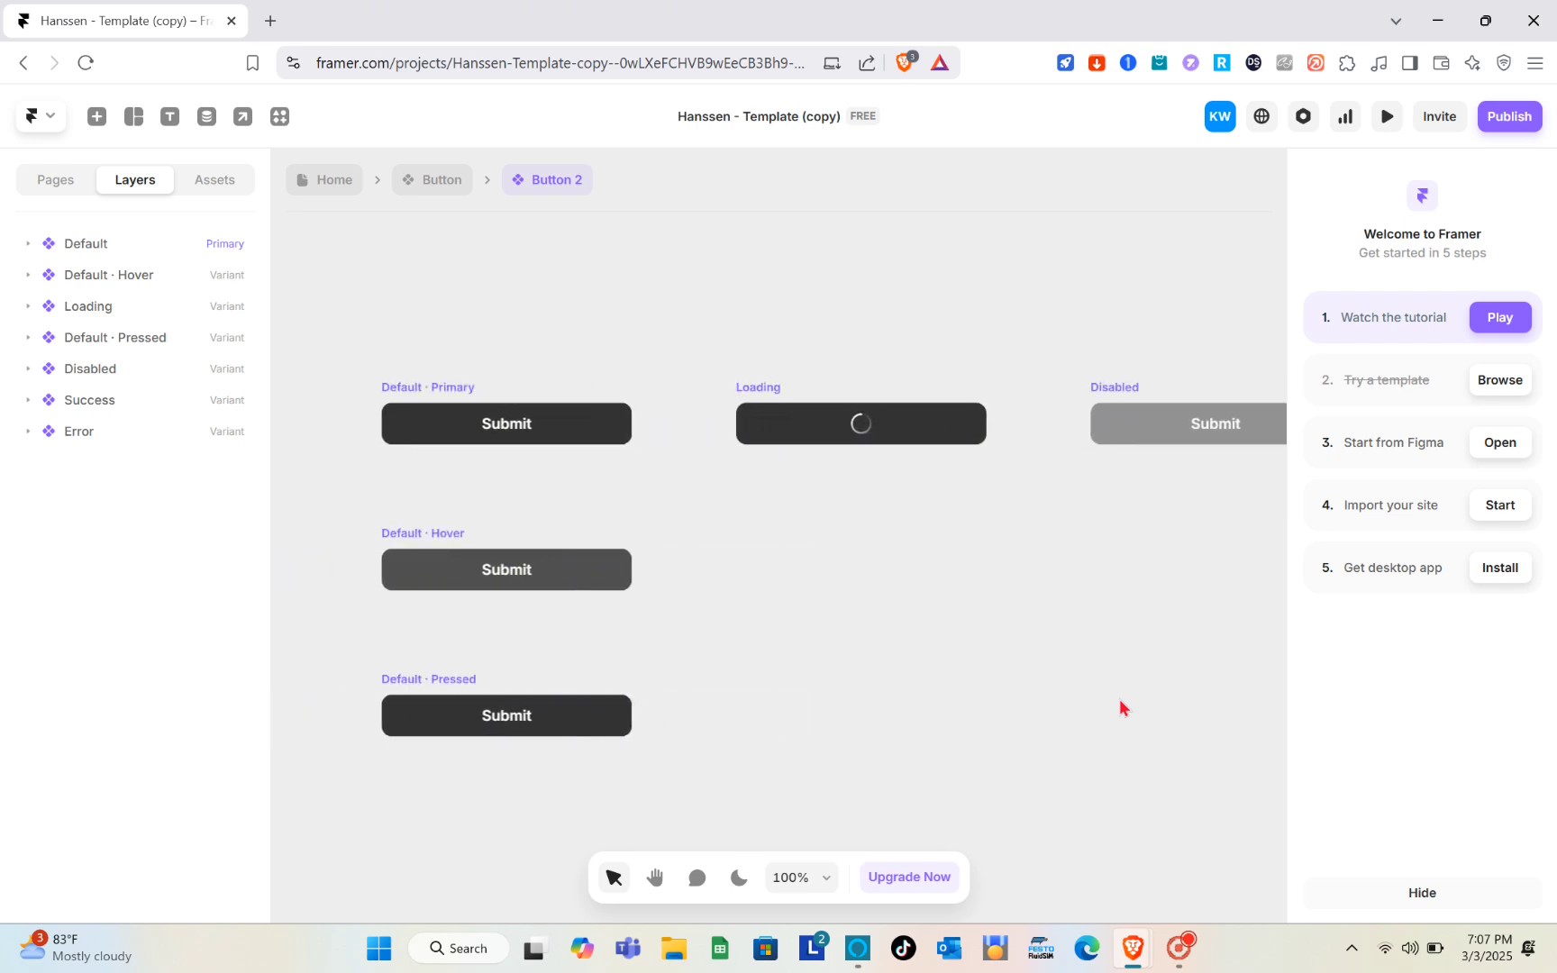
scroll(1120, 708, left, 6)
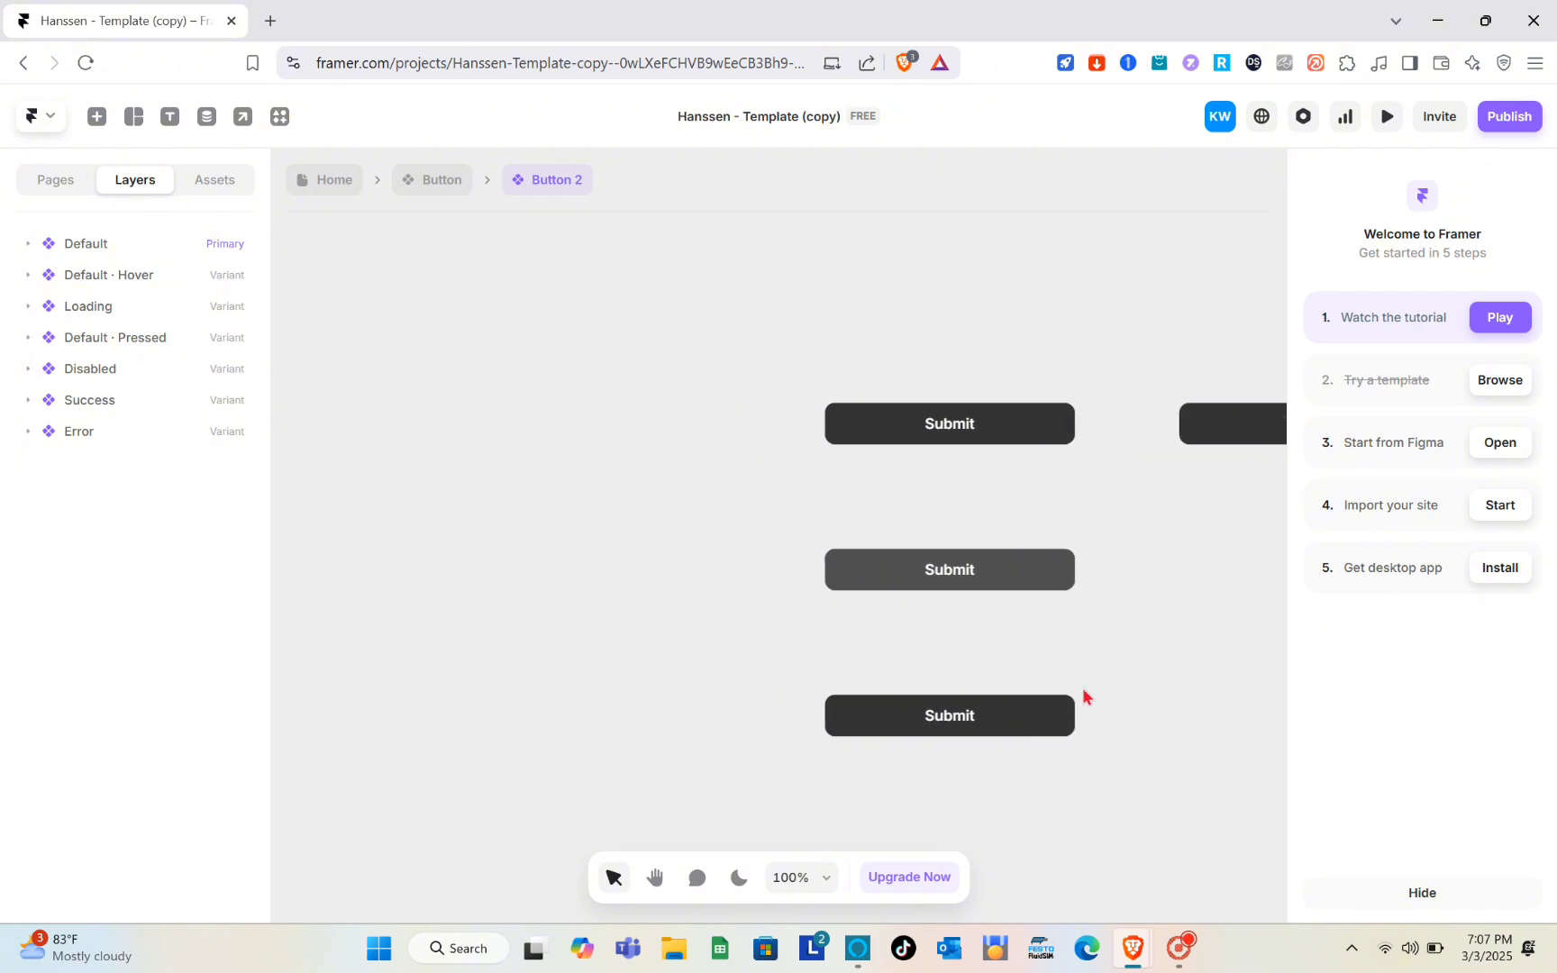
click(428, 185)
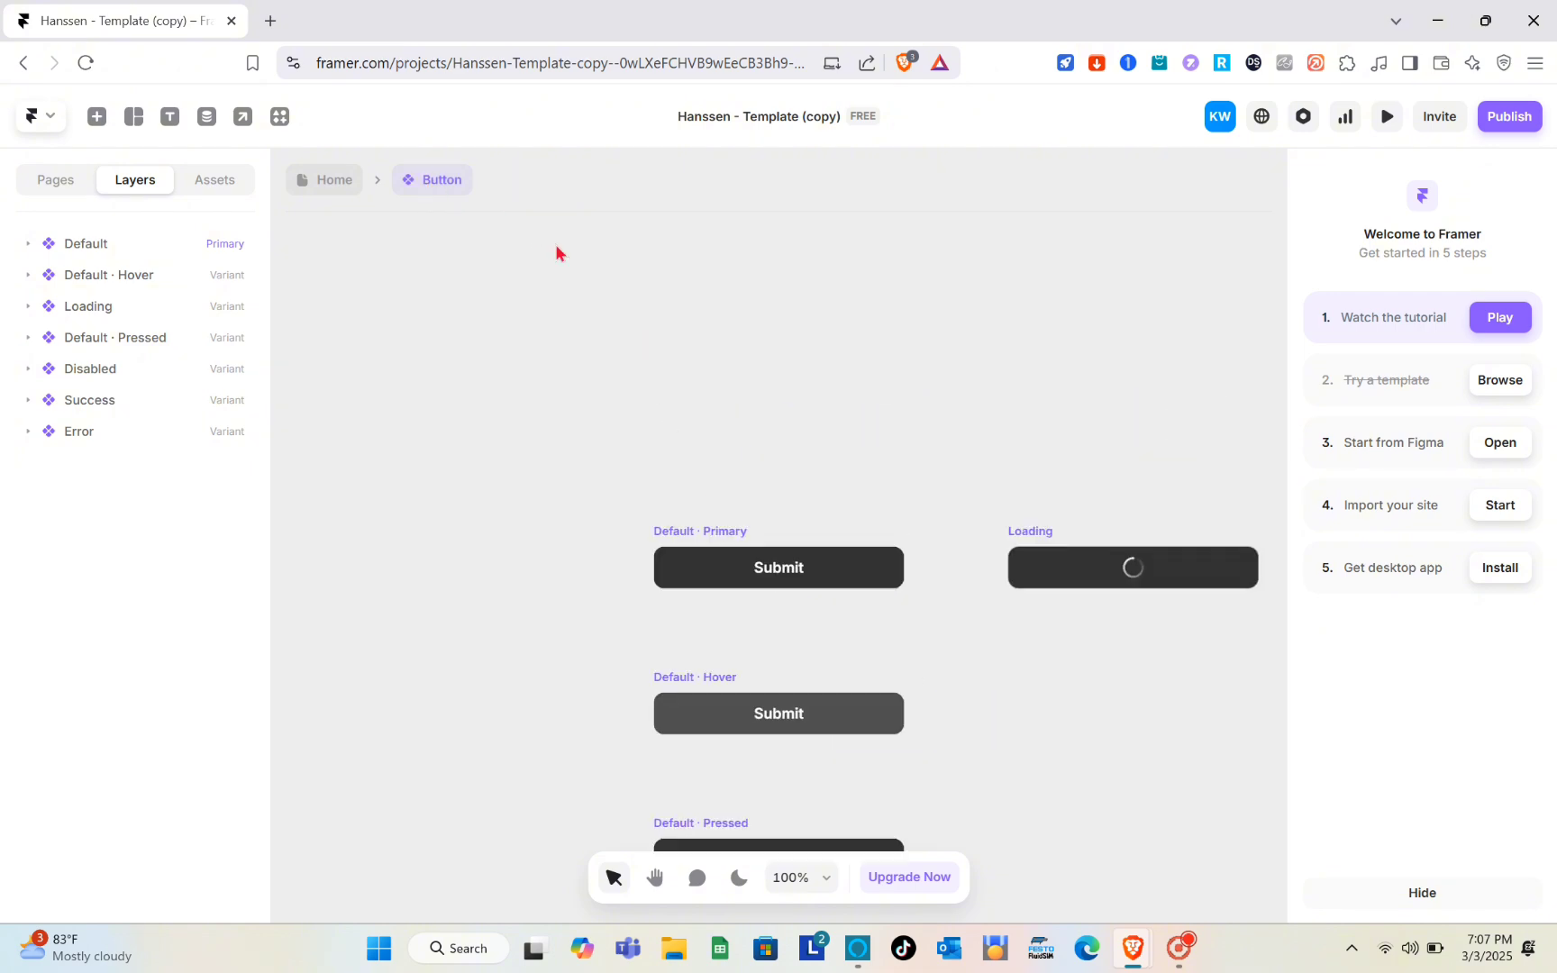
click(340, 180)
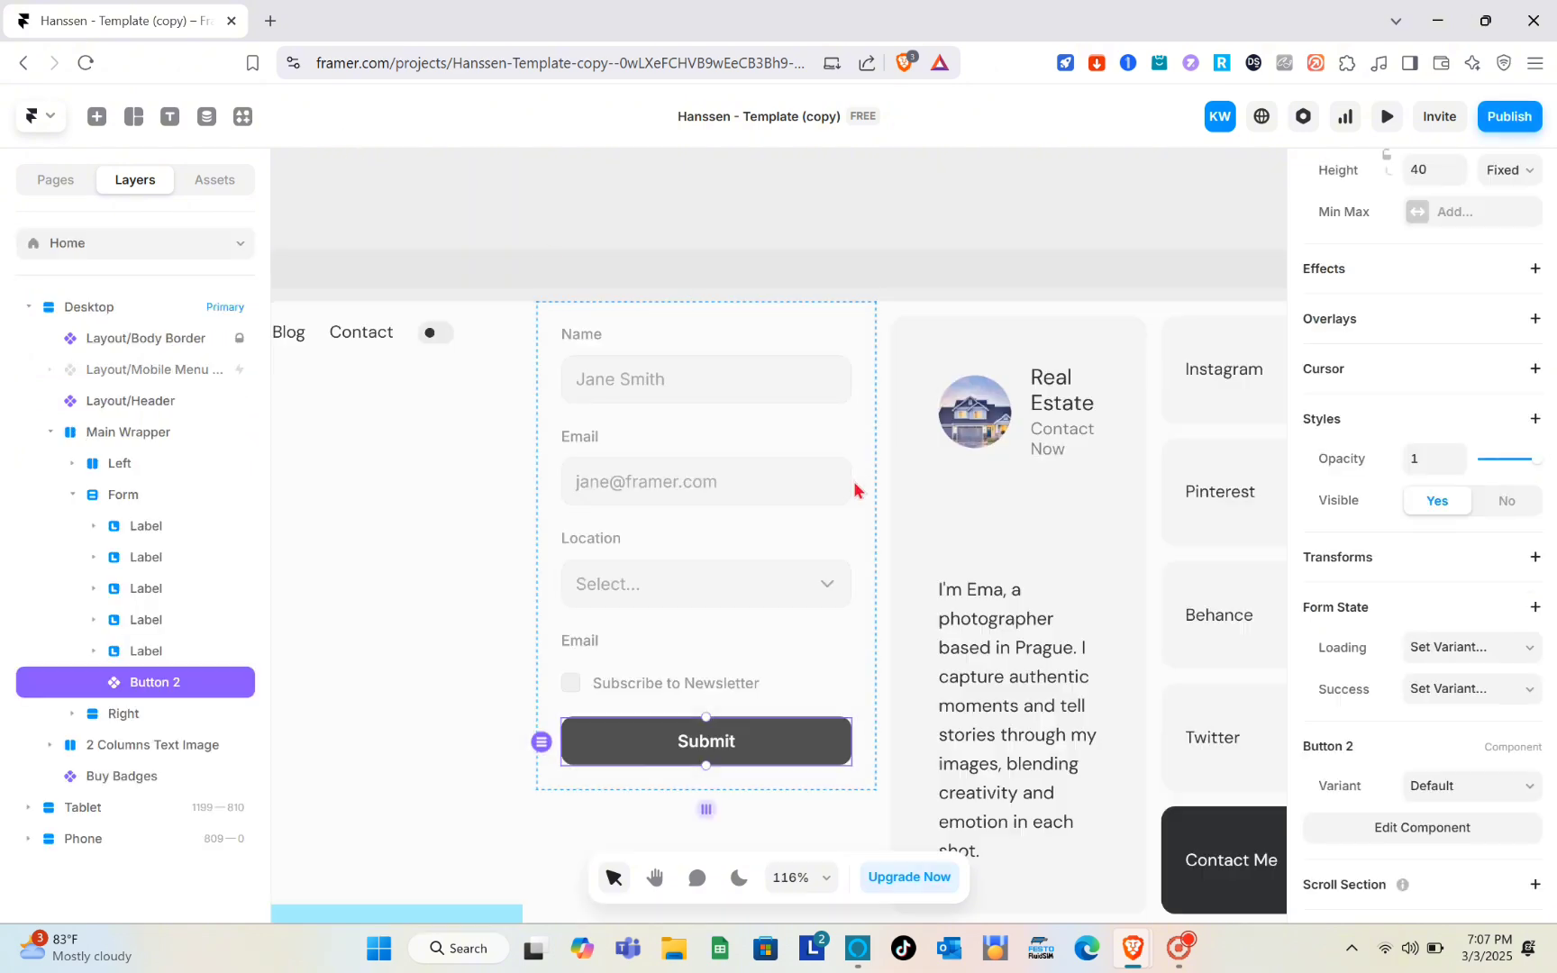
- Preview the page and try out the form's Name field and Location dropdown
scroll(848, 564, down, 5)
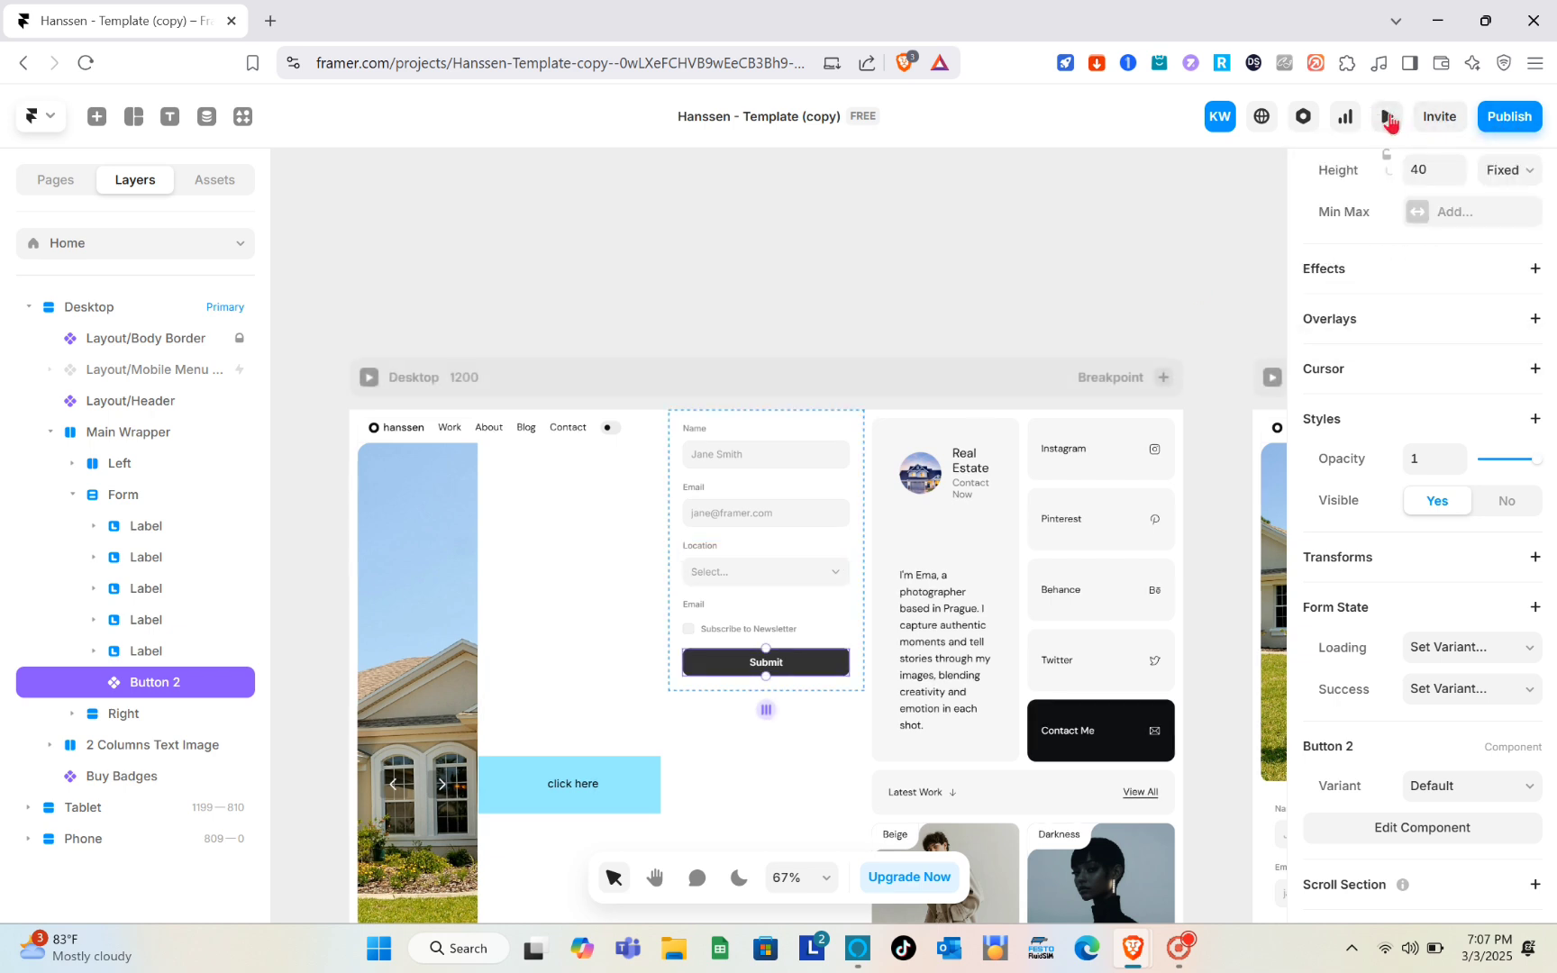
click(1389, 119)
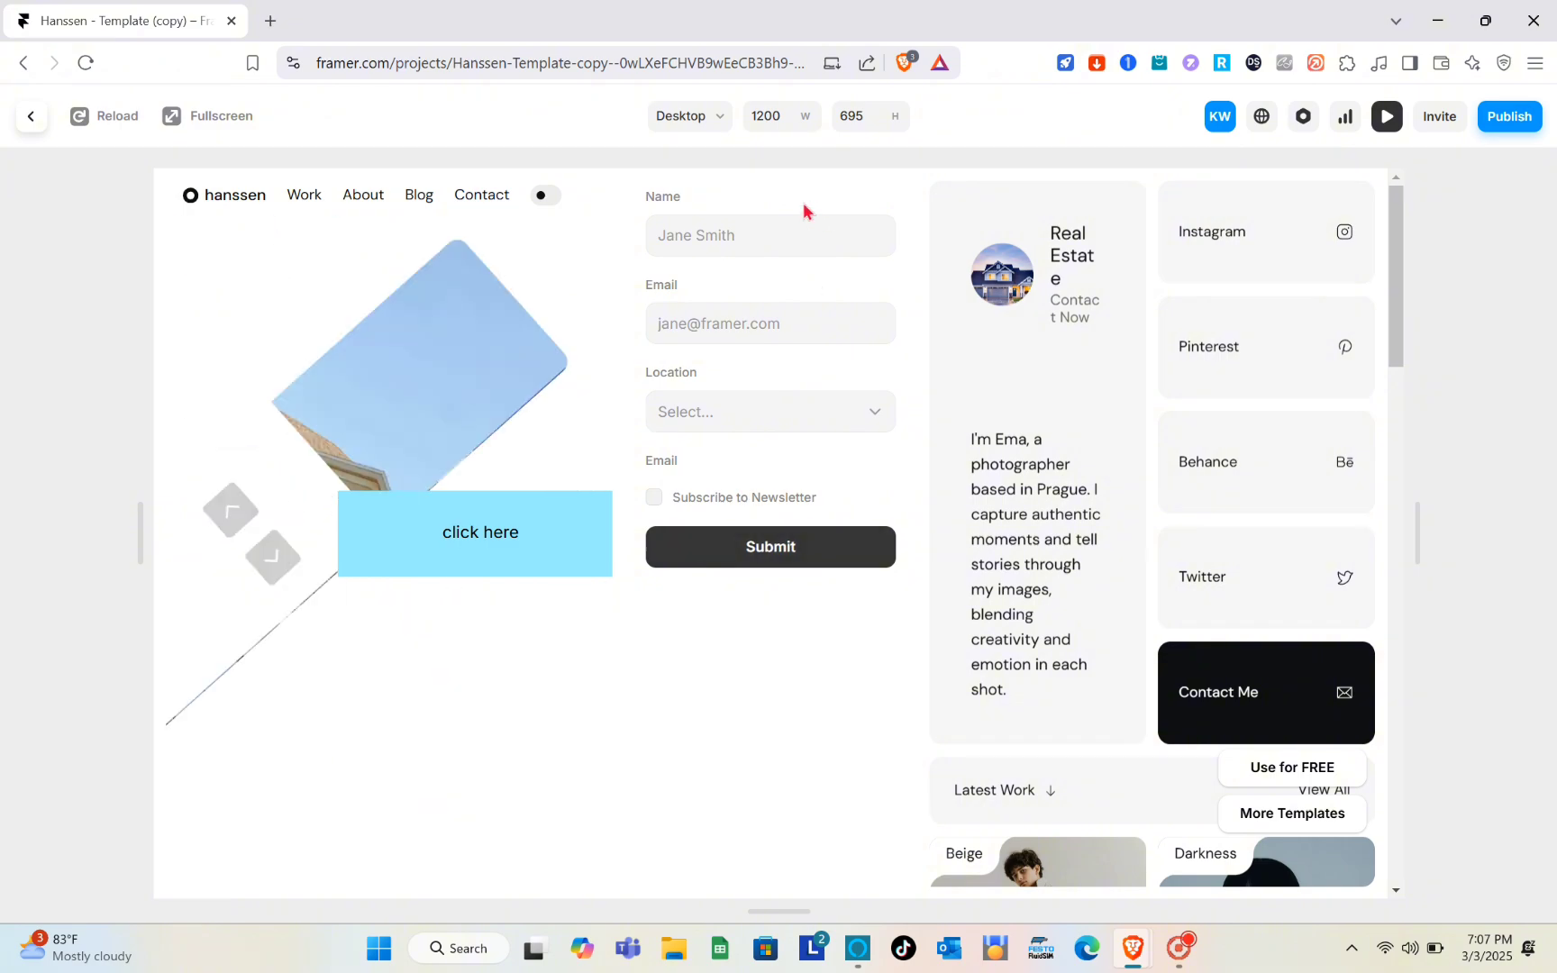
click(786, 236)
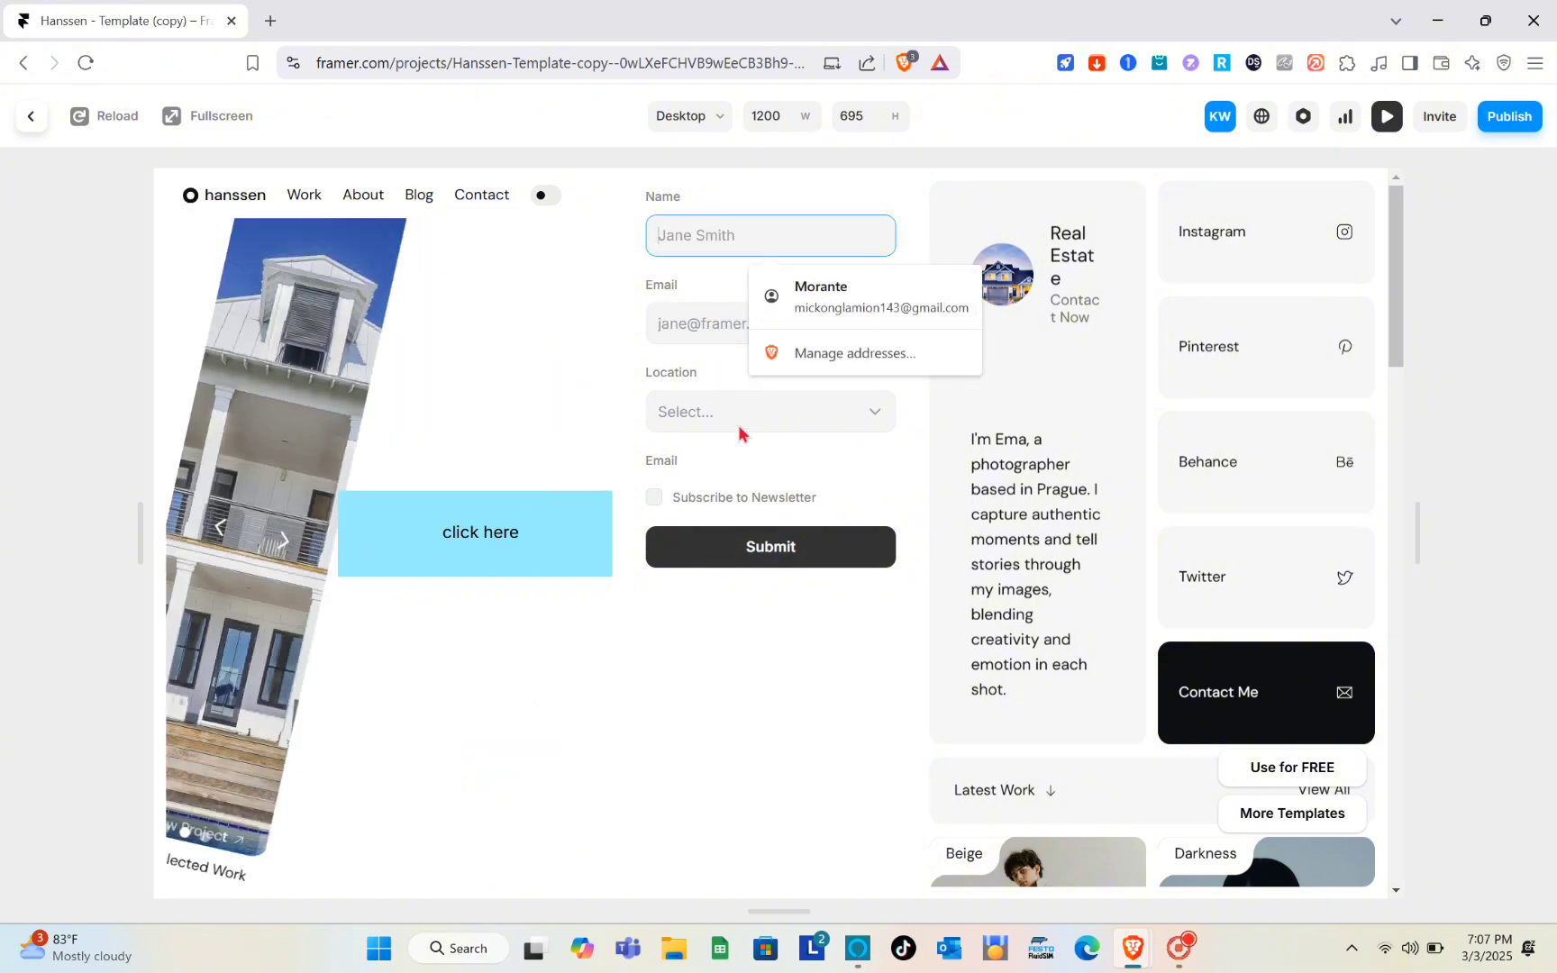
click(739, 429)
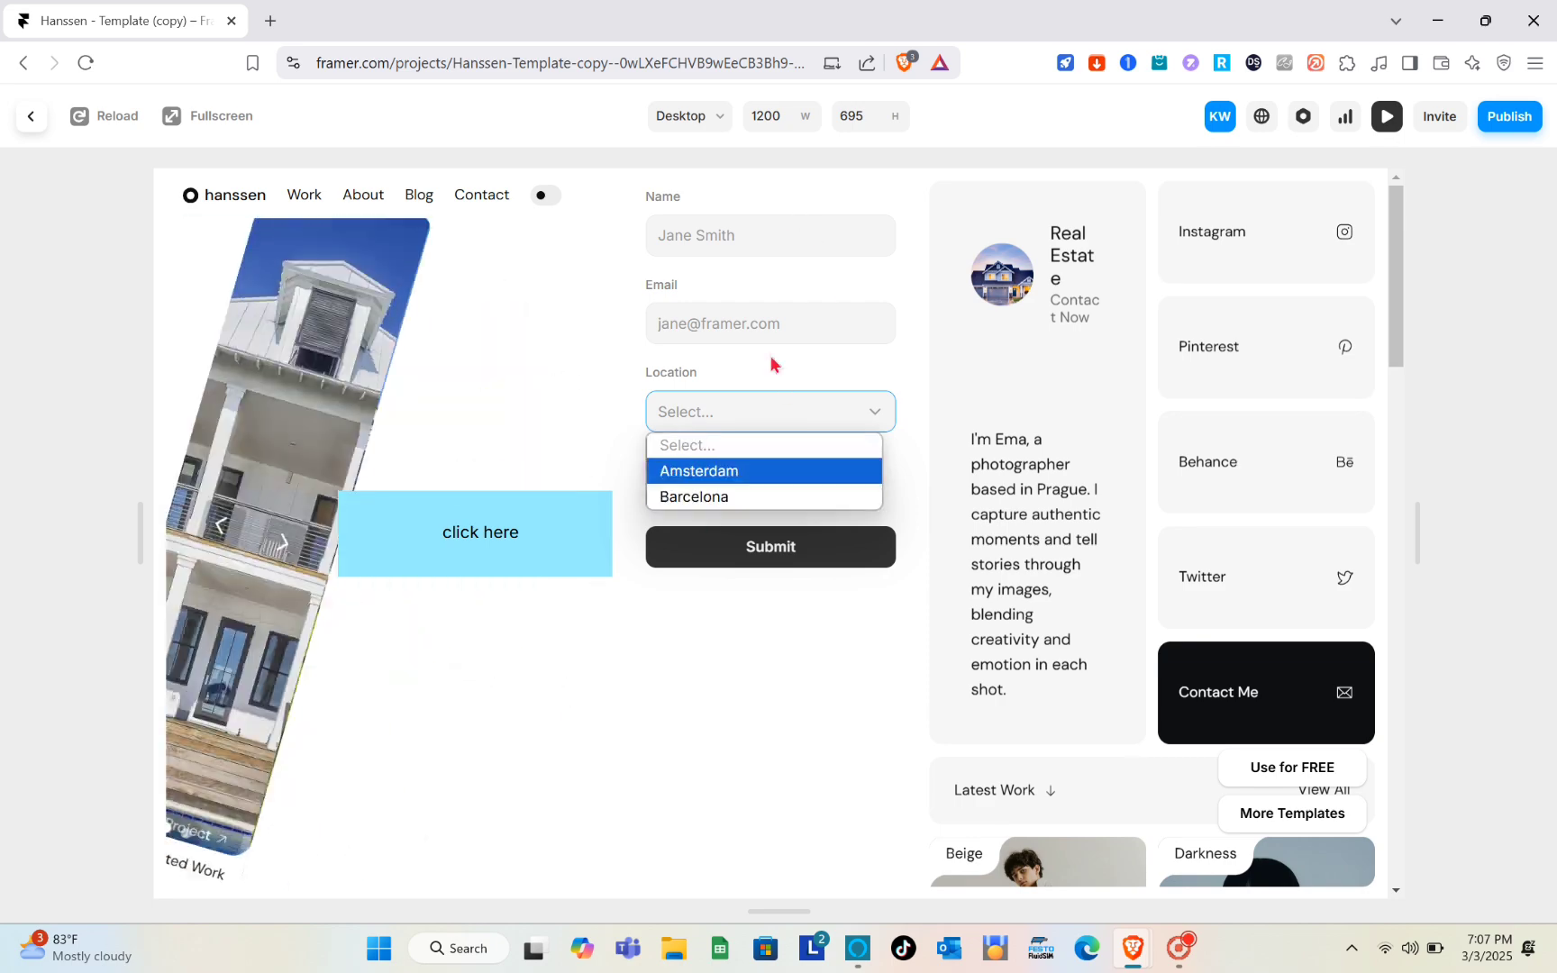